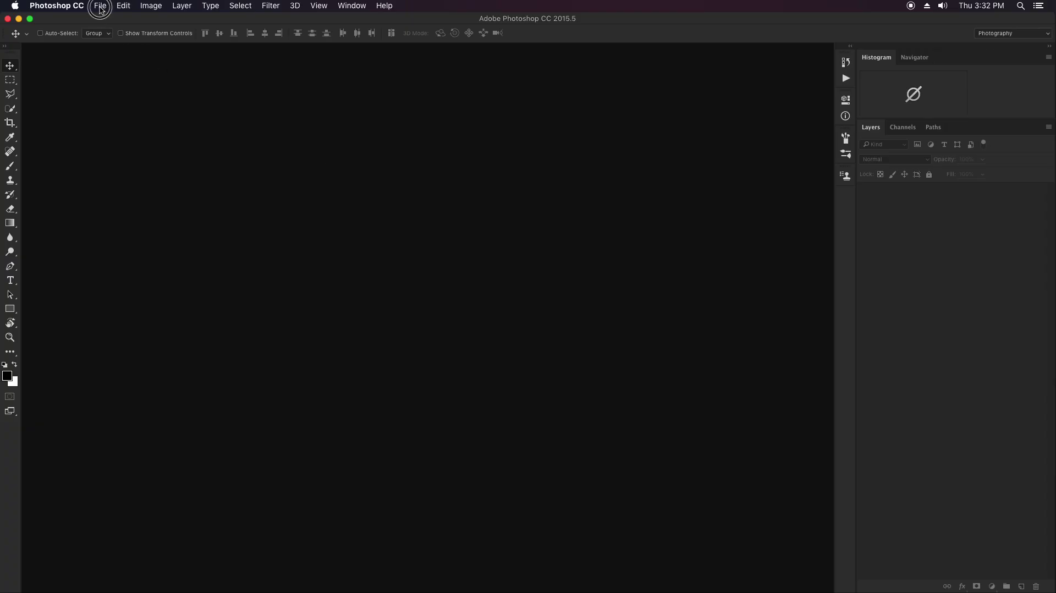
# Step: Create a new 1920×1080 px white document, then enlarge and lower the rocky pinnacle photo to fill it
pyautogui.click(100, 8)
pyautogui.write('10')
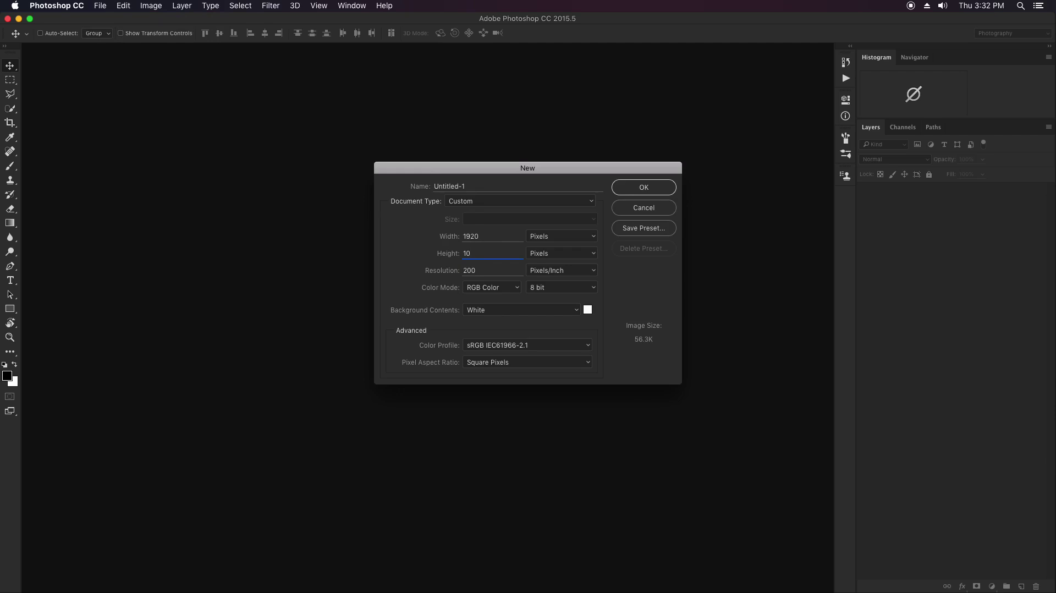
pyautogui.write('80')
pyautogui.press('Return')
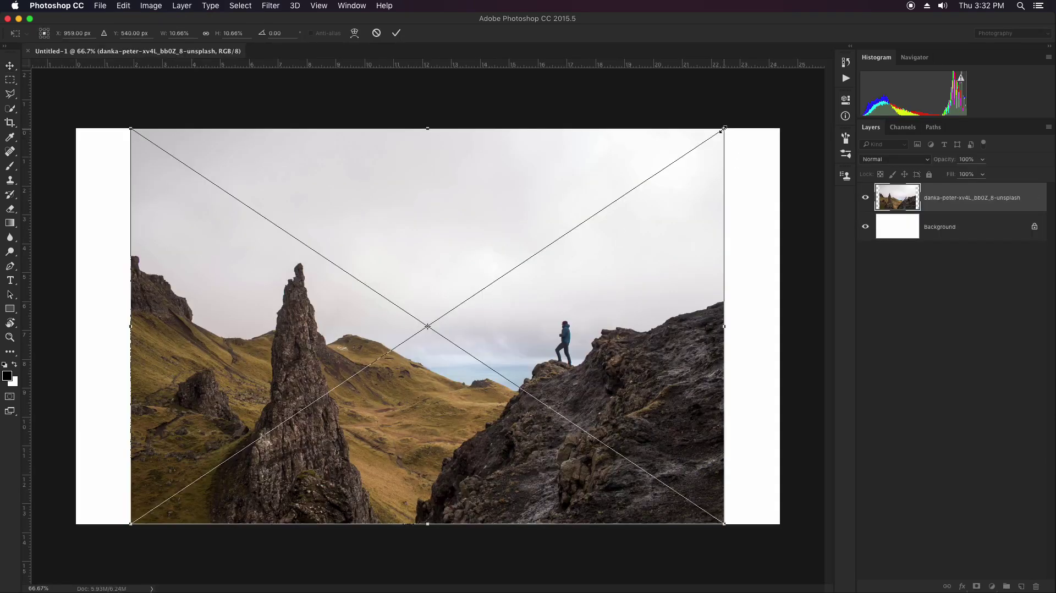
pyautogui.moveTo(721, 131); pyautogui.dragTo(792, 109)
pyautogui.moveTo(595, 342); pyautogui.dragTo(595, 361)
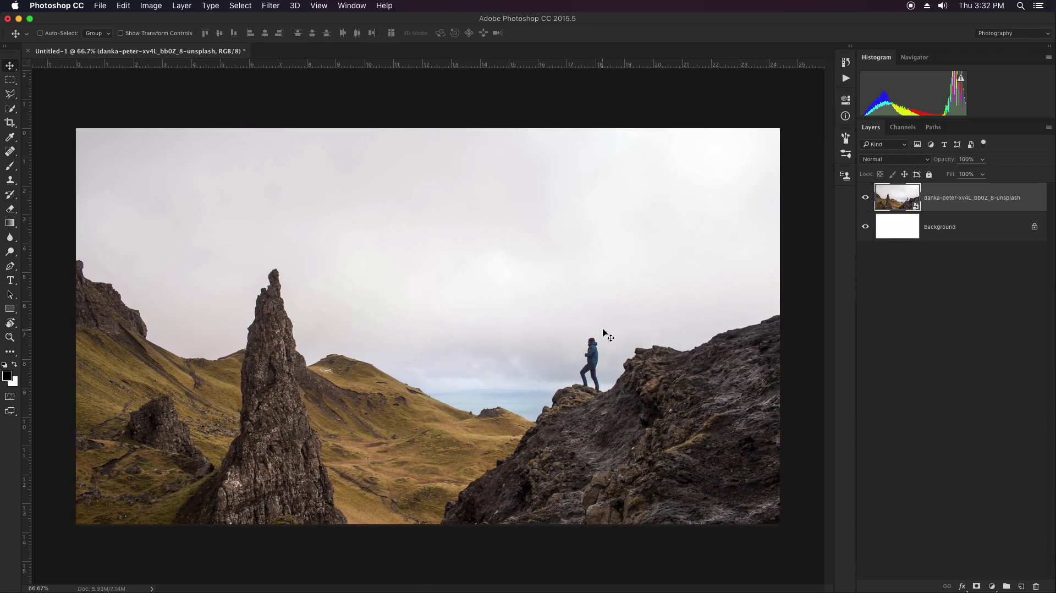
# Step: Quick-select the sky and add an inverted layer mask that hides it
pyautogui.press('l')
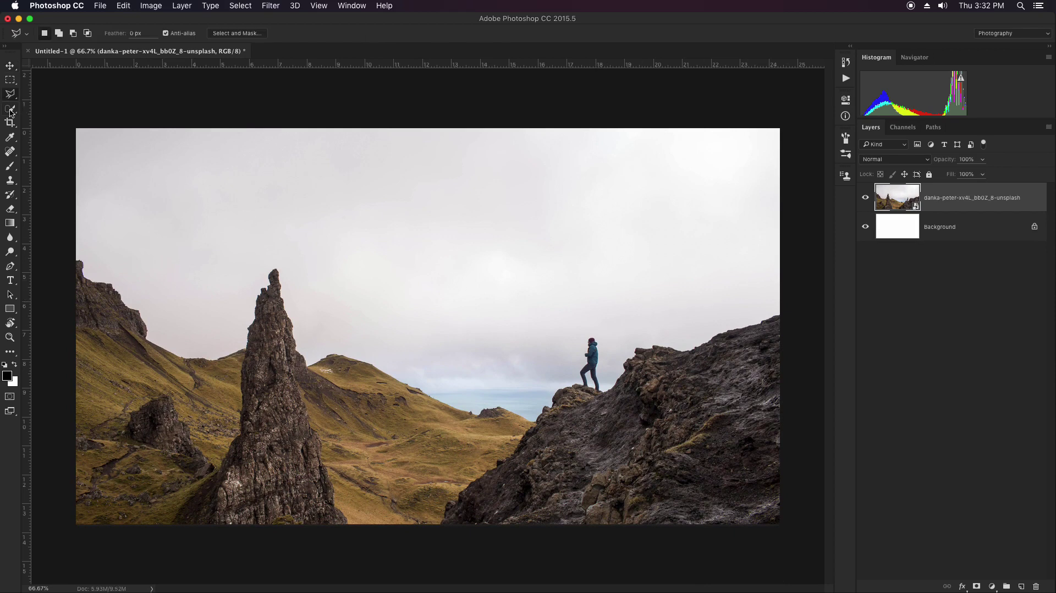
pyautogui.click(10, 108)
pyautogui.moveTo(456, 242)
pyautogui.mouseDown()
pyautogui.moveTo(490, 294)
pyautogui.moveTo(601, 252)
pyautogui.mouseUp()
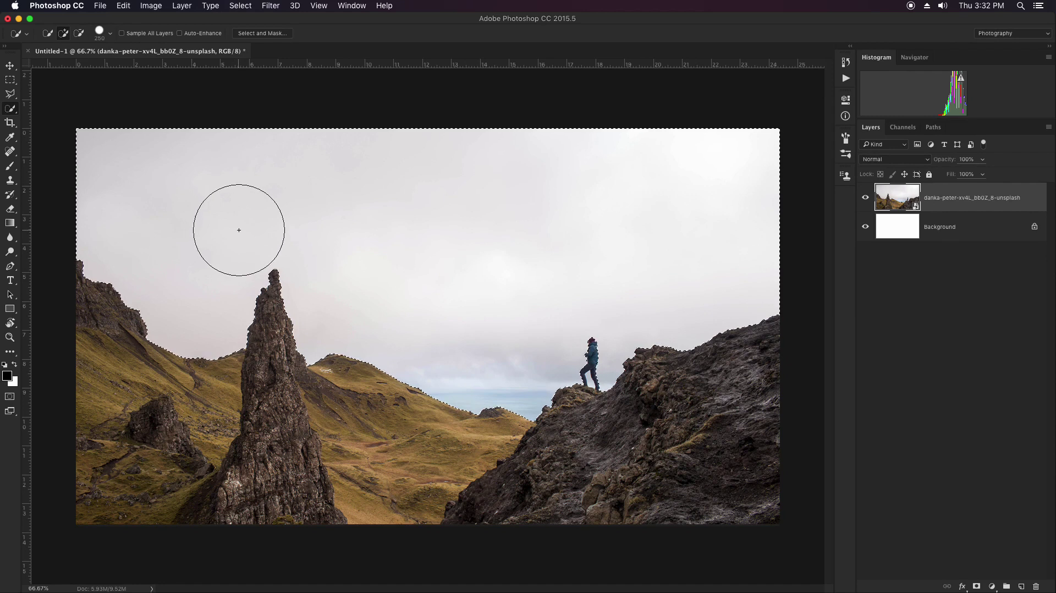
pyautogui.click(977, 587)
pyautogui.hotkey('ctrl', 'i')
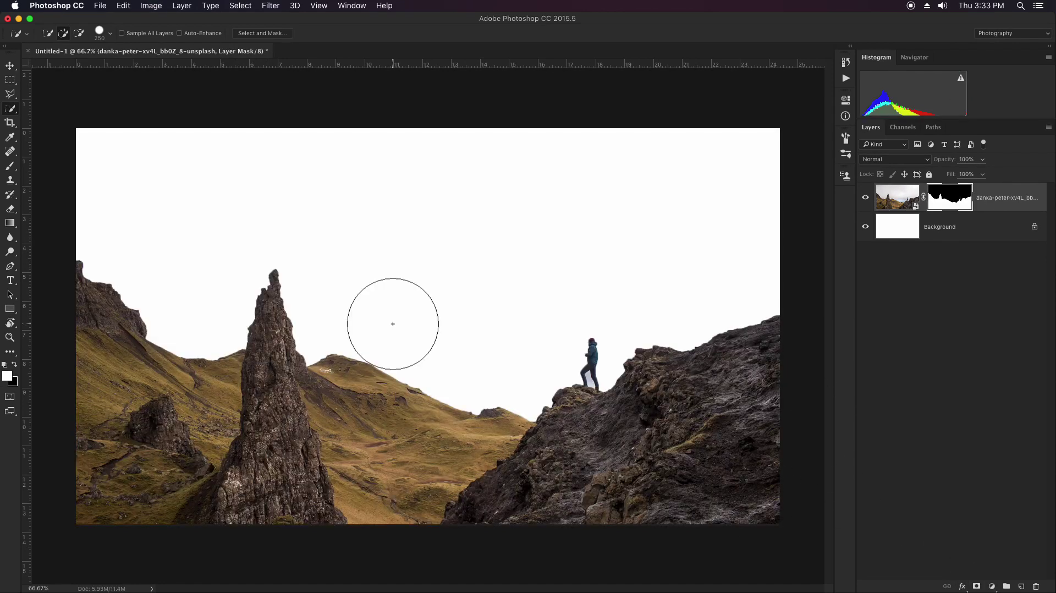
# Step: Select the green hills beside the spire, fill them black in the mask, and deselect
pyautogui.press('[')
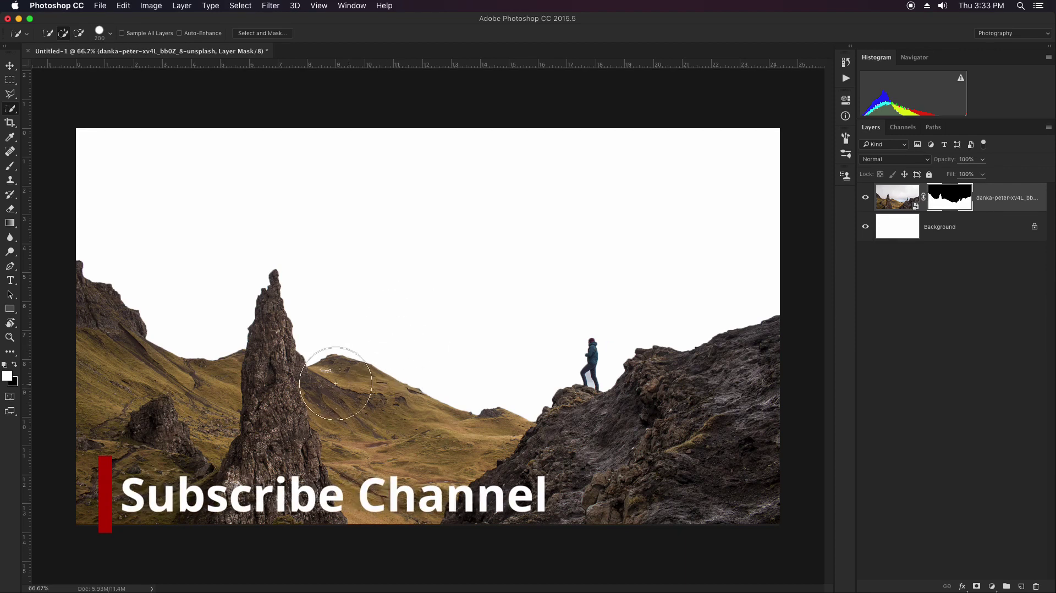
pyautogui.moveTo(354, 373)
pyautogui.mouseDown()
pyautogui.moveTo(340, 462)
pyautogui.moveTo(371, 513)
pyautogui.mouseUp()
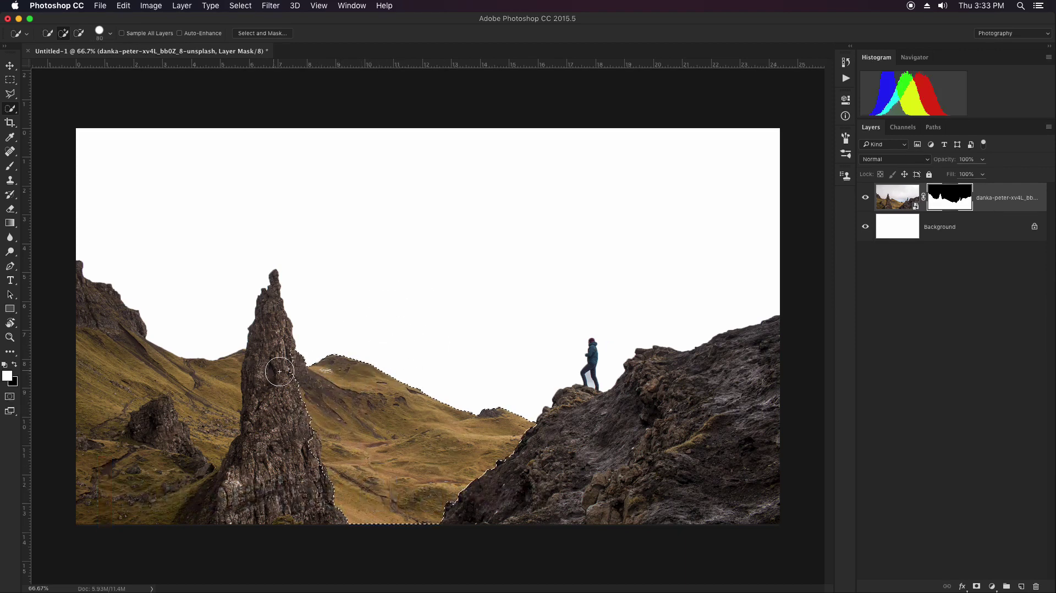
pyautogui.moveTo(290, 363); pyautogui.dragTo(317, 450)
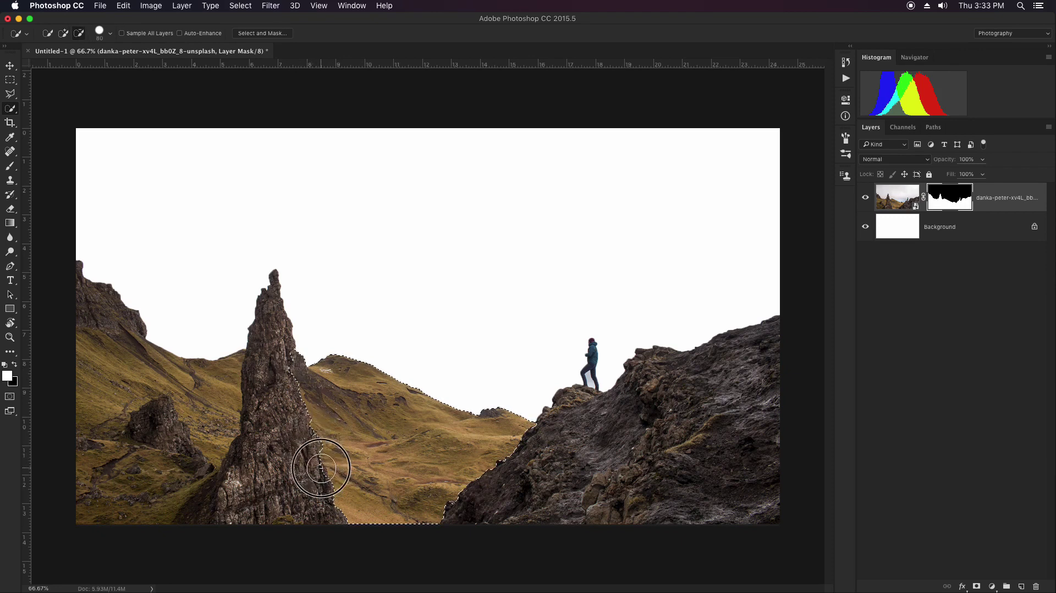
pyautogui.moveTo(290, 367)
pyautogui.mouseDown()
pyautogui.moveTo(293, 352)
pyautogui.moveTo(294, 367)
pyautogui.mouseUp()
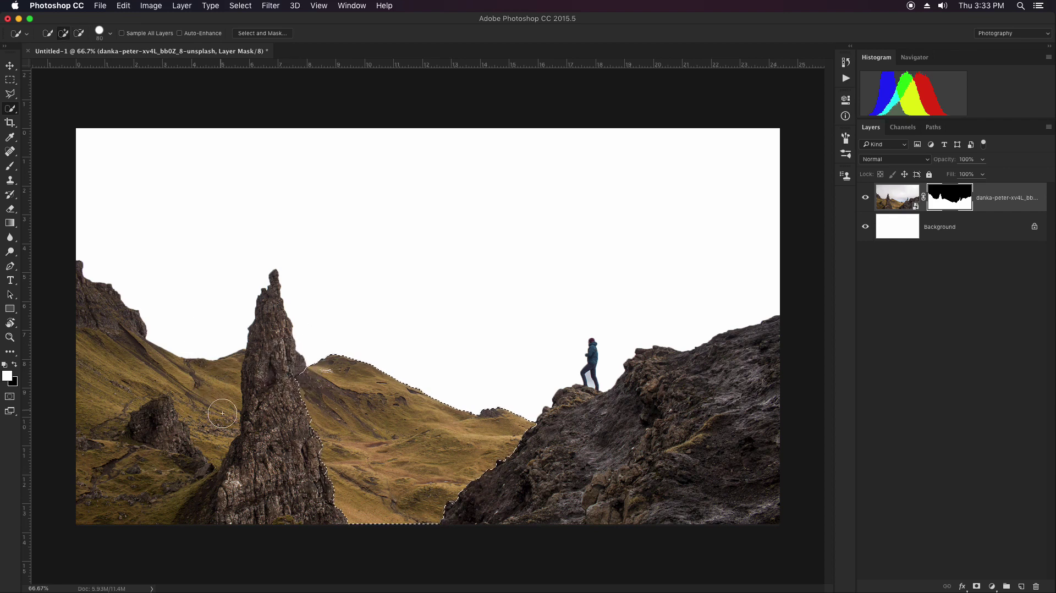
pyautogui.moveTo(223, 413)
pyautogui.mouseDown()
pyautogui.moveTo(218, 435)
pyautogui.moveTo(167, 410)
pyautogui.moveTo(193, 400)
pyautogui.mouseUp()
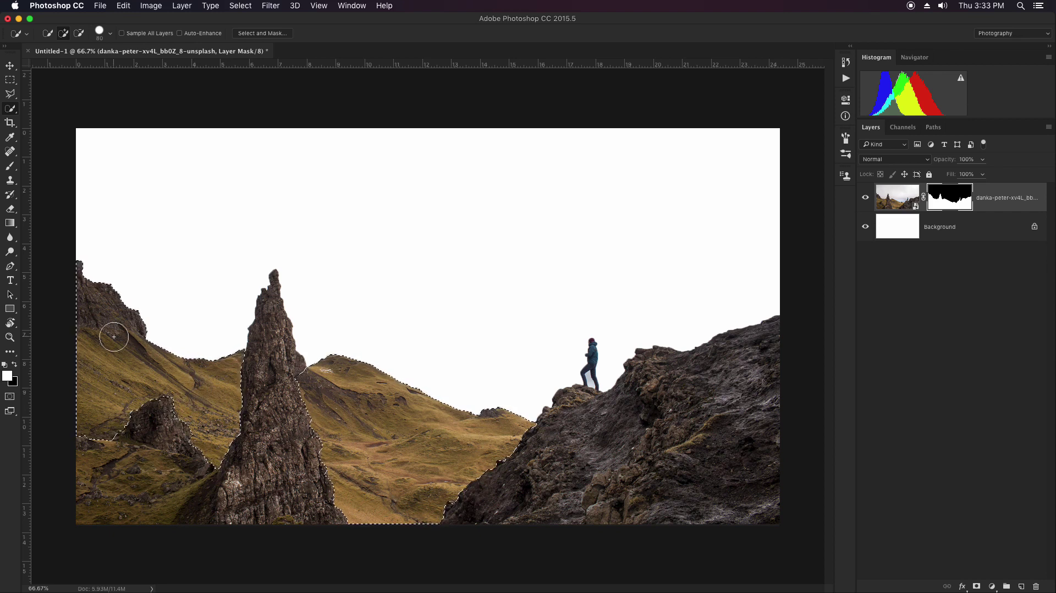
pyautogui.press('x')
pyautogui.hotkey('alt', 'BackSpace')
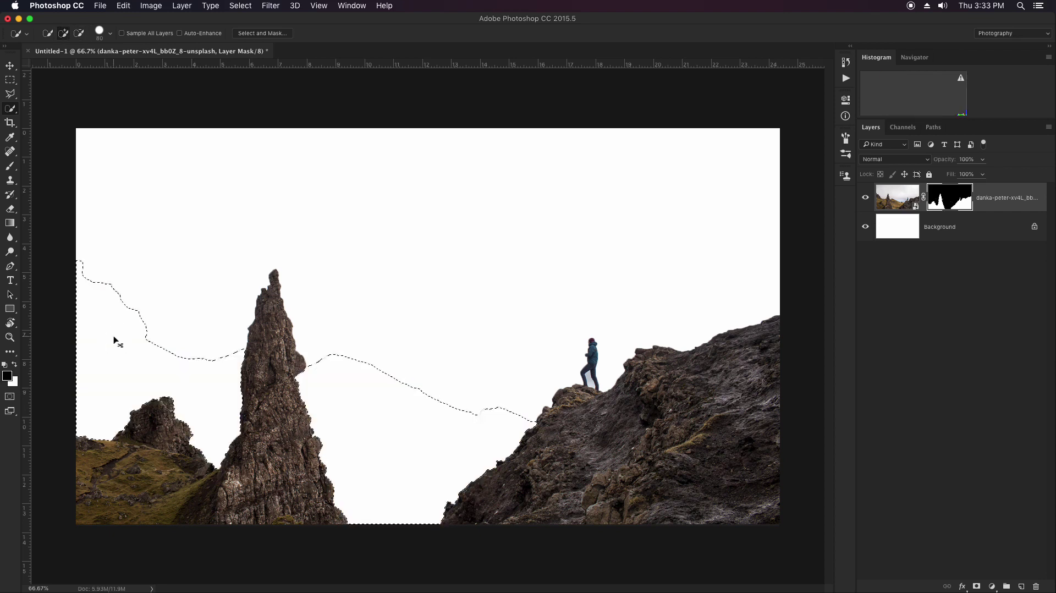
pyautogui.hotkey('ctrl', 'd')
pyautogui.press('v')
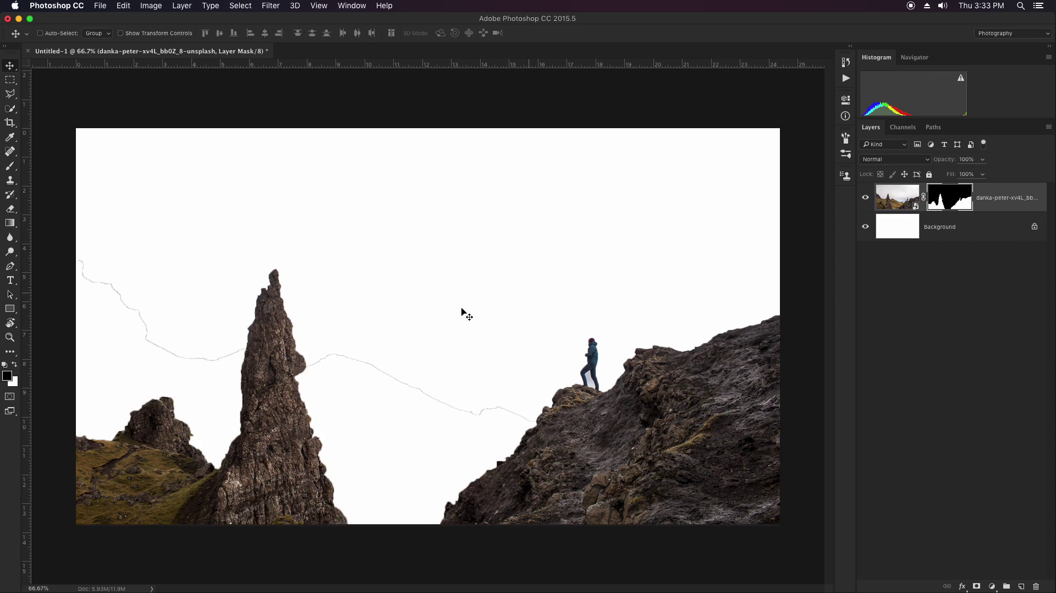
# Step: Paint black on the mask over the grey fringe lines on the right, beside the spire, and on the left
pyautogui.press('b')
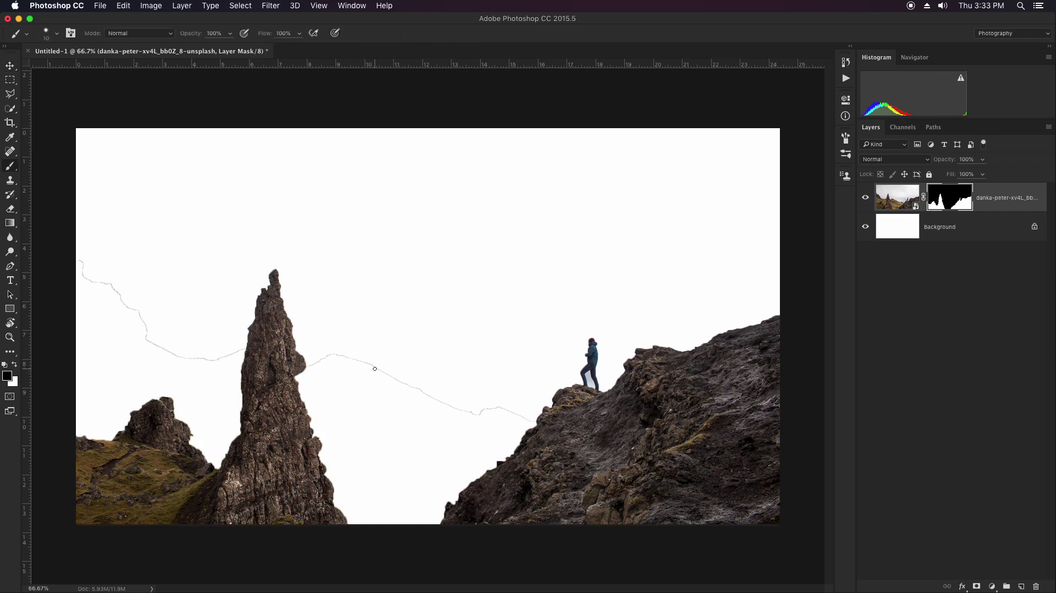
pyautogui.press(']')
pyautogui.press(']')
pyautogui.press(']')
pyautogui.rightClick(437, 294)
pyautogui.doubleClick(466, 392)
pyautogui.moveTo(489, 407)
pyautogui.mouseDown()
pyautogui.moveTo(418, 394)
pyautogui.moveTo(427, 393)
pyautogui.mouseUp()
pyautogui.moveTo(205, 357); pyautogui.dragTo(153, 346)
pyautogui.moveTo(82, 267)
pyautogui.mouseDown()
pyautogui.moveTo(143, 318)
pyautogui.moveTo(140, 342)
pyautogui.mouseUp()
# Step: Zoom into the left rock mound and clean up its light fringe and edge bump on the mask
pyautogui.moveTo(165, 425); pyautogui.dragTo(231, 424)
pyautogui.press('x')
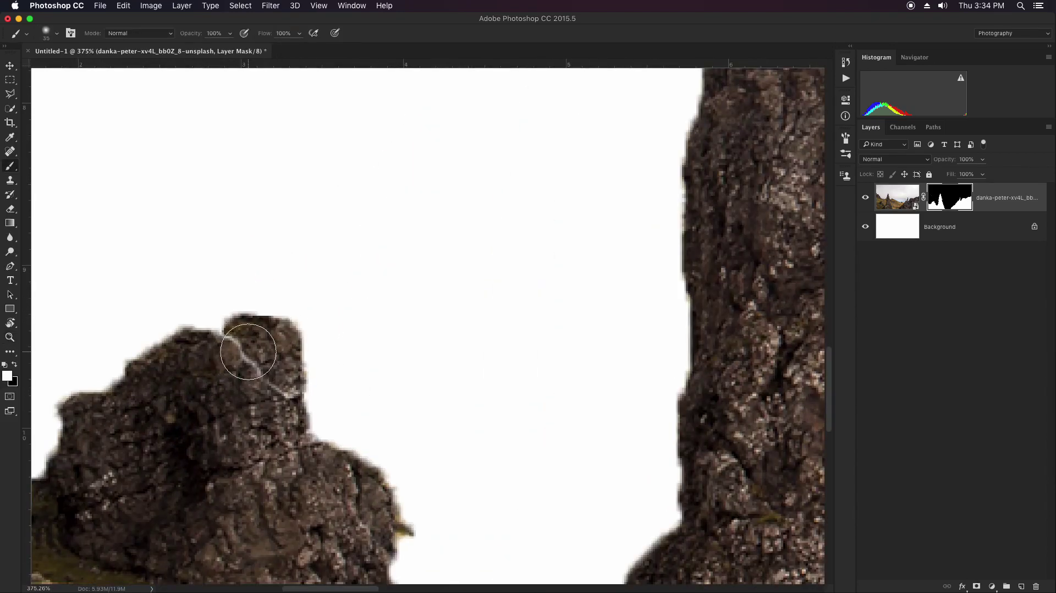
pyautogui.click(249, 349)
pyautogui.press('[')
pyautogui.press('[')
pyautogui.press('[')
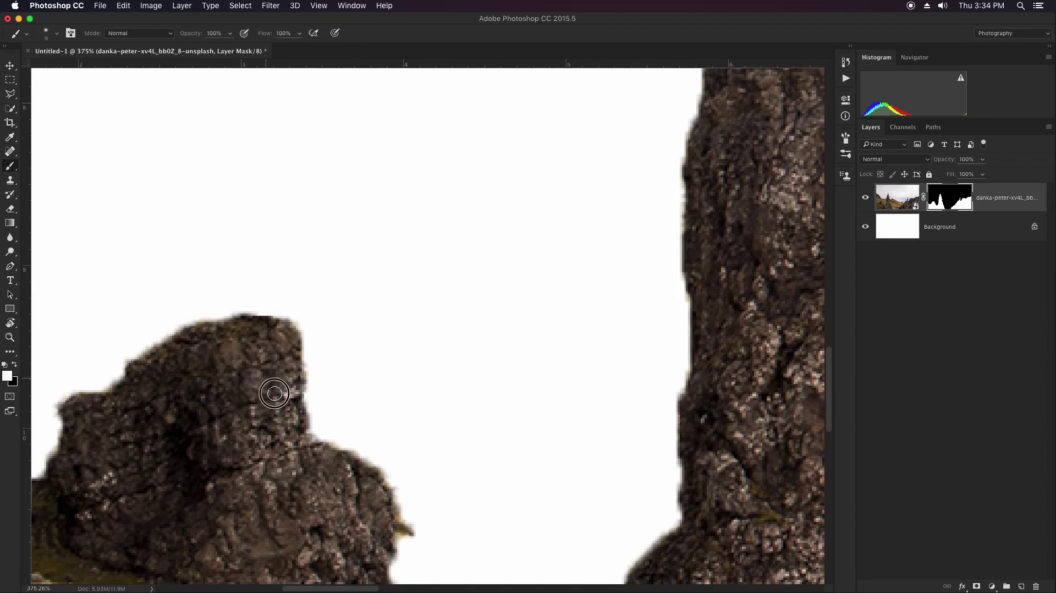
pyautogui.scroll(-5, 352, 418)
pyautogui.hscroll(2, 352, 418)
pyautogui.press('x')
pyautogui.moveTo(379, 438); pyautogui.dragTo(358, 431)
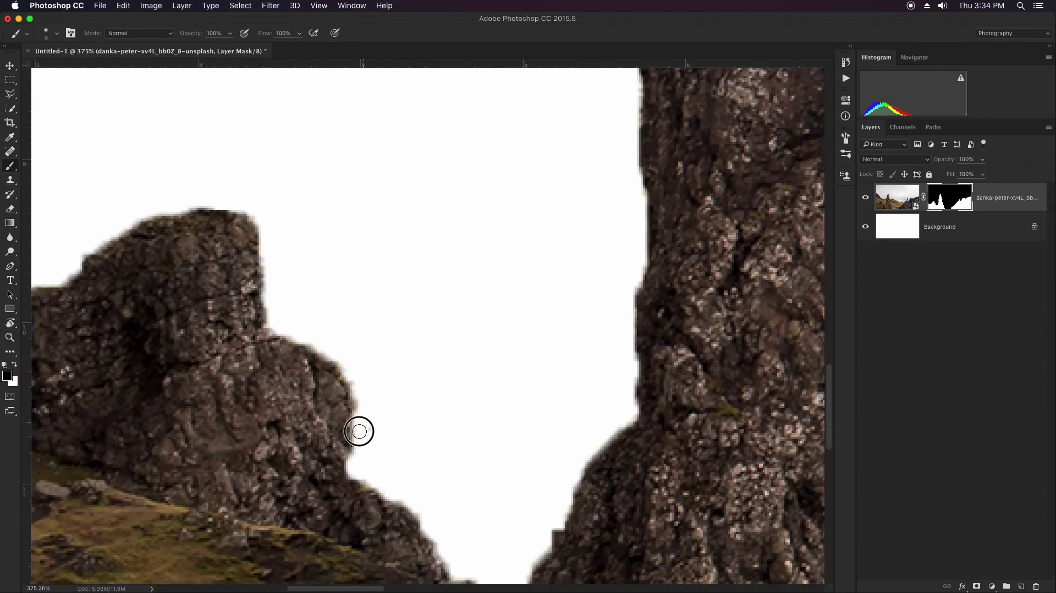
pyautogui.press(']')
pyautogui.press(']')
pyautogui.moveTo(412, 400); pyautogui.dragTo(337, 370)
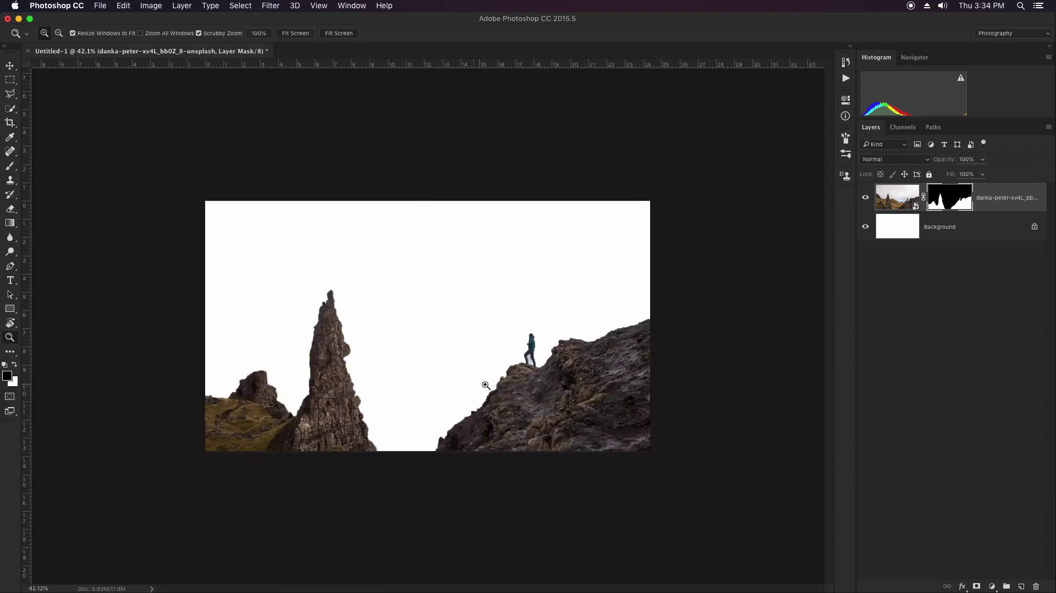
# Step: Magic Wand the sky gap between the hiker's legs, hide it in the mask, and fit the view
pyautogui.moveTo(536, 363); pyautogui.dragTo(601, 372)
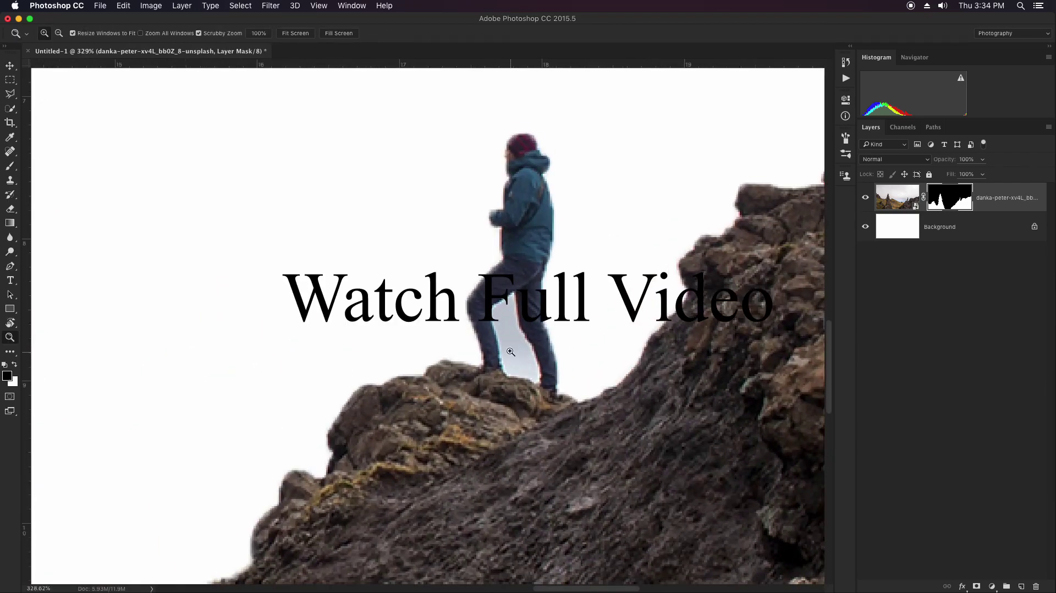
pyautogui.press('w')
pyautogui.hotkey('shift', 'w')
pyautogui.click(507, 326)
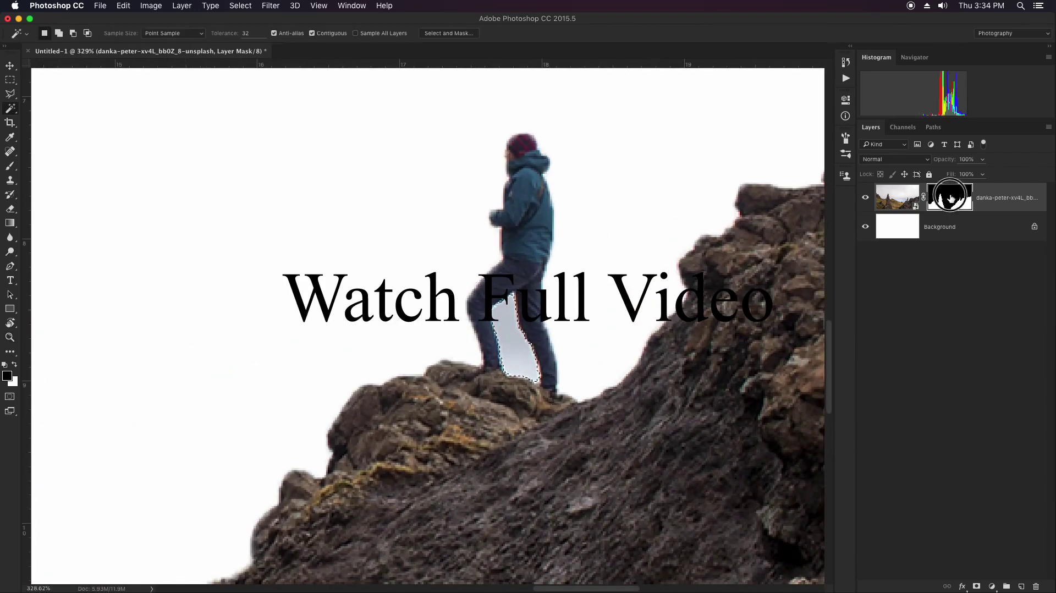
pyautogui.hotkey('ctrl', 'd')
pyautogui.press('v')
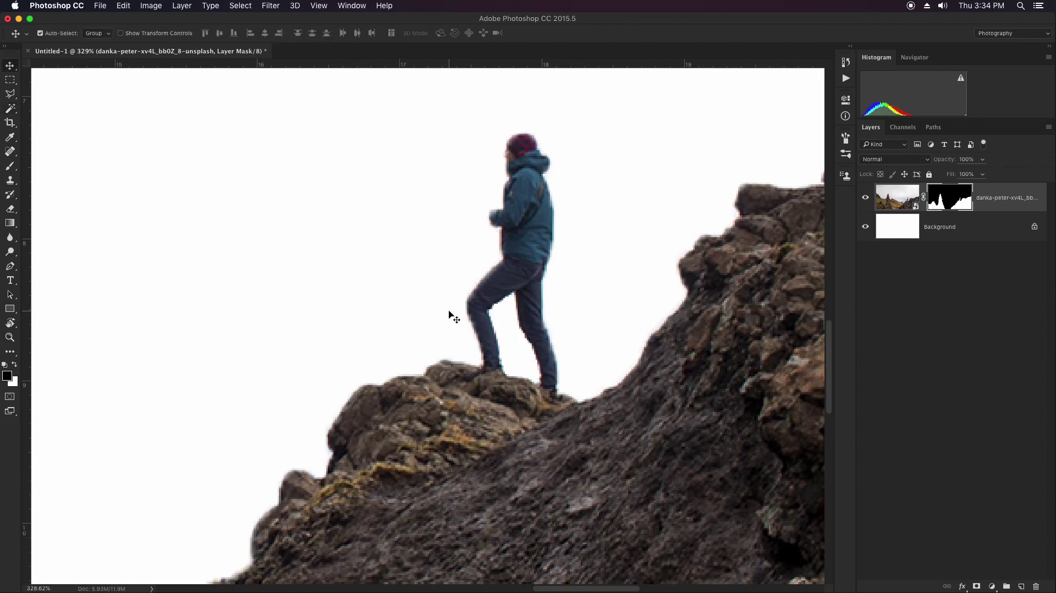
pyautogui.hotkey('ctrl', '0')
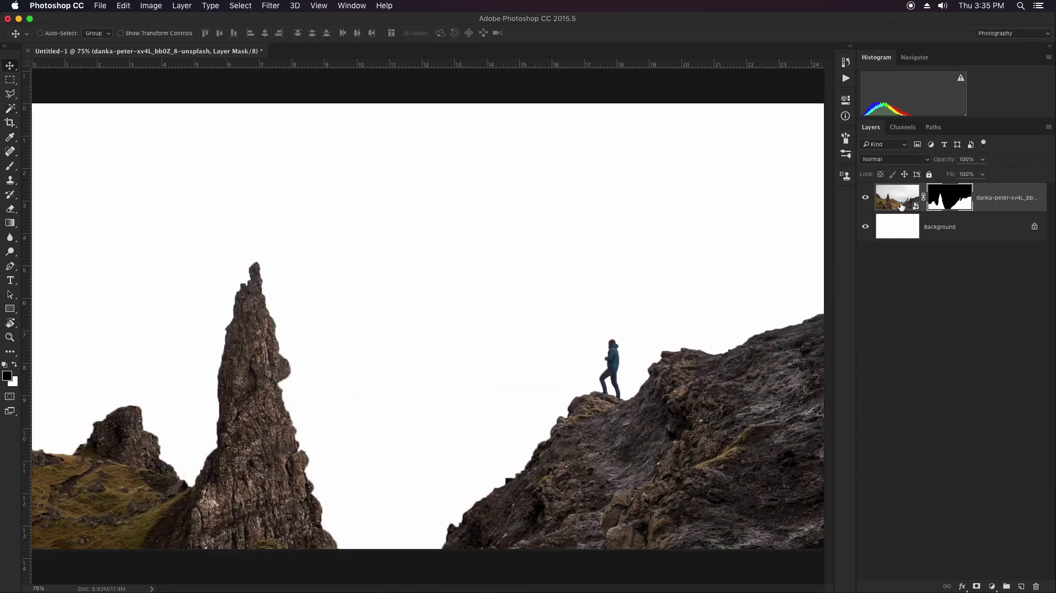
# Step: Desaturate the rock photo to -24 with Hue/Saturation
pyautogui.click(901, 206)
pyautogui.hotkey('ctrl', 'u')
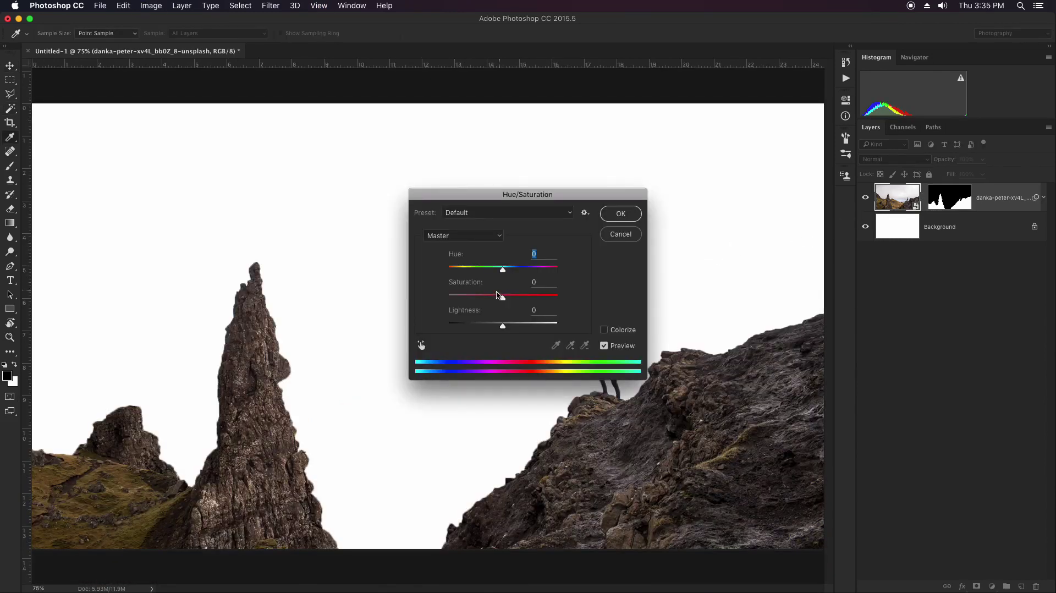
pyautogui.moveTo(501, 300); pyautogui.dragTo(490, 302)
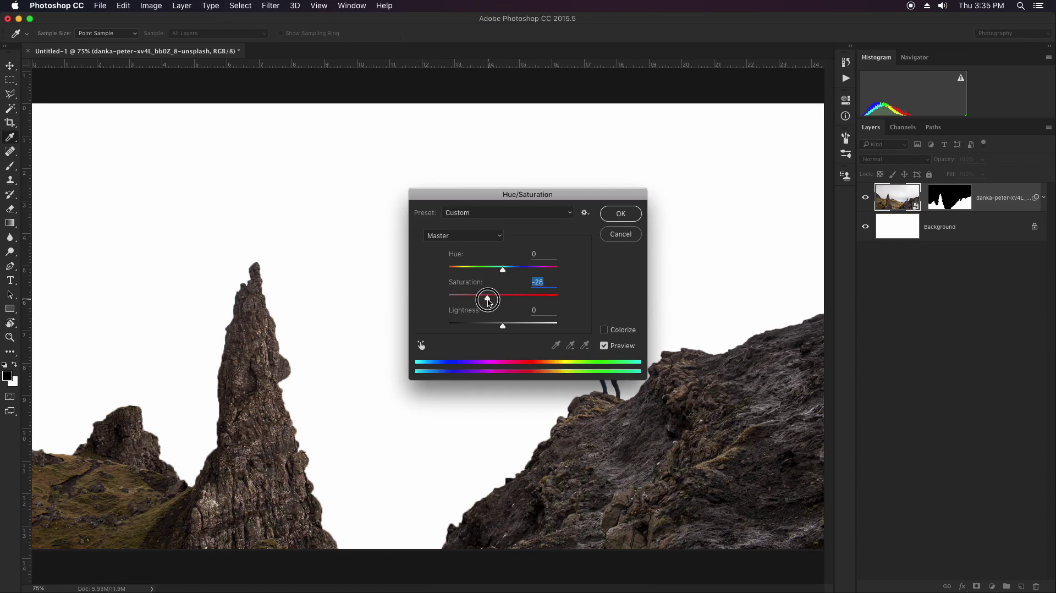
pyautogui.press('Return')
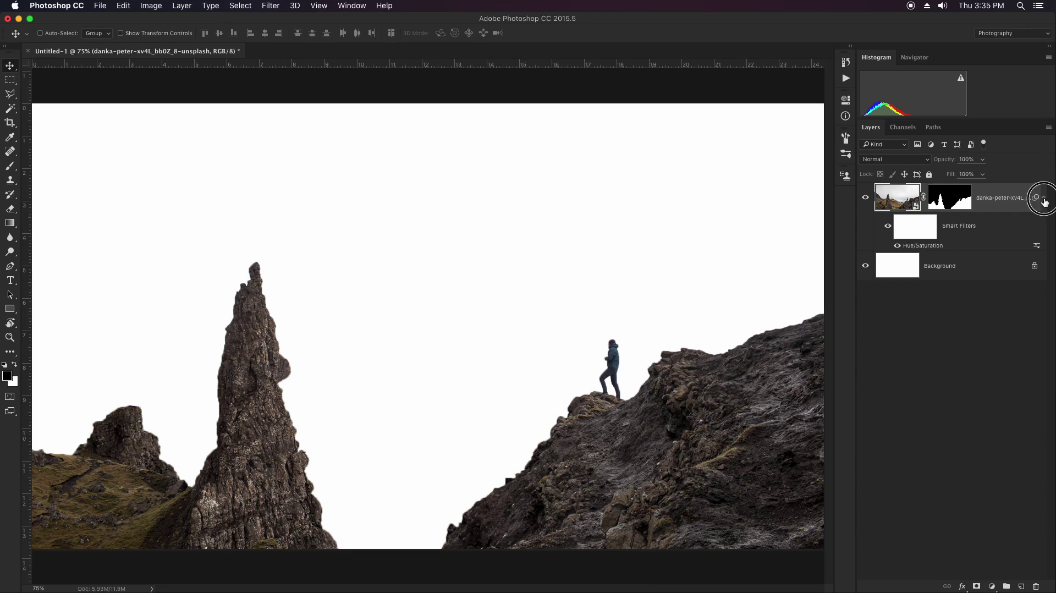
# Step: Add an Exposure layer clipped to the photo (exposure -1.44, gamma 0.68) and invert its mask to black
pyautogui.click(1044, 199)
pyautogui.click(992, 585)
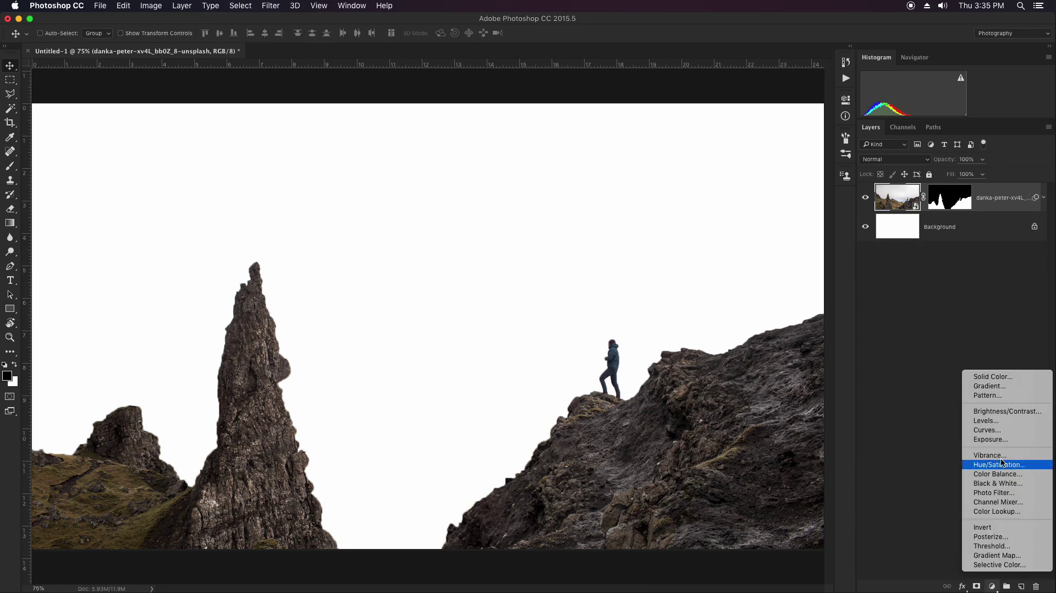
pyautogui.click(1006, 442)
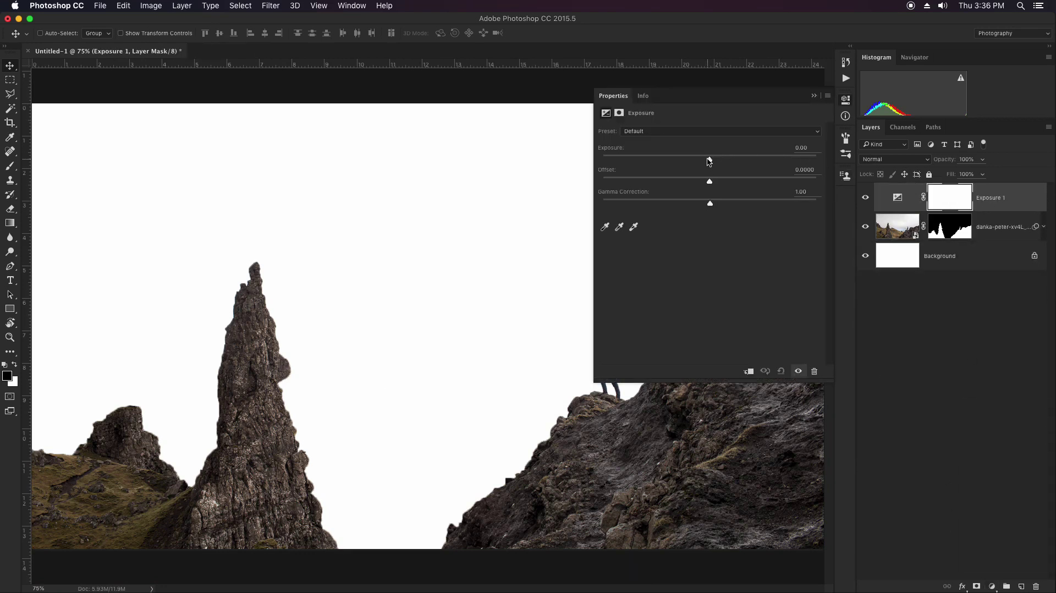
pyautogui.moveTo(705, 160); pyautogui.dragTo(699, 159)
pyautogui.click(749, 372)
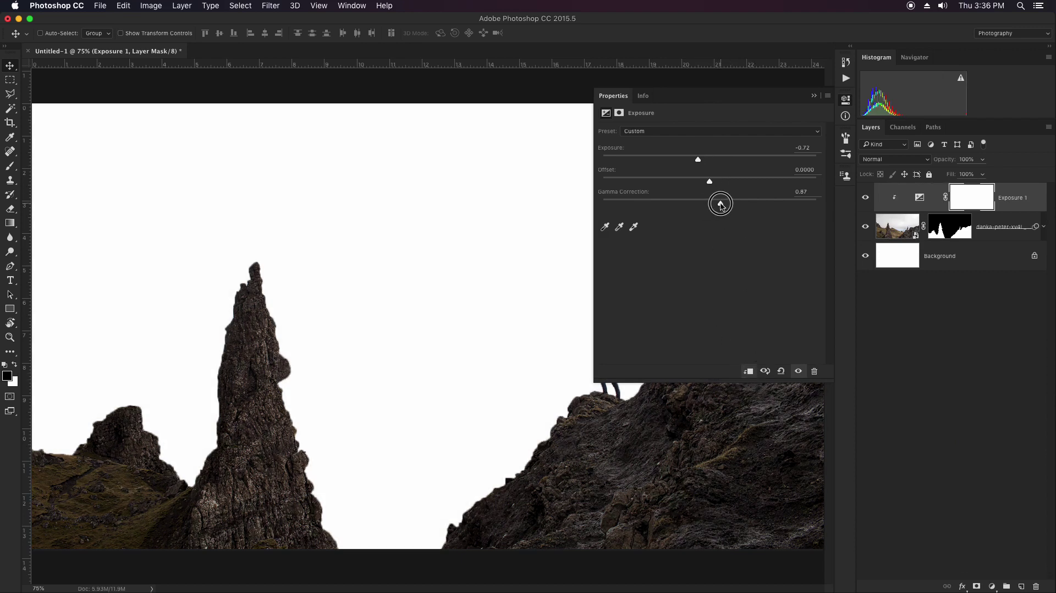
pyautogui.moveTo(720, 205); pyautogui.dragTo(731, 205)
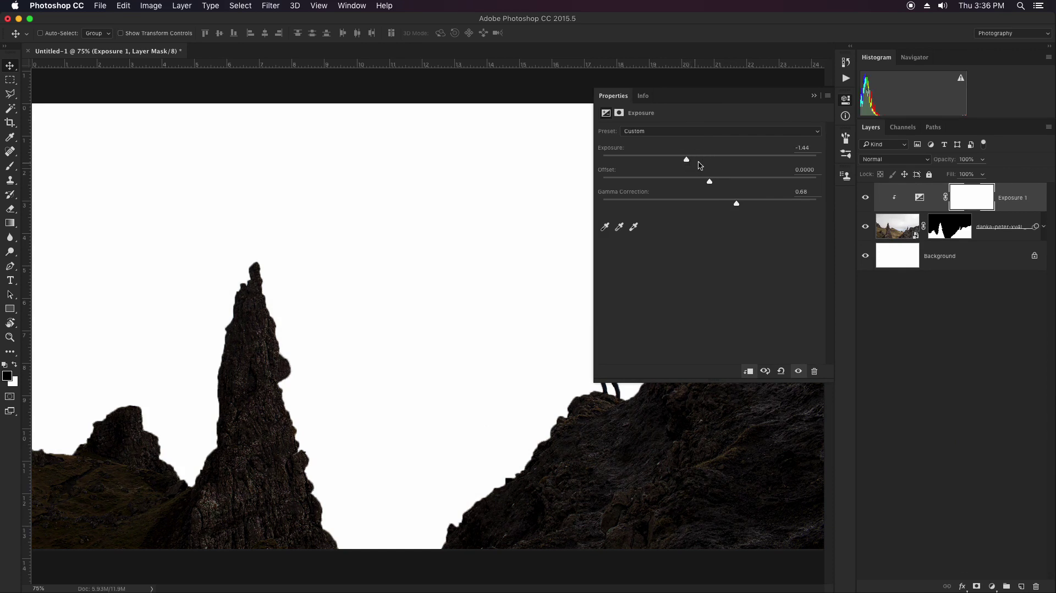
pyautogui.click(842, 113)
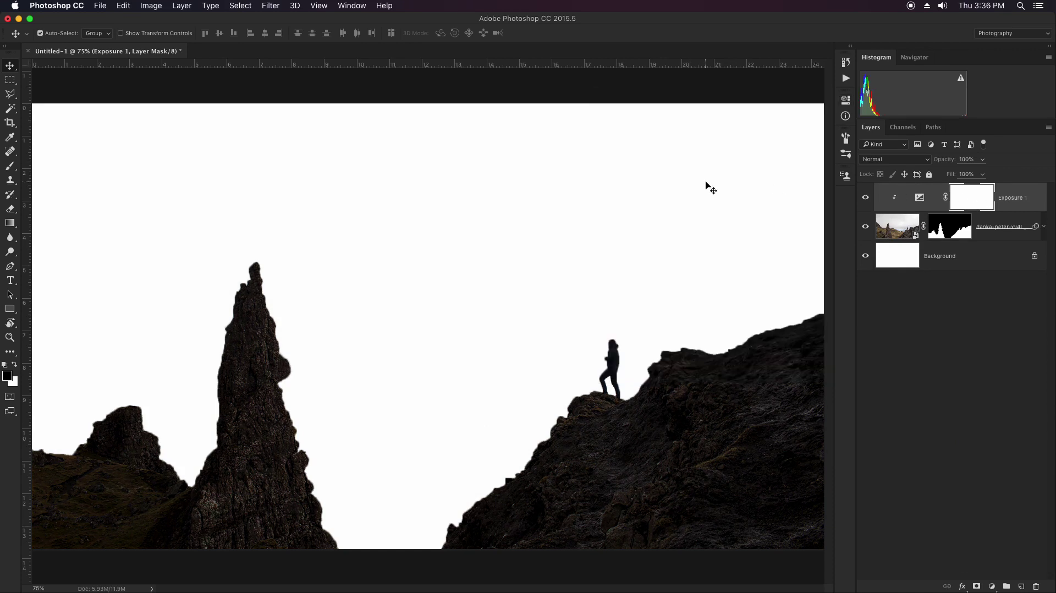
pyautogui.hotkey('ctrl', 'i')
# Step: Paint white with a 125 px soft round brush on the Exposure mask to darken the right-hand rock face
pyautogui.press('b')
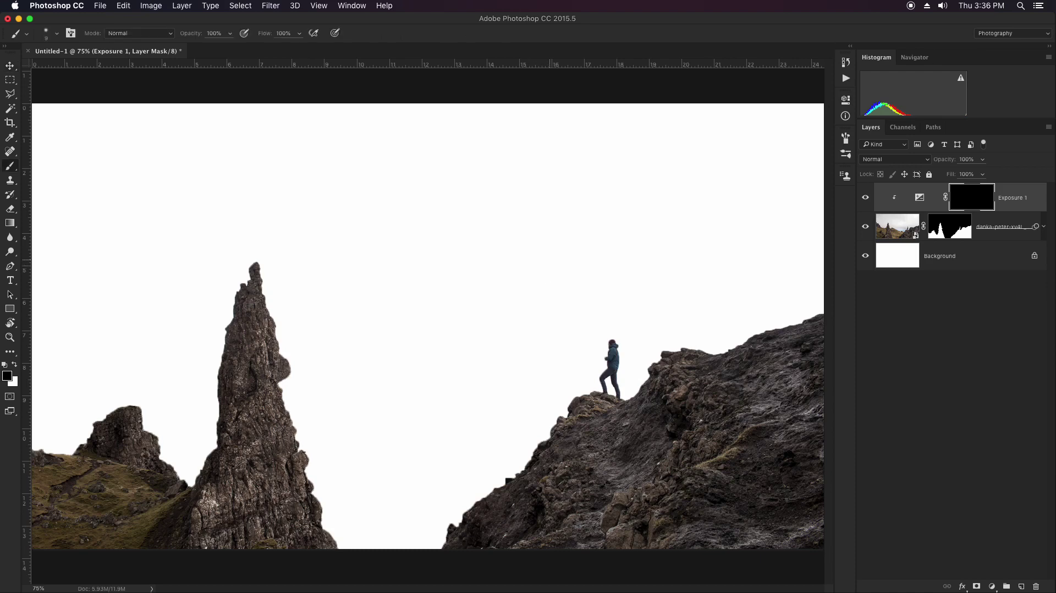
pyautogui.rightClick(593, 222)
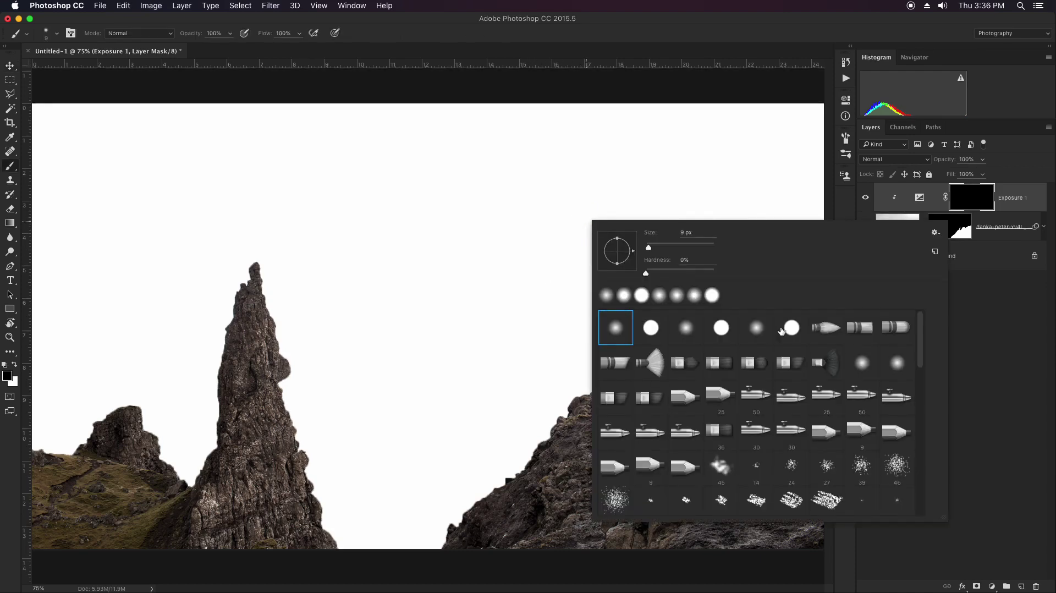
pyautogui.click(756, 332)
pyautogui.click(760, 37)
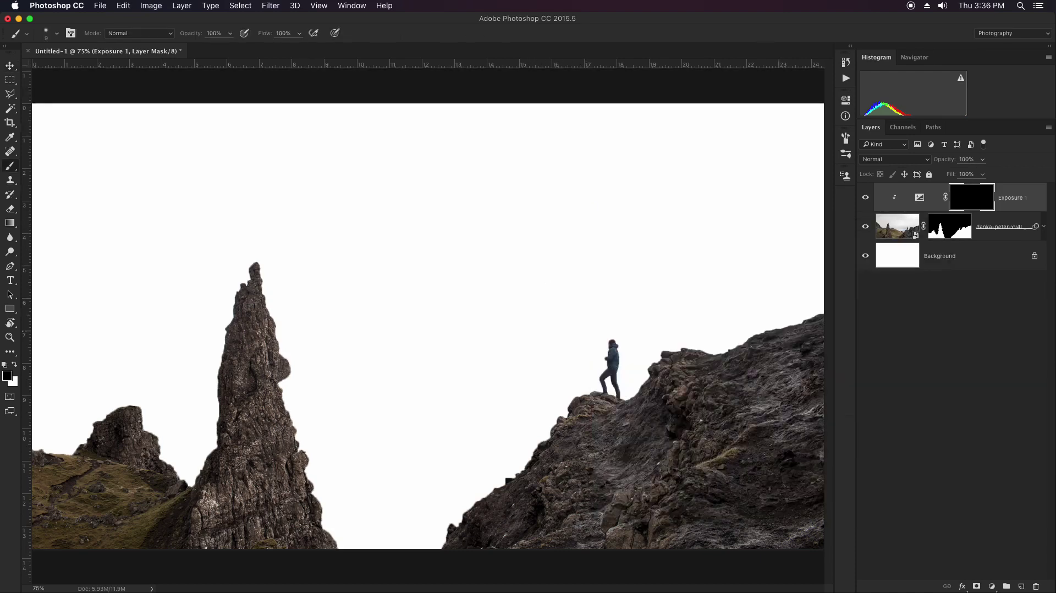
pyautogui.press(']')
pyautogui.press(']')
pyautogui.press(']')
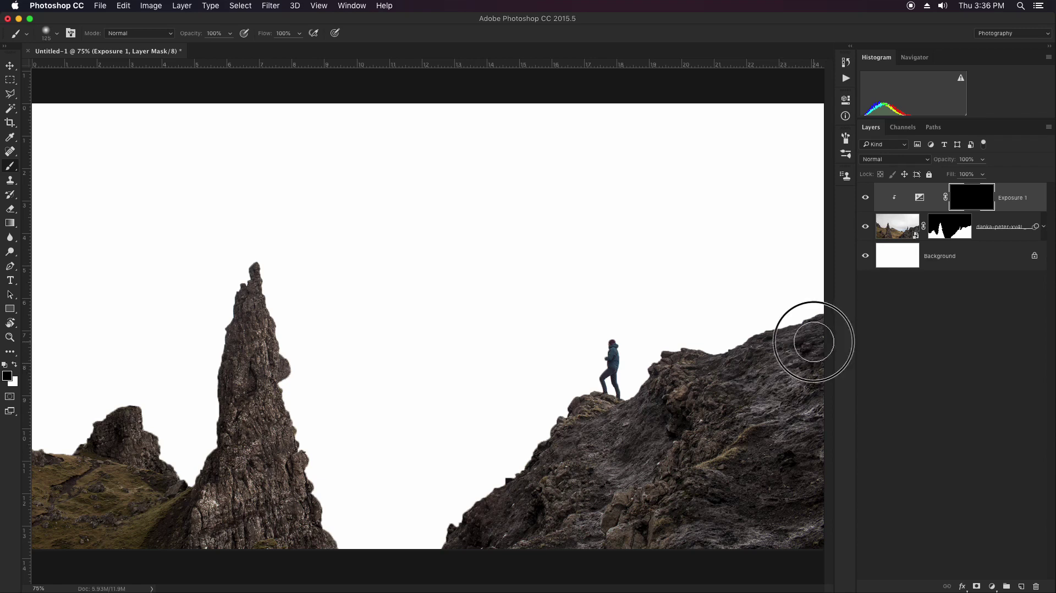
pyautogui.press('x')
pyautogui.moveTo(753, 359)
pyautogui.mouseDown()
pyautogui.moveTo(804, 365)
pyautogui.moveTo(803, 413)
pyautogui.moveTo(701, 373)
pyautogui.moveTo(790, 401)
pyautogui.moveTo(606, 467)
pyautogui.moveTo(609, 431)
pyautogui.moveTo(653, 431)
pyautogui.moveTo(606, 488)
pyautogui.moveTo(577, 495)
pyautogui.moveTo(554, 484)
pyautogui.moveTo(527, 519)
pyautogui.moveTo(589, 488)
pyautogui.moveTo(547, 510)
pyautogui.moveTo(607, 517)
pyautogui.moveTo(537, 543)
pyautogui.moveTo(618, 547)
pyautogui.moveTo(662, 514)
pyautogui.moveTo(658, 495)
pyautogui.moveTo(620, 498)
pyautogui.moveTo(661, 523)
pyautogui.moveTo(688, 478)
pyautogui.moveTo(762, 446)
pyautogui.moveTo(727, 468)
pyautogui.mouseUp()
pyautogui.press('[')
pyautogui.press('[')
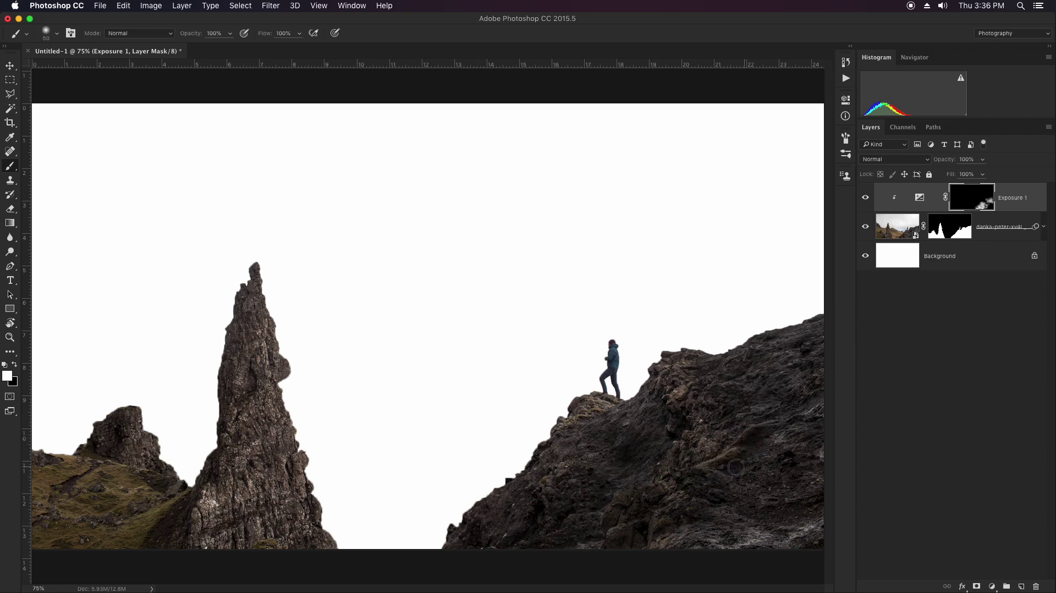
pyautogui.press(']')
pyautogui.press(']')
pyautogui.press(']')
pyautogui.press(']')
pyautogui.press(']')
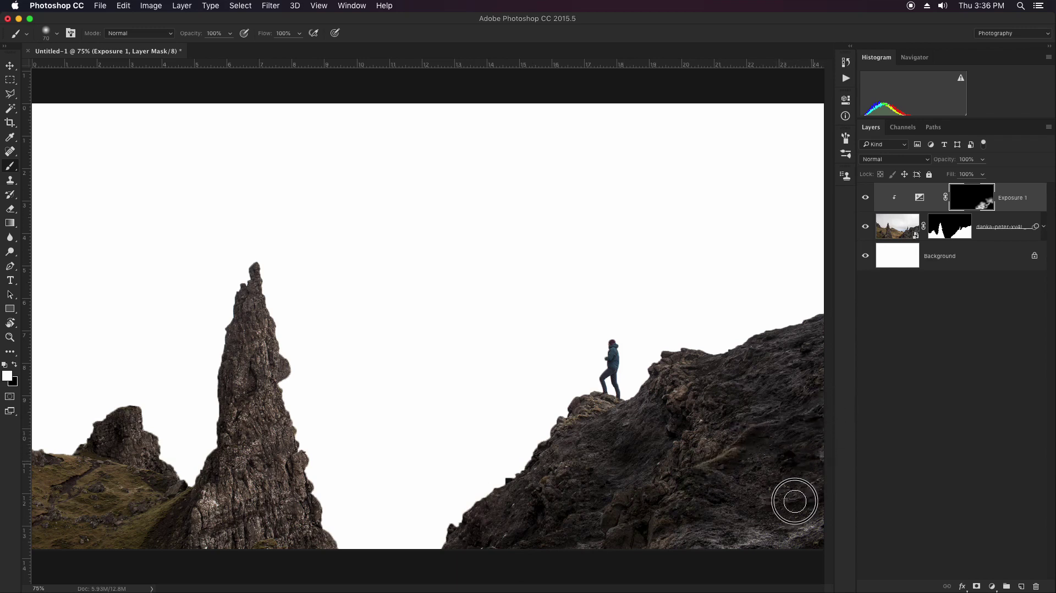
pyautogui.press(']')
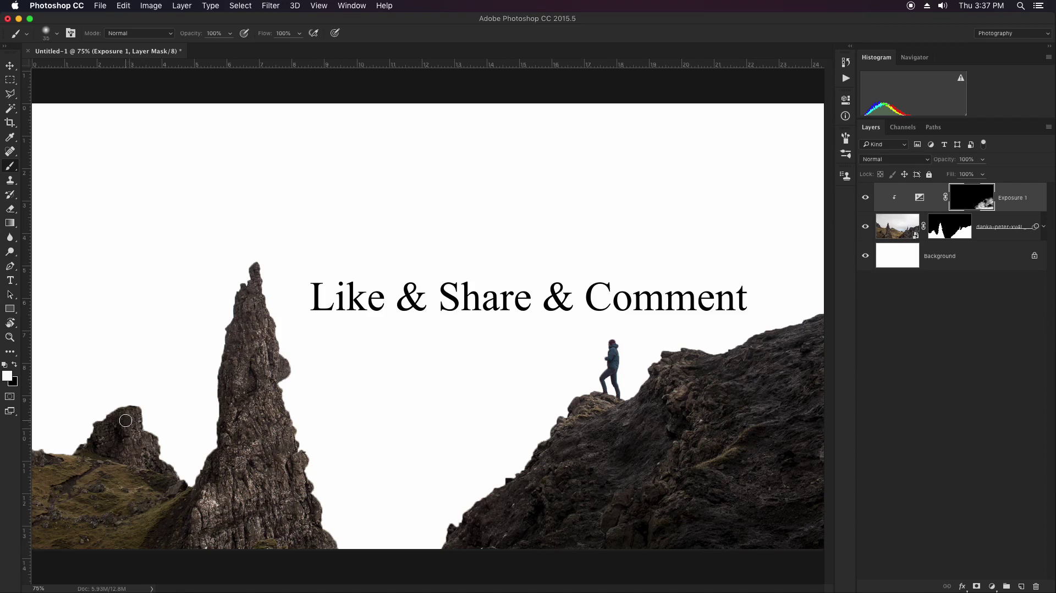
# Step: Darken the left outcrop, pinnacle base and upper pinnacle, then paint black to keep its right edge lighter
pyautogui.moveTo(129, 410)
pyautogui.mouseDown()
pyautogui.moveTo(135, 447)
pyautogui.moveTo(125, 420)
pyautogui.moveTo(117, 429)
pyautogui.moveTo(146, 428)
pyautogui.moveTo(146, 447)
pyautogui.moveTo(110, 483)
pyautogui.moveTo(106, 462)
pyautogui.moveTo(42, 483)
pyautogui.moveTo(90, 462)
pyautogui.moveTo(149, 466)
pyautogui.moveTo(99, 485)
pyautogui.mouseUp()
pyautogui.moveTo(202, 498)
pyautogui.mouseDown()
pyautogui.moveTo(201, 522)
pyautogui.moveTo(223, 538)
pyautogui.mouseUp()
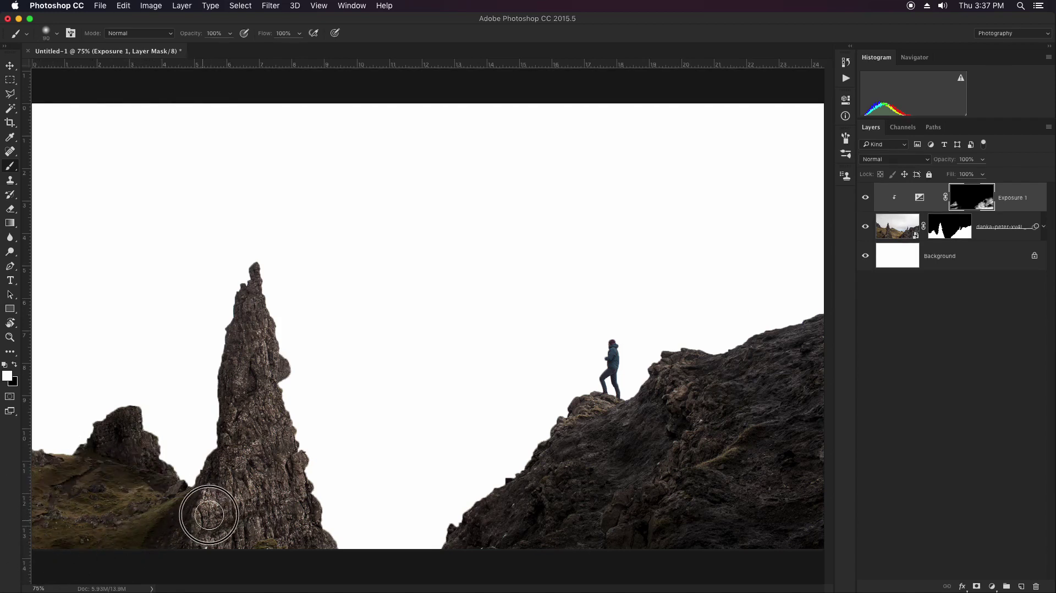
pyautogui.press('[')
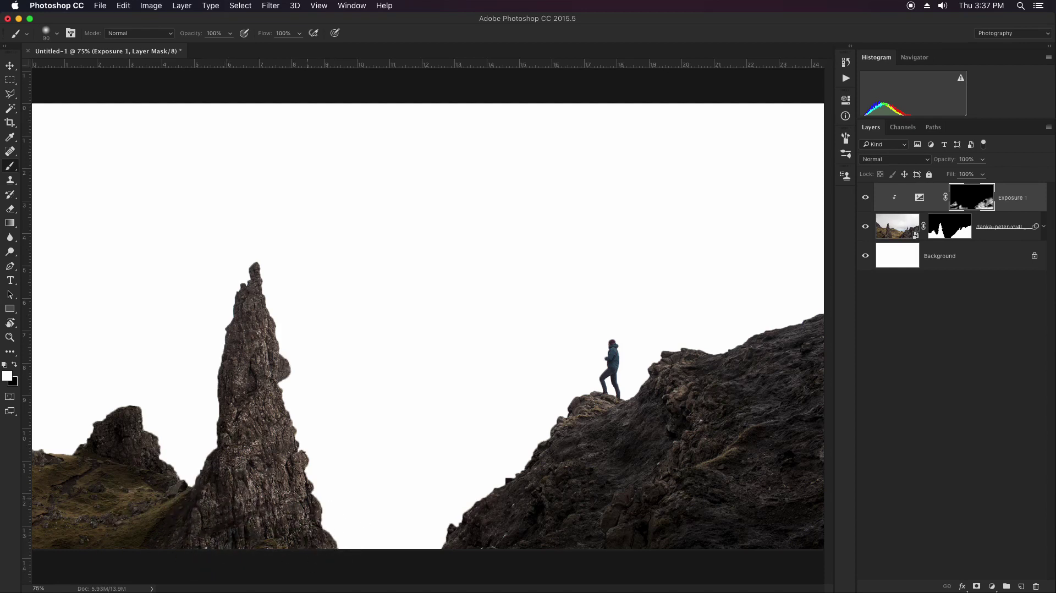
pyautogui.moveTo(252, 259)
pyautogui.mouseDown()
pyautogui.moveTo(247, 402)
pyautogui.moveTo(213, 479)
pyautogui.moveTo(203, 539)
pyautogui.moveTo(199, 489)
pyautogui.moveTo(252, 500)
pyautogui.moveTo(264, 430)
pyautogui.moveTo(253, 506)
pyautogui.moveTo(213, 543)
pyautogui.moveTo(59, 559)
pyautogui.mouseUp()
pyautogui.press(']')
pyautogui.press(']')
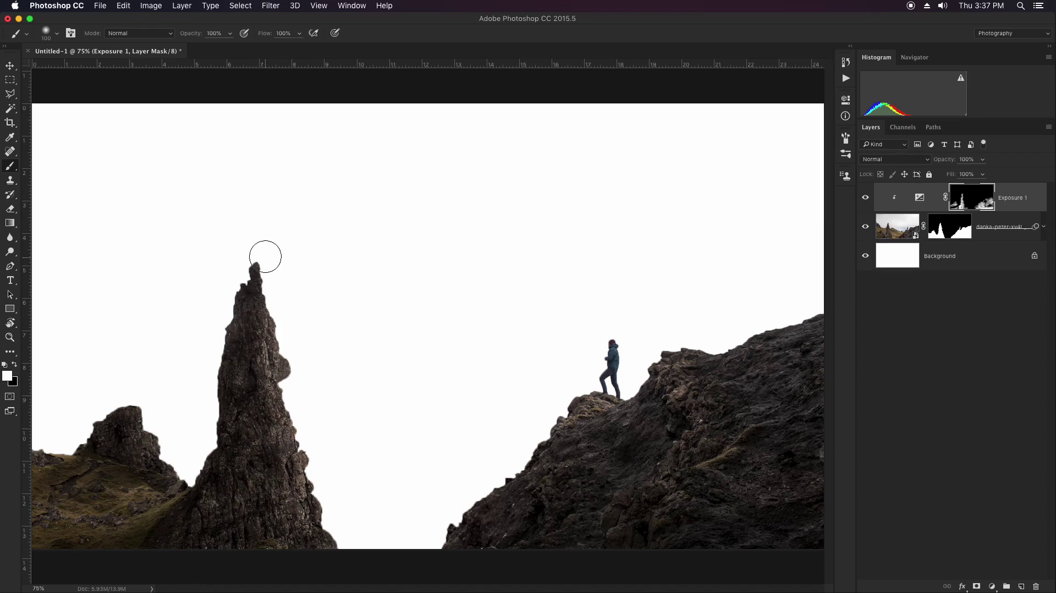
pyautogui.press('x')
pyautogui.moveTo(276, 301)
pyautogui.mouseDown()
pyautogui.moveTo(296, 411)
pyautogui.moveTo(224, 377)
pyautogui.moveTo(219, 523)
pyautogui.mouseUp()
# Step: Group the rock photo and Exposure 1 layers together
pyautogui.press('x')
pyautogui.press('v')
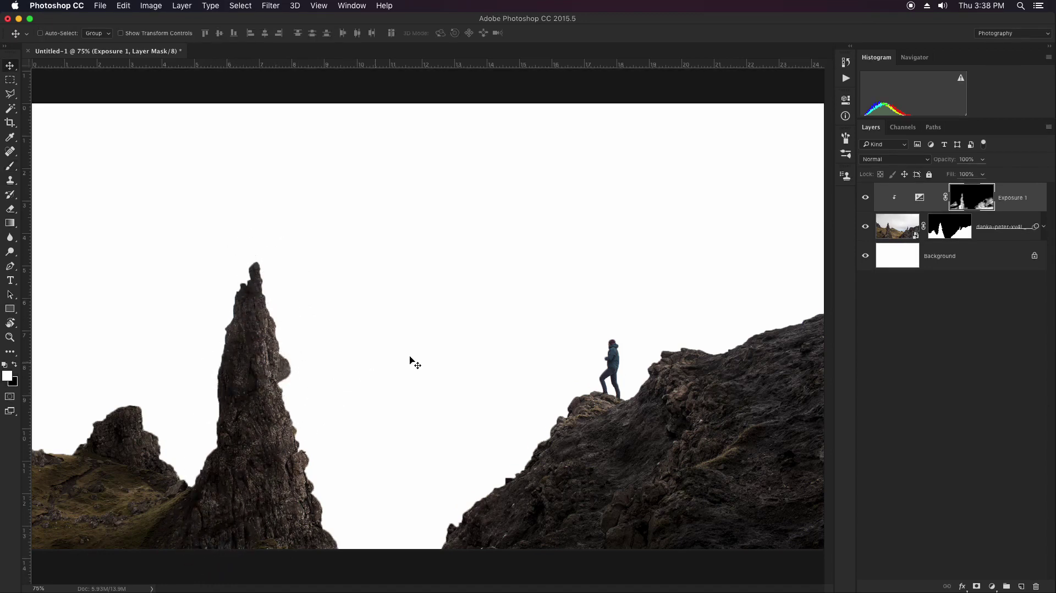
pyautogui.click(904, 256)
pyautogui.click(1015, 221)
pyautogui.keyDown('shift'); pyautogui.click(1040, 203); pyautogui.keyUp('shift')
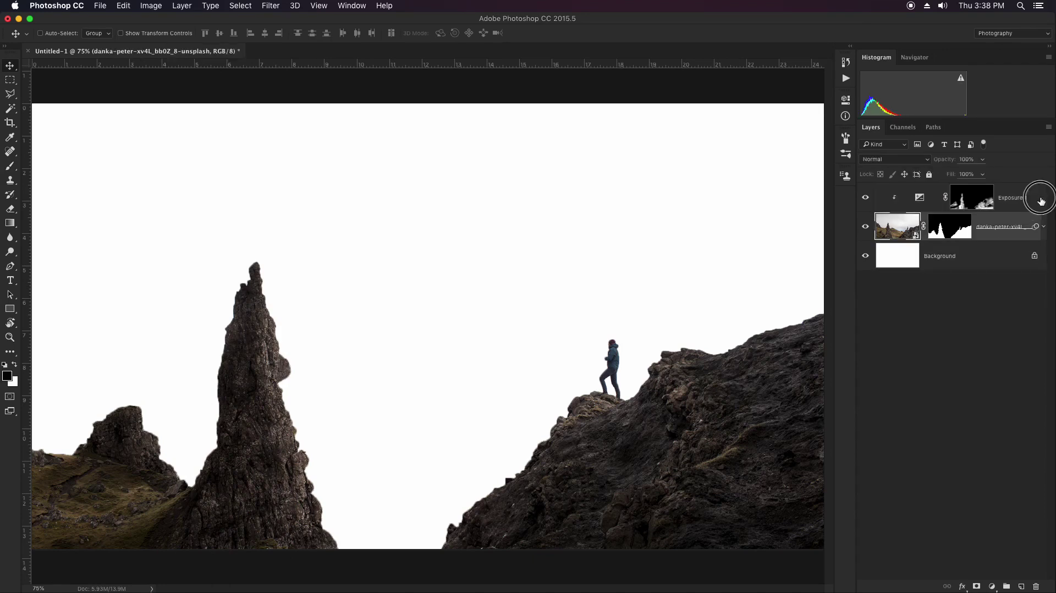
pyautogui.press('super+g')
# Step: Place the river valley image above the Background, squashed into a thin strip between the rocks
pyautogui.click(982, 215)
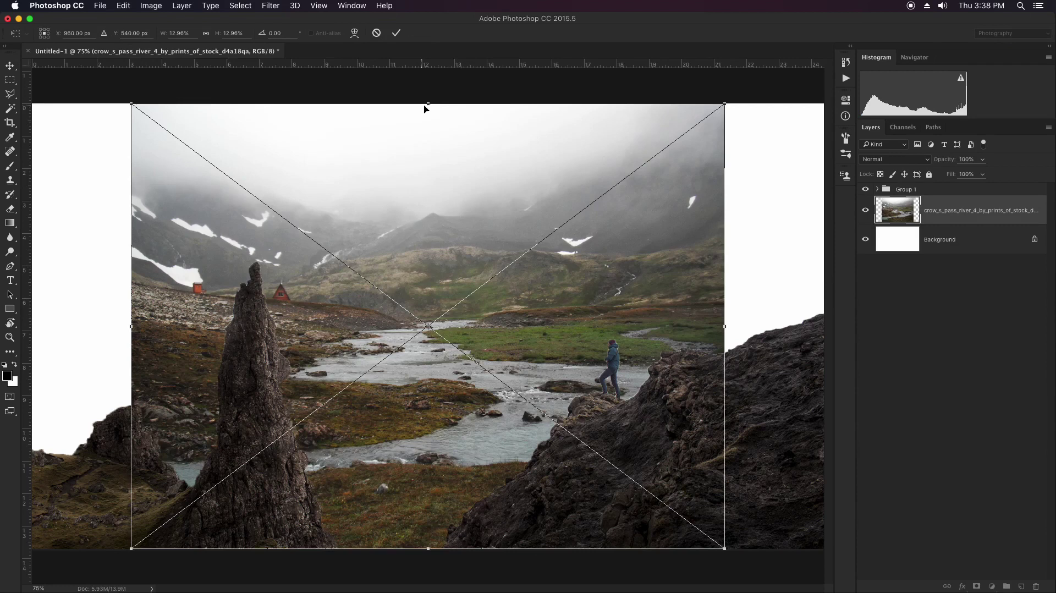
pyautogui.moveTo(425, 108); pyautogui.dragTo(437, 427)
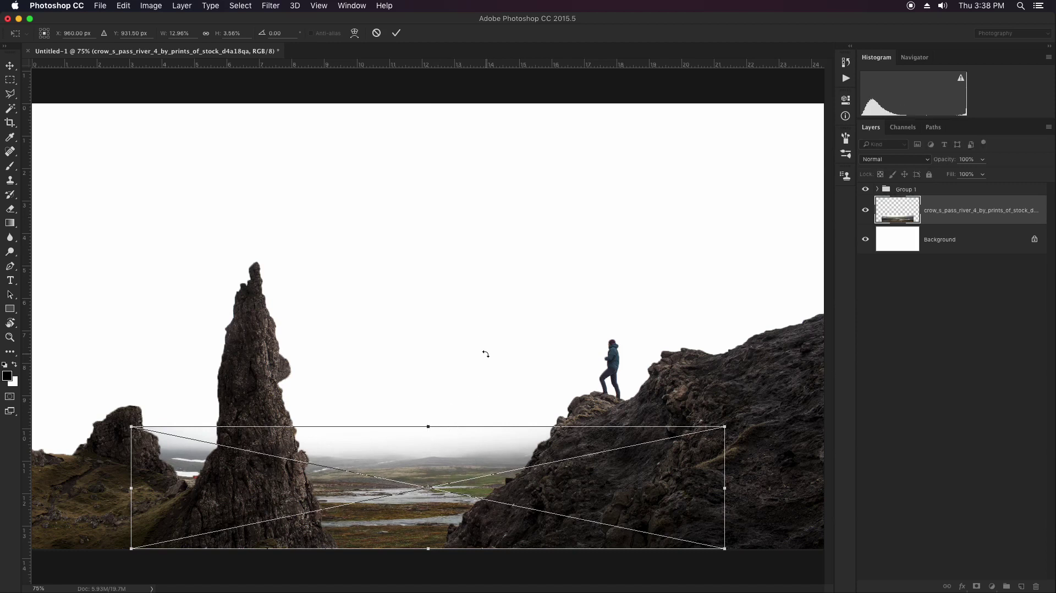
pyautogui.press('Return')
pyautogui.moveTo(565, 489); pyautogui.dragTo(481, 498)
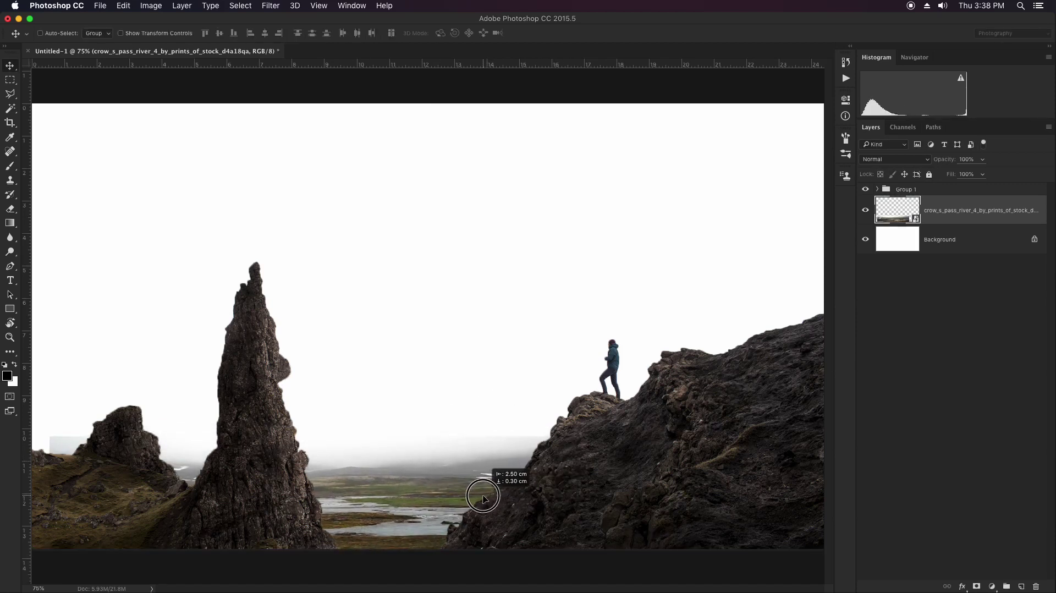
pyautogui.moveTo(480, 498); pyautogui.dragTo(529, 483)
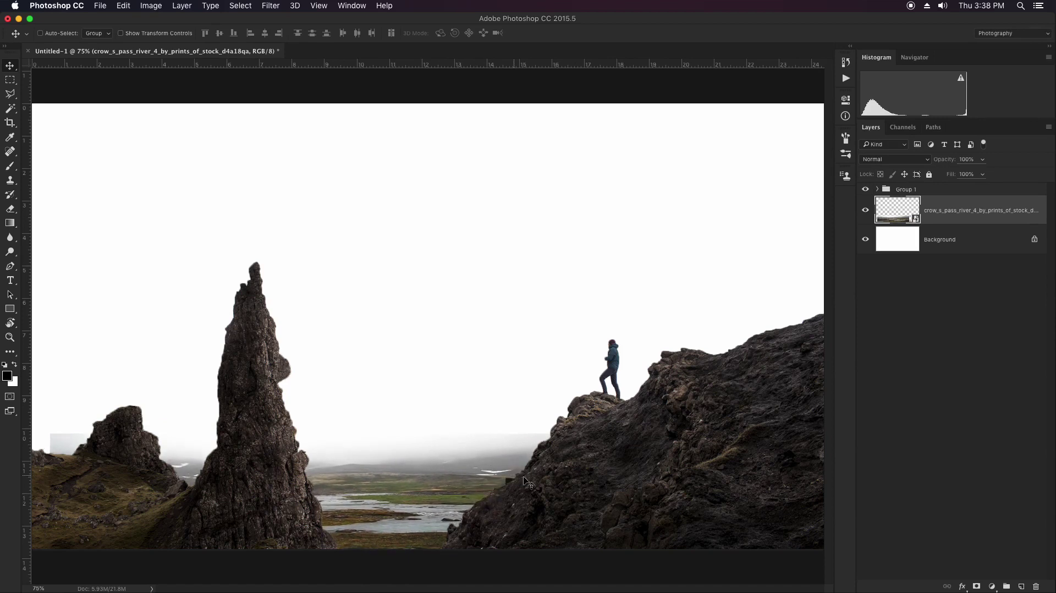
# Step: Mask the river layer with a black-to-white gradient fading out the sky above its horizon
pyautogui.click(977, 587)
pyautogui.press('g')
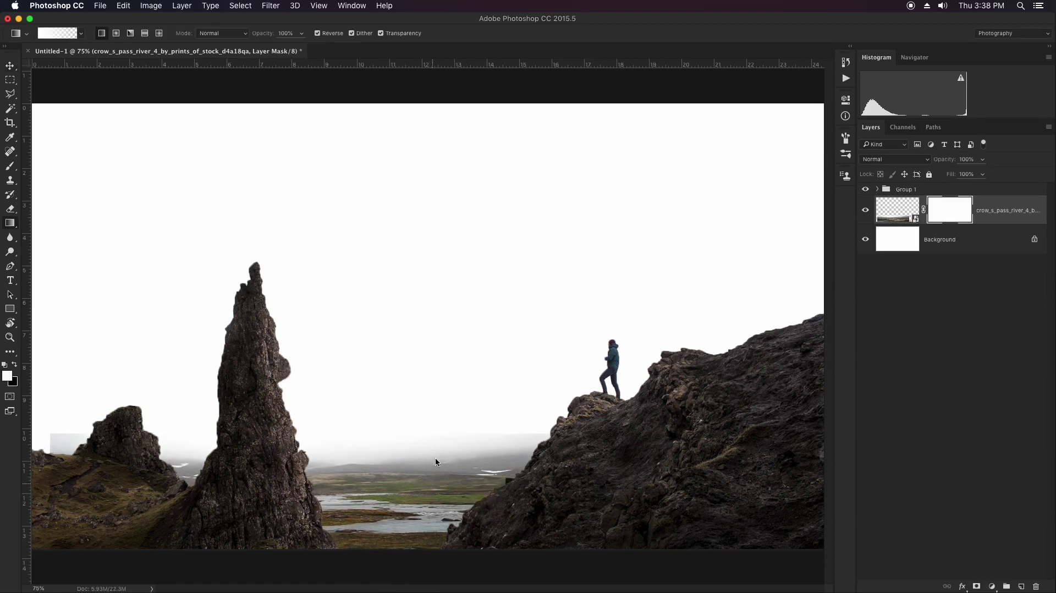
pyautogui.press('x')
pyautogui.moveTo(435, 482); pyautogui.dragTo(436, 472)
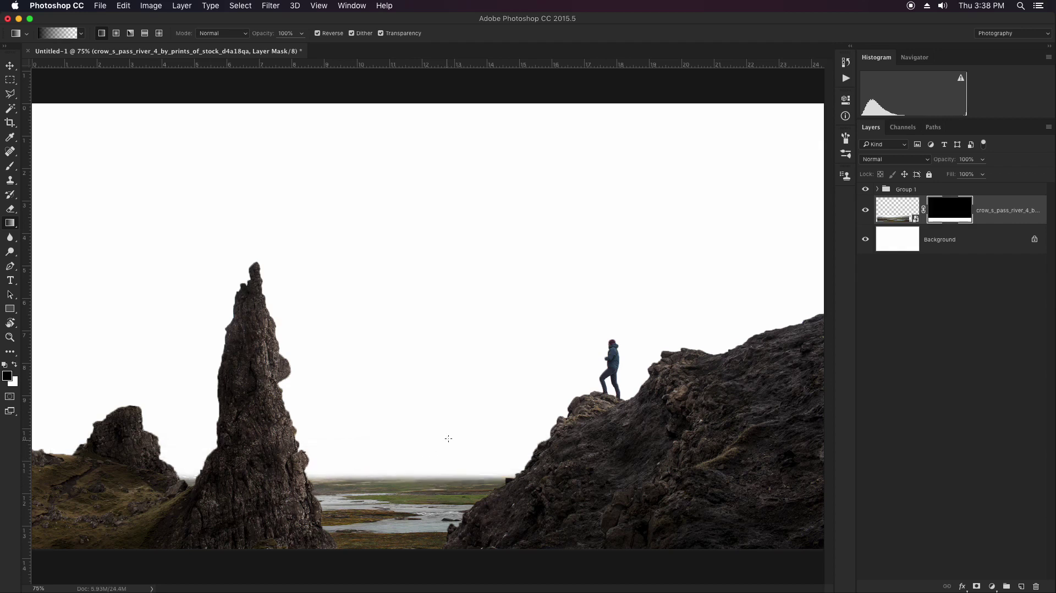
# Step: Rotate, enlarge and reposition the 1000x-1 smoke image to cover the canvas
pyautogui.press('v')
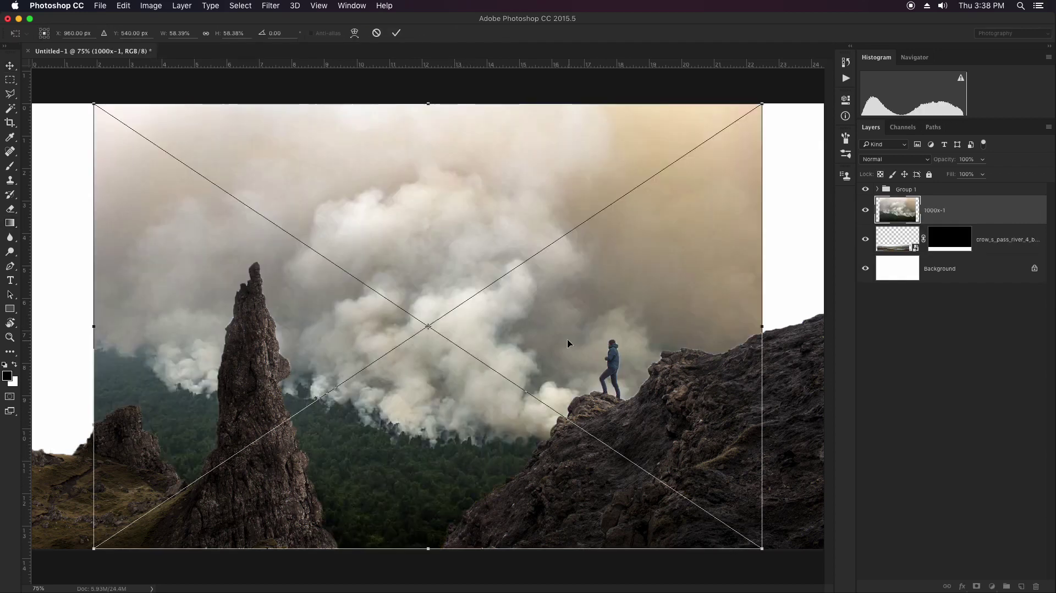
pyautogui.press('super+minus')
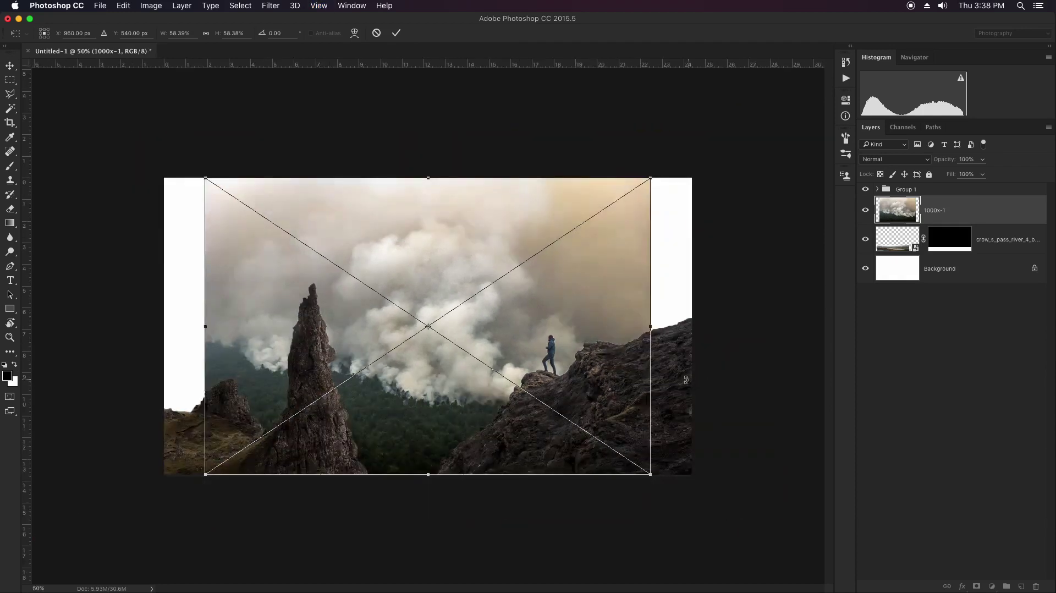
pyautogui.moveTo(685, 380)
pyautogui.mouseDown()
pyautogui.moveTo(669, 444)
pyautogui.moveTo(728, 481)
pyautogui.mouseUp()
pyautogui.moveTo(785, 404); pyautogui.dragTo(783, 417)
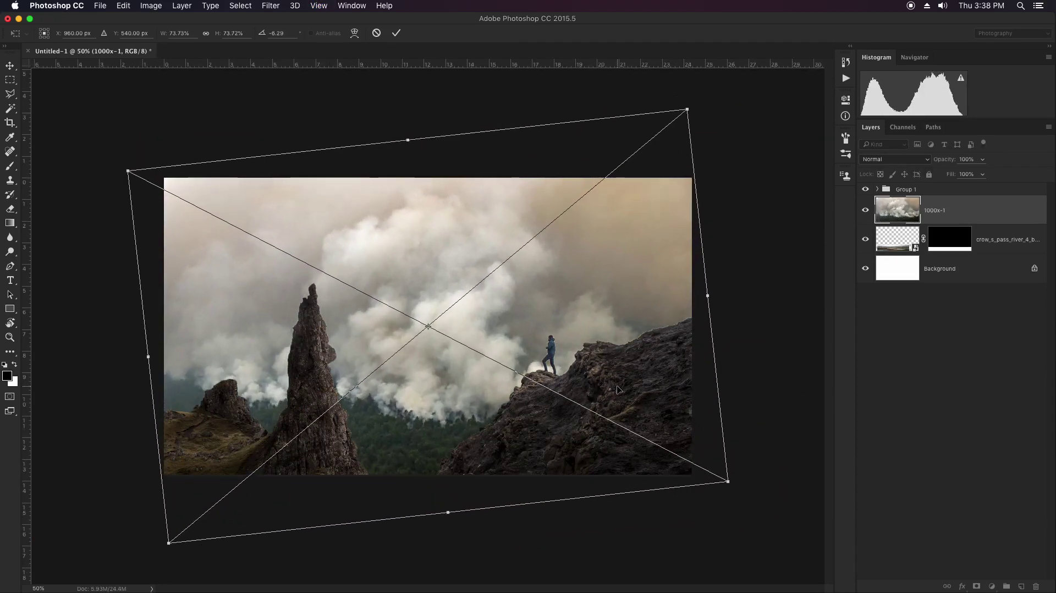
pyautogui.moveTo(614, 384); pyautogui.dragTo(607, 357)
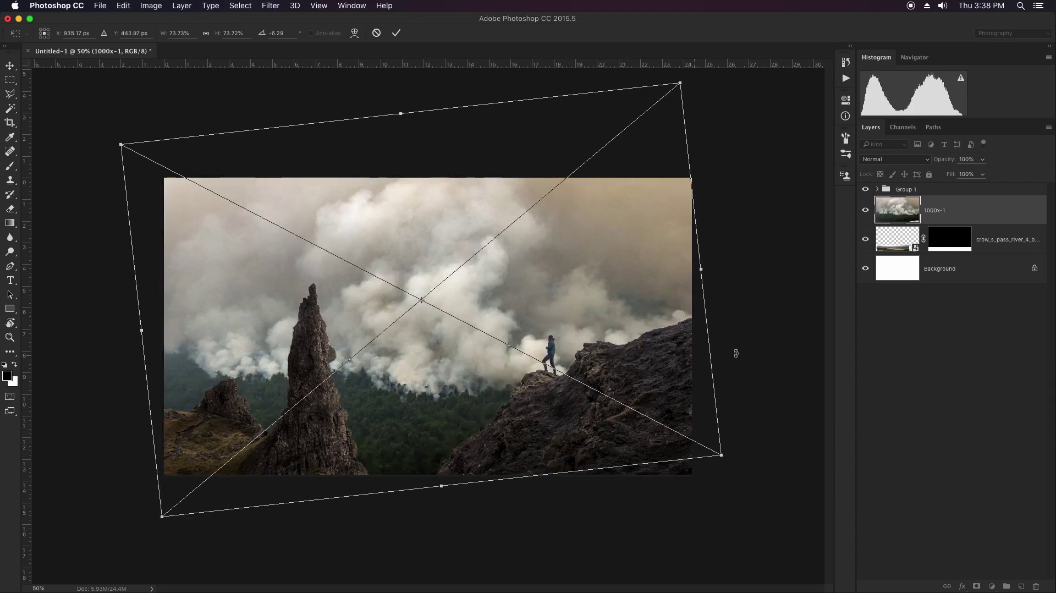
pyautogui.moveTo(736, 354)
pyautogui.mouseDown()
pyautogui.moveTo(774, 342)
pyautogui.moveTo(752, 345)
pyautogui.mouseUp()
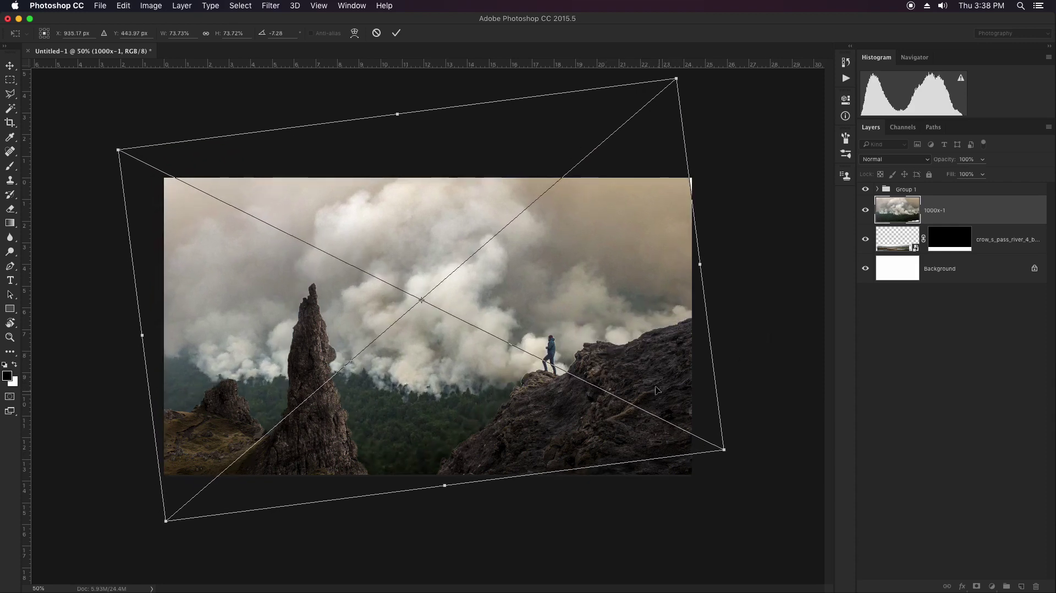
pyautogui.press('Return')
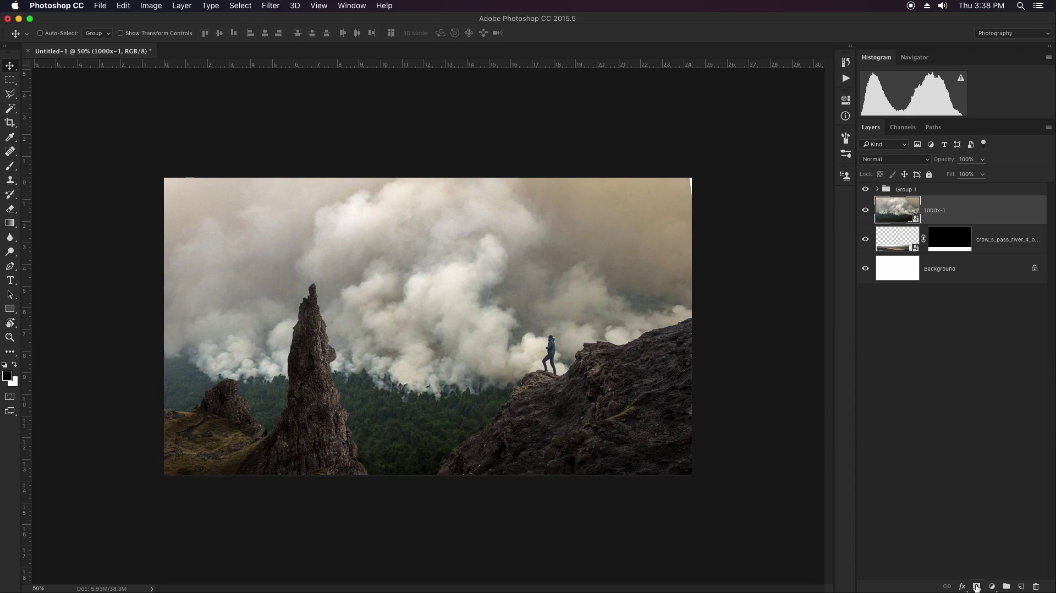
# Step: Give the smoke layer a gradient mask fading its bottom, then unlink the mask and nudge it down
pyautogui.click(977, 586)
pyautogui.press('g')
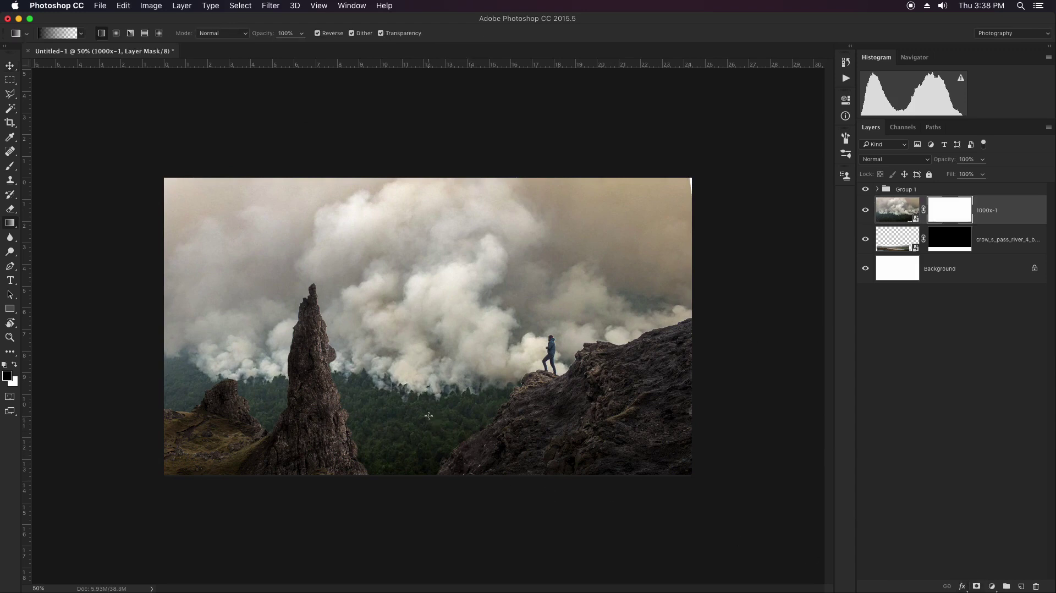
pyautogui.moveTo(429, 416); pyautogui.dragTo(423, 428)
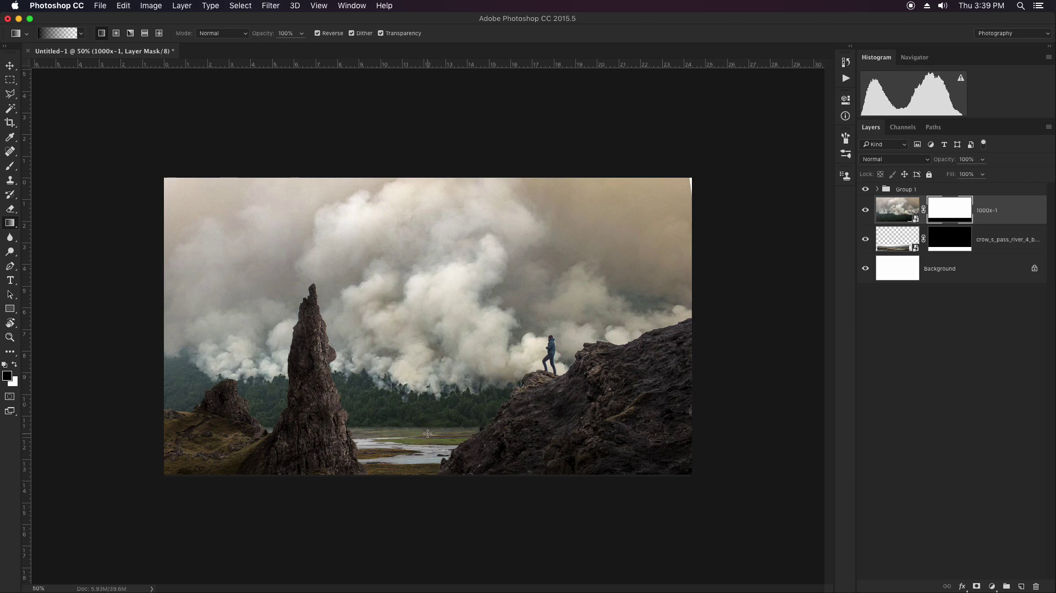
pyautogui.press('v')
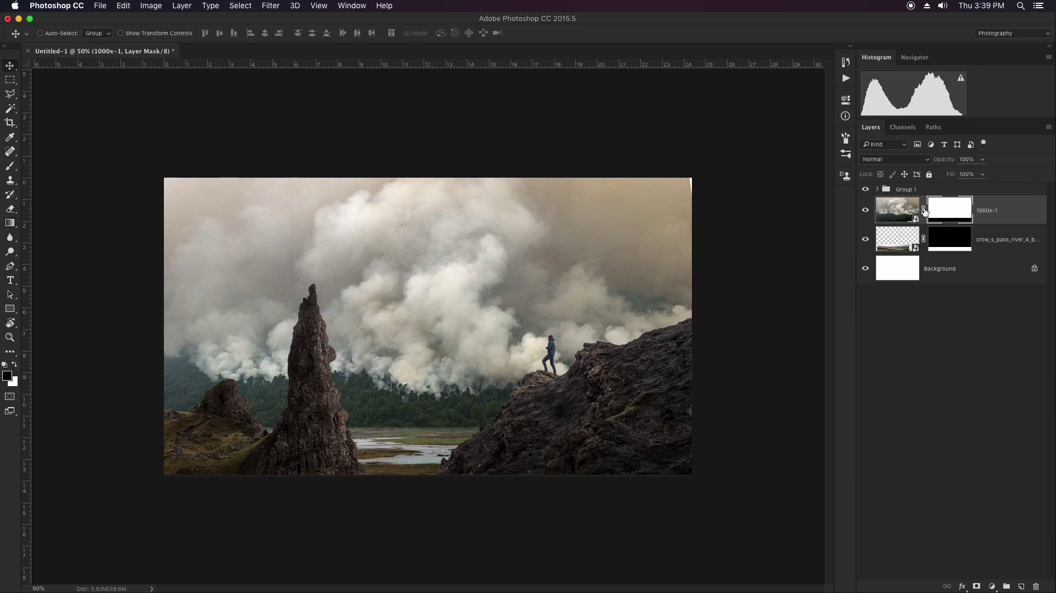
pyautogui.click(924, 210)
pyautogui.click(945, 215)
pyautogui.press('Down')
pyautogui.press('Down')
pyautogui.press('Down')
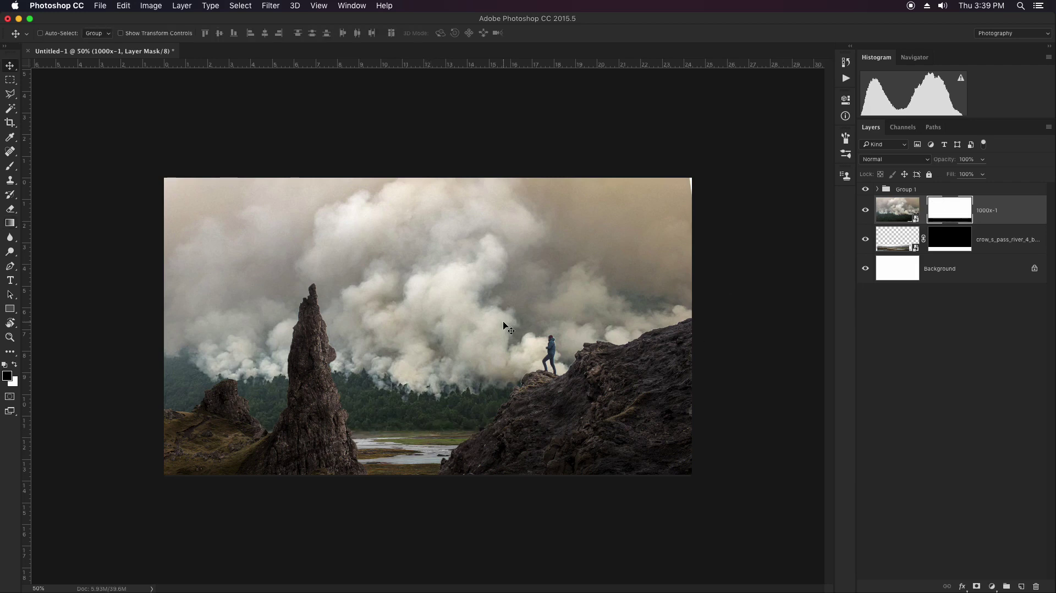
# Step: Apply Color Balance to the river valley layer, shifting midtones toward cyan (-15, 0, +8)
pyautogui.click(903, 243)
pyautogui.hotkey('ctrl', 'b')
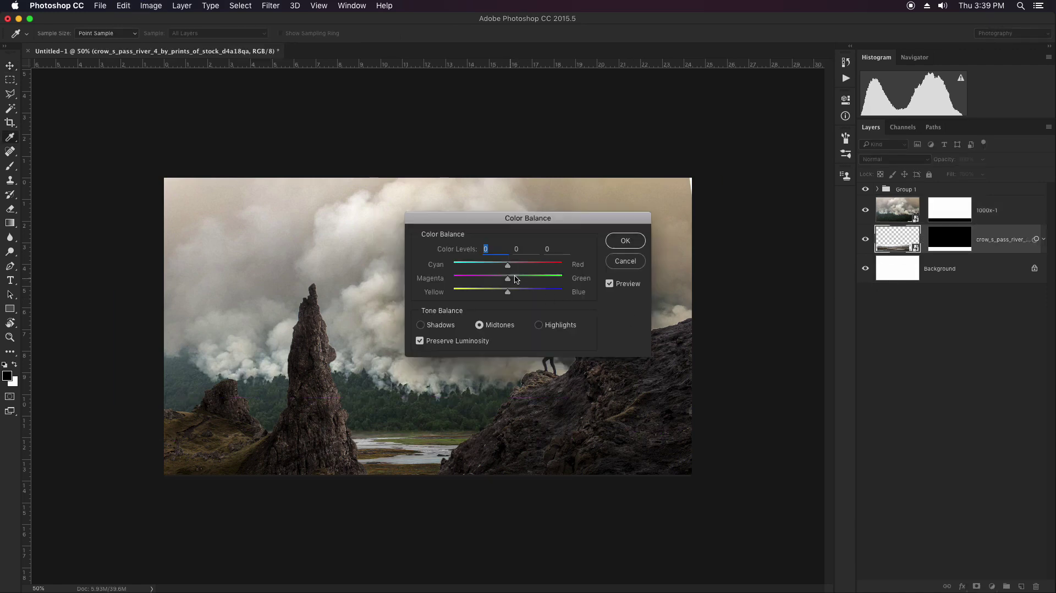
pyautogui.moveTo(506, 267); pyautogui.dragTo(513, 292)
pyautogui.click(625, 242)
# Step: Apply Levels with midtones at 0.86 and white output lowered to about 180
pyautogui.hotkey('ctrl', 'l')
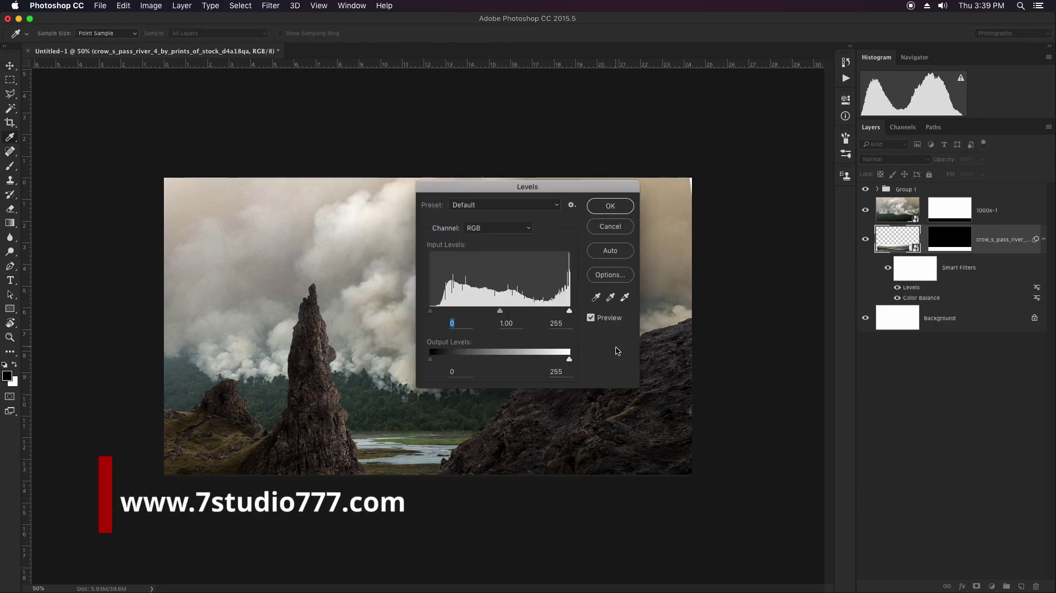
pyautogui.moveTo(569, 362); pyautogui.dragTo(550, 360)
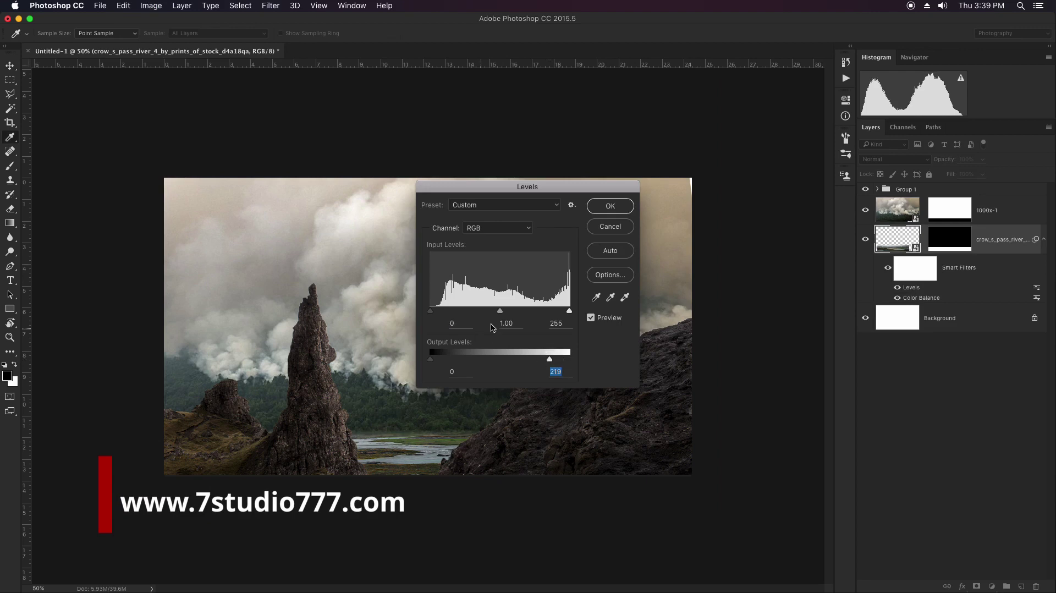
pyautogui.moveTo(503, 313); pyautogui.dragTo(508, 314)
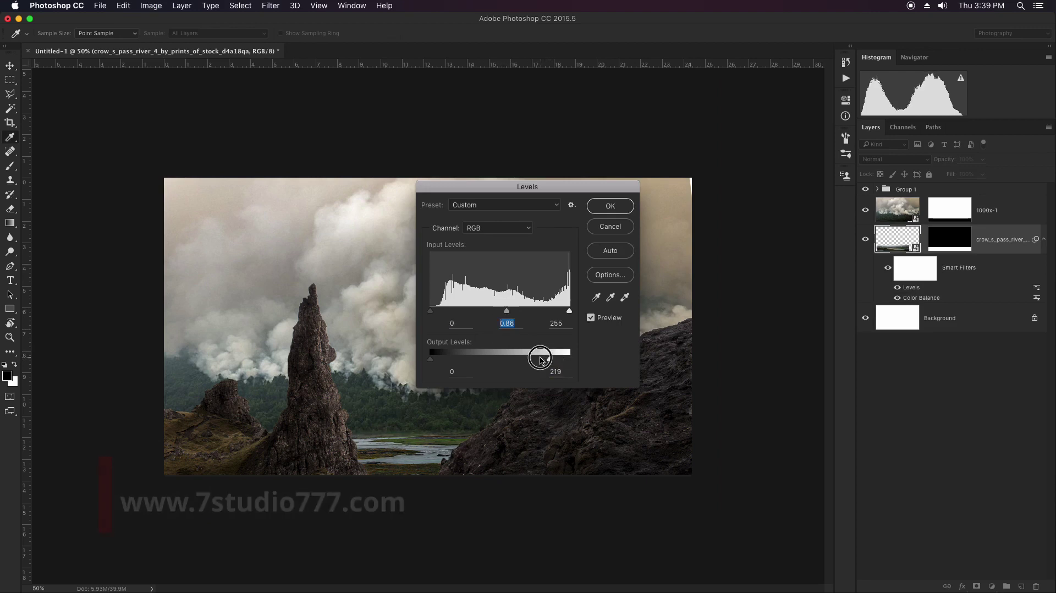
pyautogui.moveTo(549, 359); pyautogui.dragTo(532, 360)
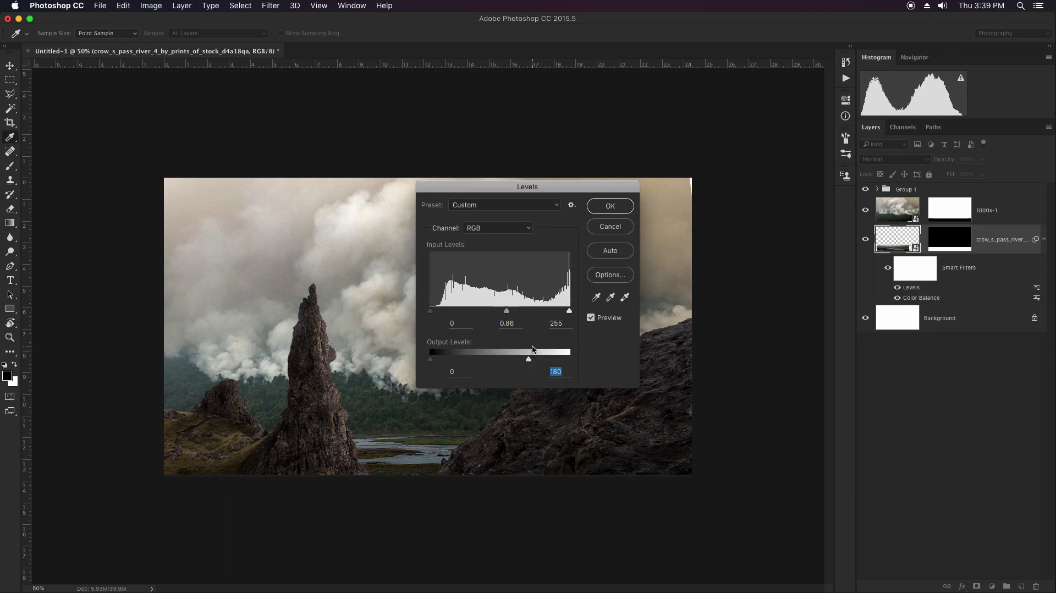
pyautogui.press('Return')
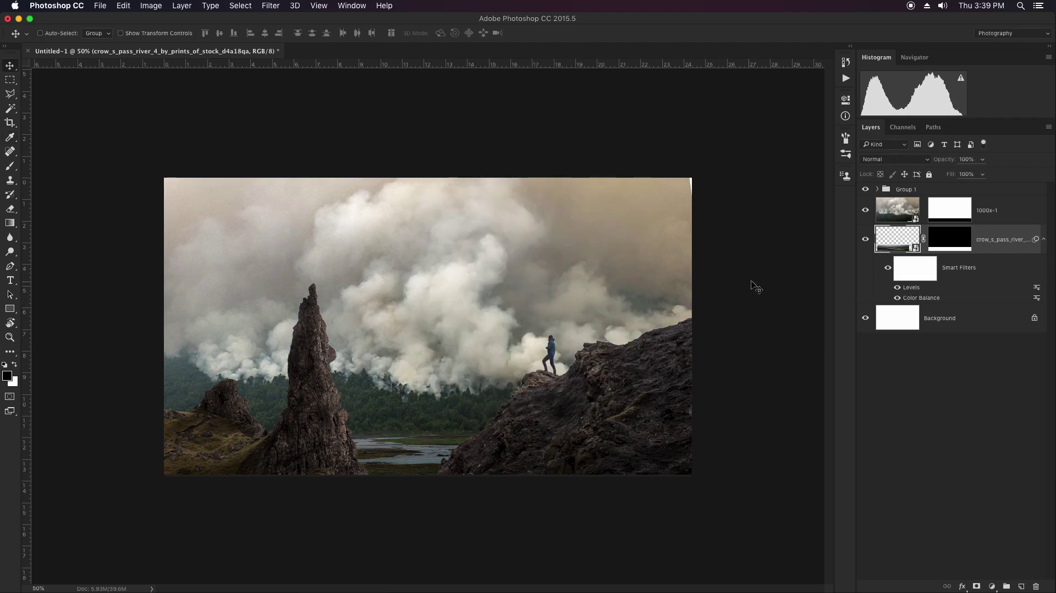
pyautogui.click(895, 219)
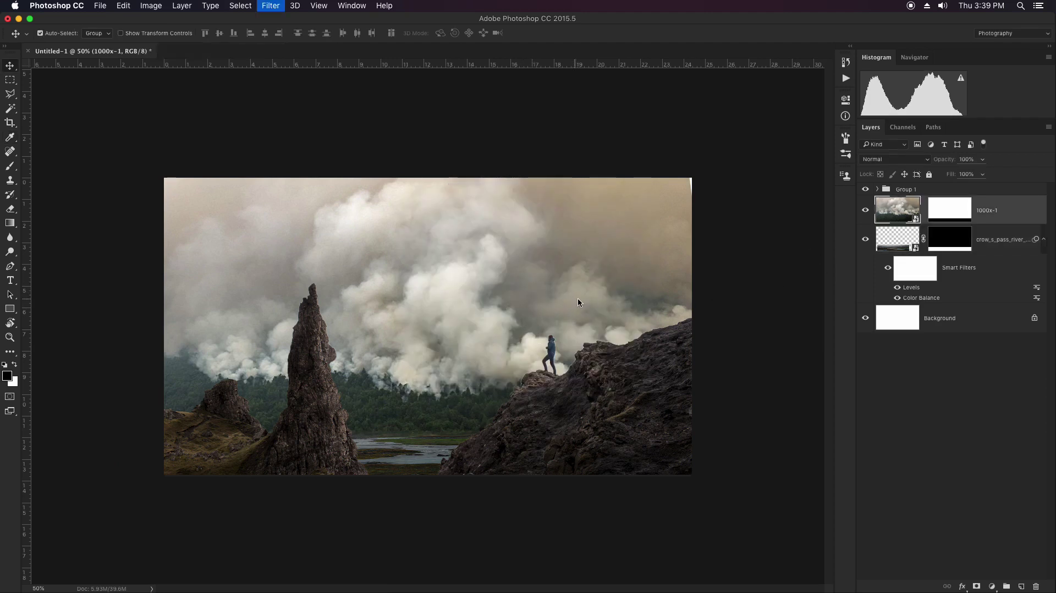
# Step: Add a Color Balance layer clipped to Group 1 with midtones Cyan -16 and Blue +7
pyautogui.click(578, 302)
pyautogui.click(992, 586)
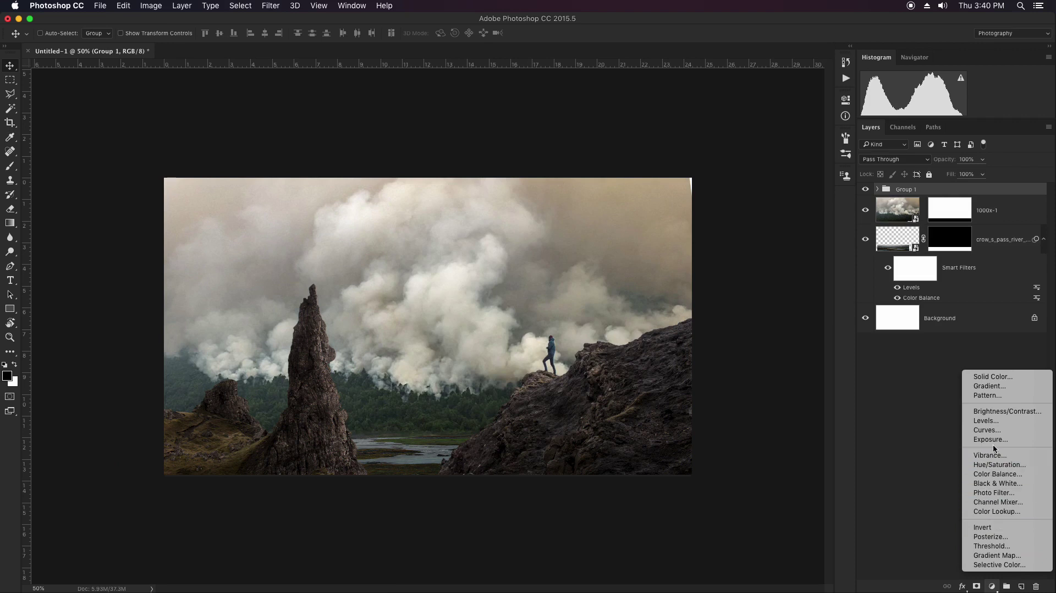
pyautogui.click(994, 474)
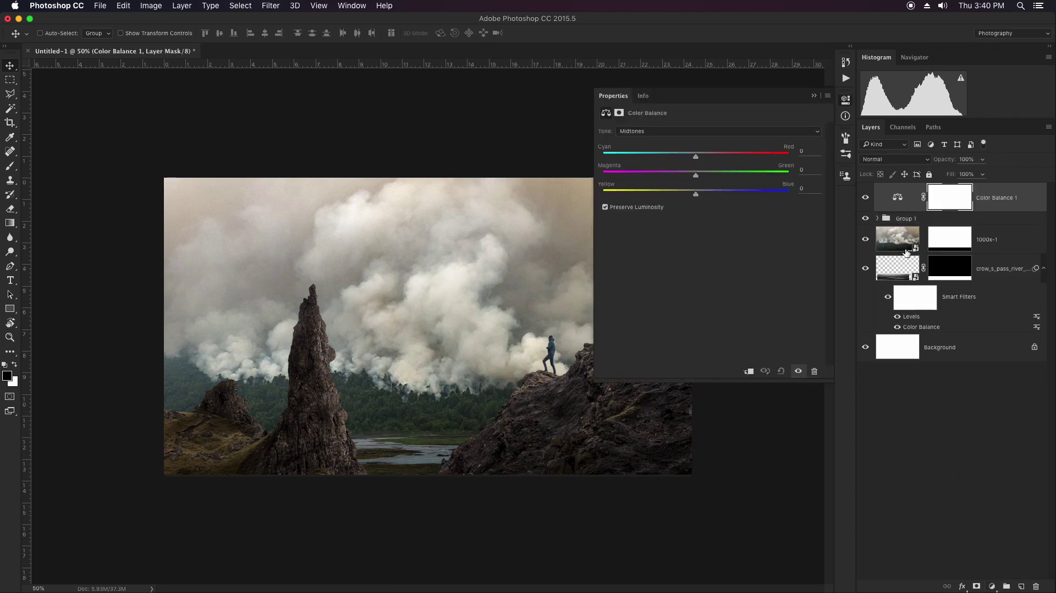
pyautogui.click(749, 372)
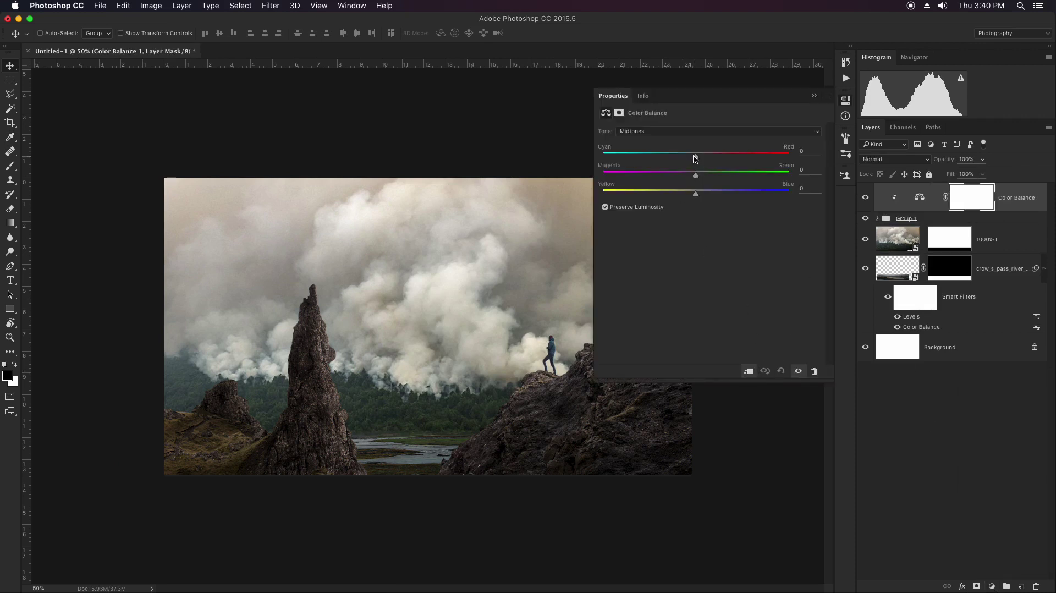
pyautogui.moveTo(696, 159); pyautogui.dragTo(682, 161)
pyautogui.moveTo(701, 197); pyautogui.dragTo(704, 197)
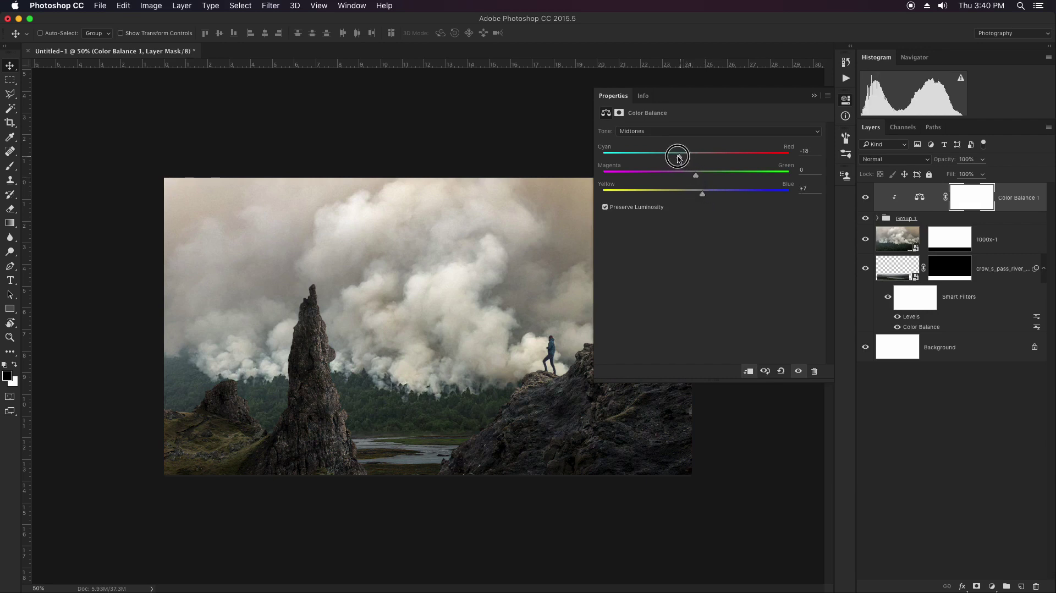
pyautogui.click(813, 96)
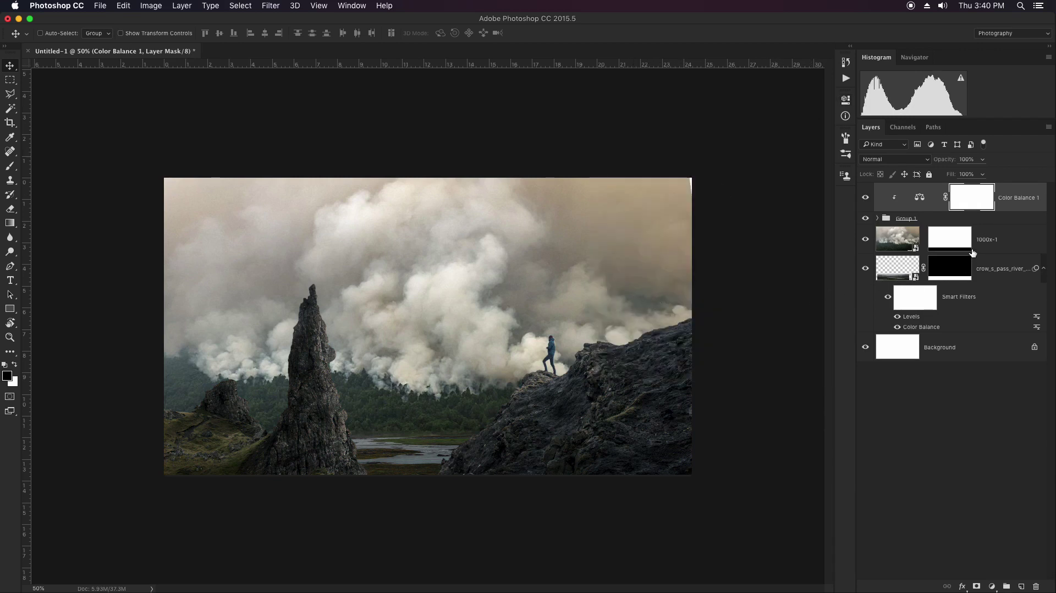
pyautogui.moveTo(951, 222); pyautogui.dragTo(951, 222)
# Step: Add the Forest-Fire photo flipped horizontally, shrunk to about 40% and tilted behind the spire's left side
pyautogui.hotkey('ctrl', 'g')
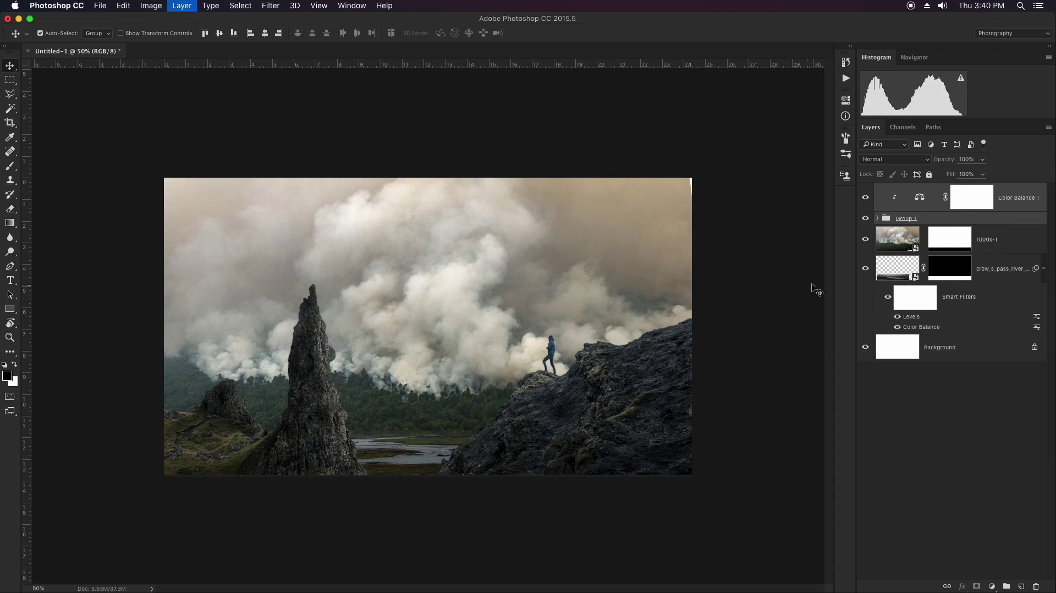
pyautogui.moveTo(506, 330); pyautogui.dragTo(527, 301)
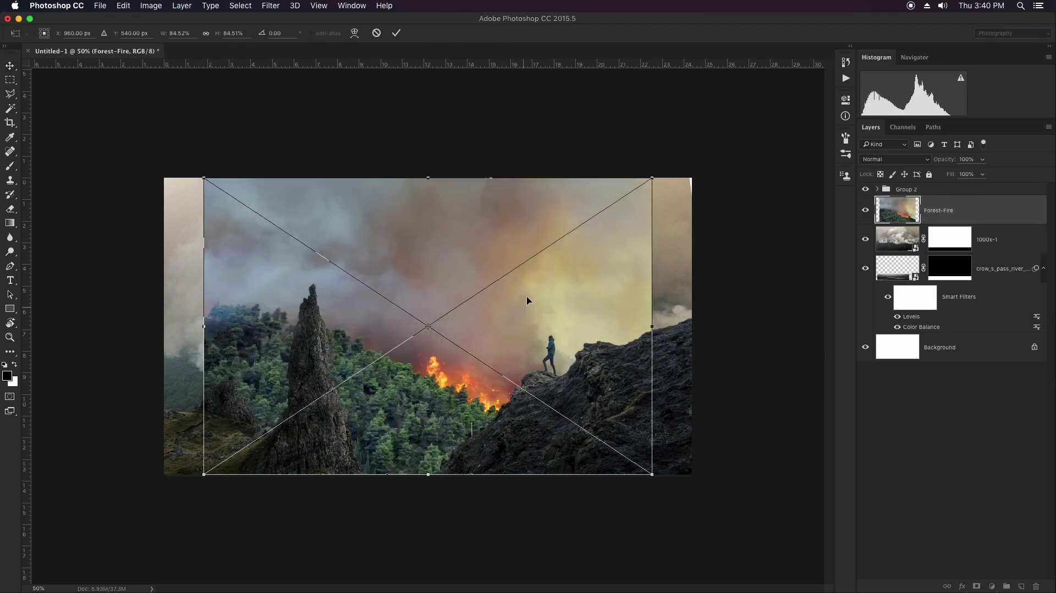
pyautogui.rightClick(539, 334)
pyautogui.click(589, 460)
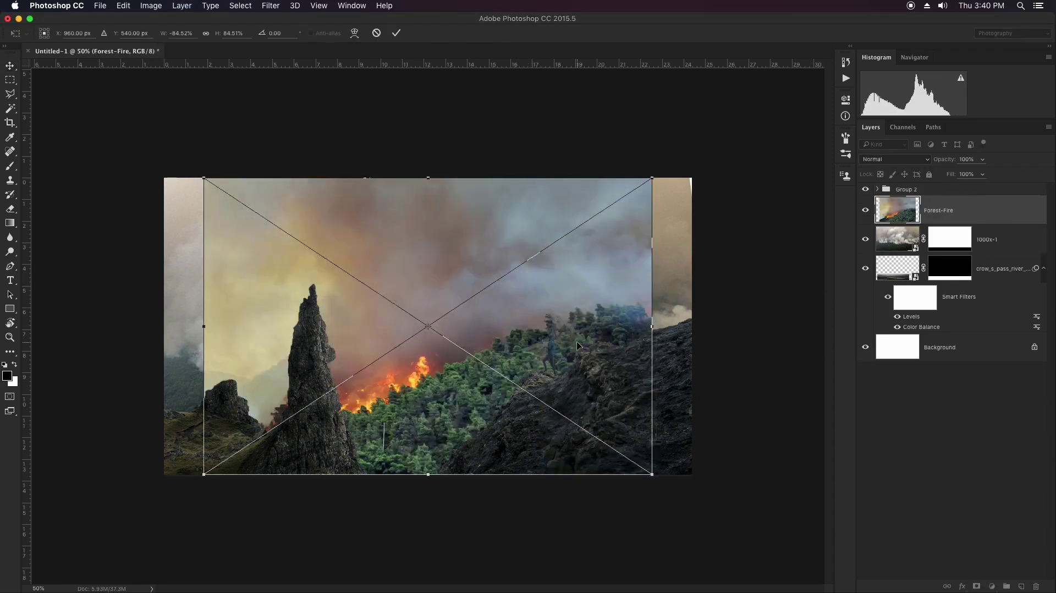
pyautogui.moveTo(712, 325)
pyautogui.mouseDown()
pyautogui.moveTo(651, 248)
pyautogui.moveTo(557, 285)
pyautogui.mouseUp()
pyautogui.moveTo(532, 331)
pyautogui.mouseDown()
pyautogui.moveTo(358, 352)
pyautogui.moveTo(406, 370)
pyautogui.moveTo(344, 370)
pyautogui.mouseUp()
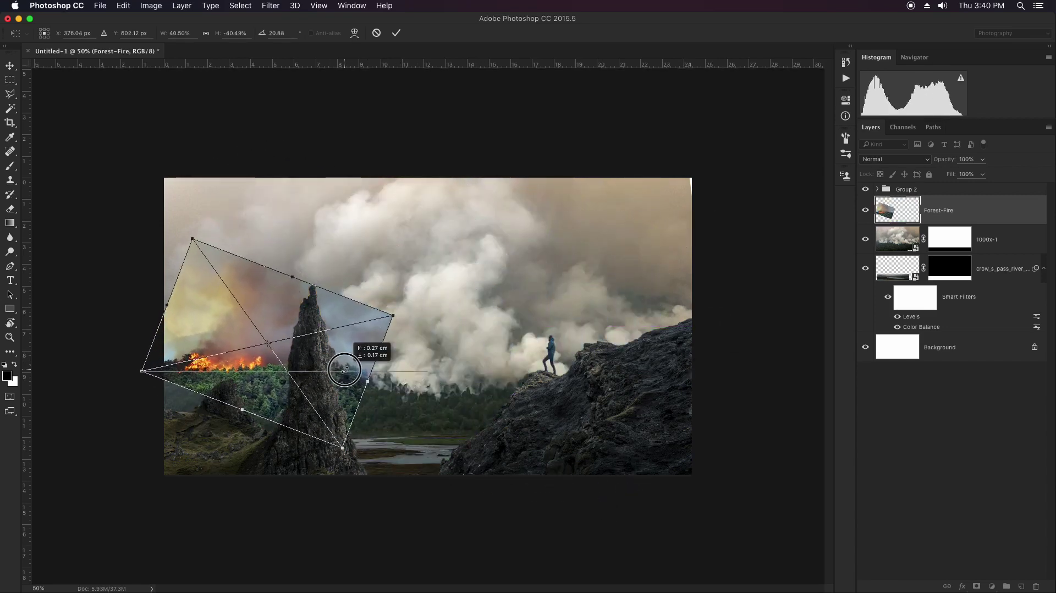
pyautogui.press('Return')
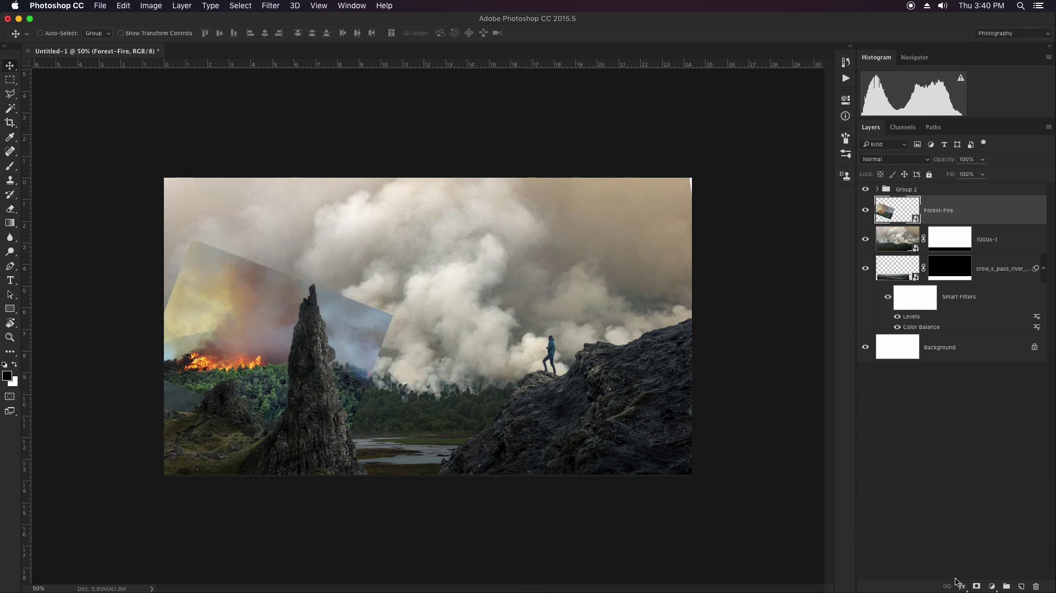
# Step: Mask the Forest-Fire layer and paint away its edge near the rock with a 250 px soft brush
pyautogui.click(976, 587)
pyautogui.press('b')
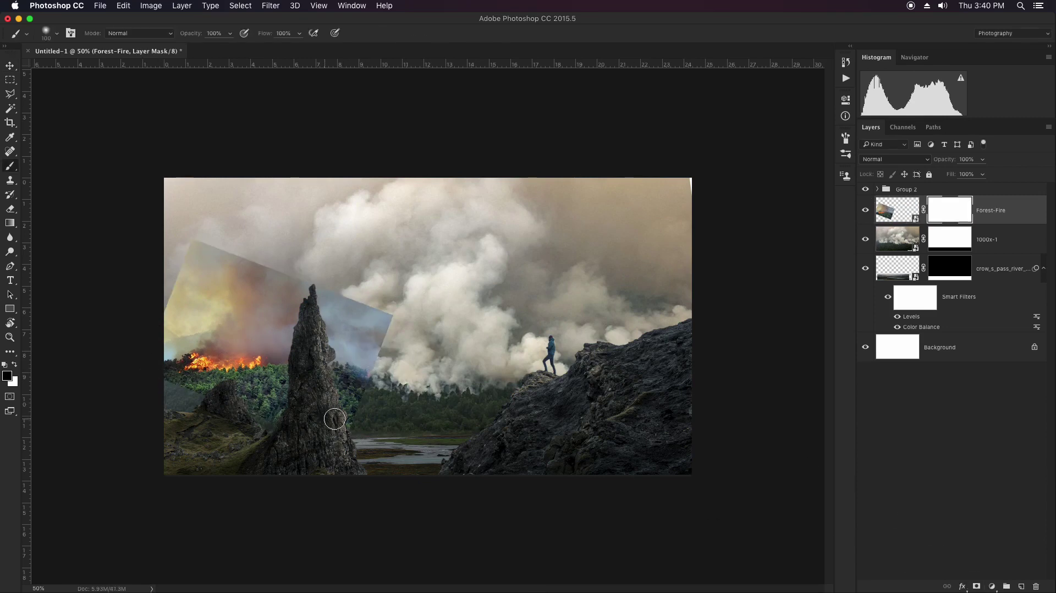
pyautogui.moveTo(361, 414); pyautogui.dragTo(358, 405)
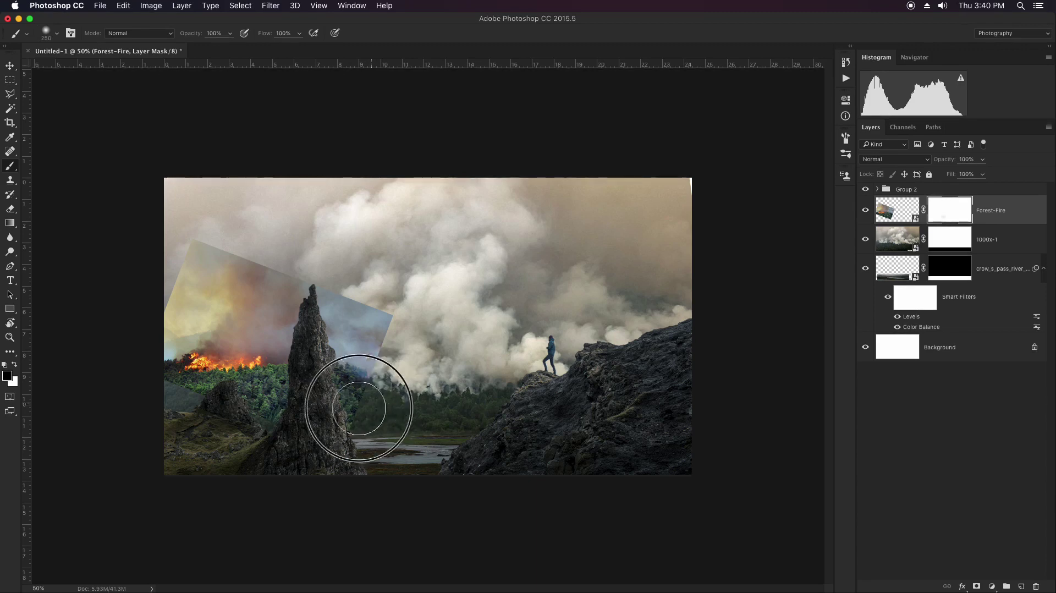
pyautogui.rightClick(450, 318)
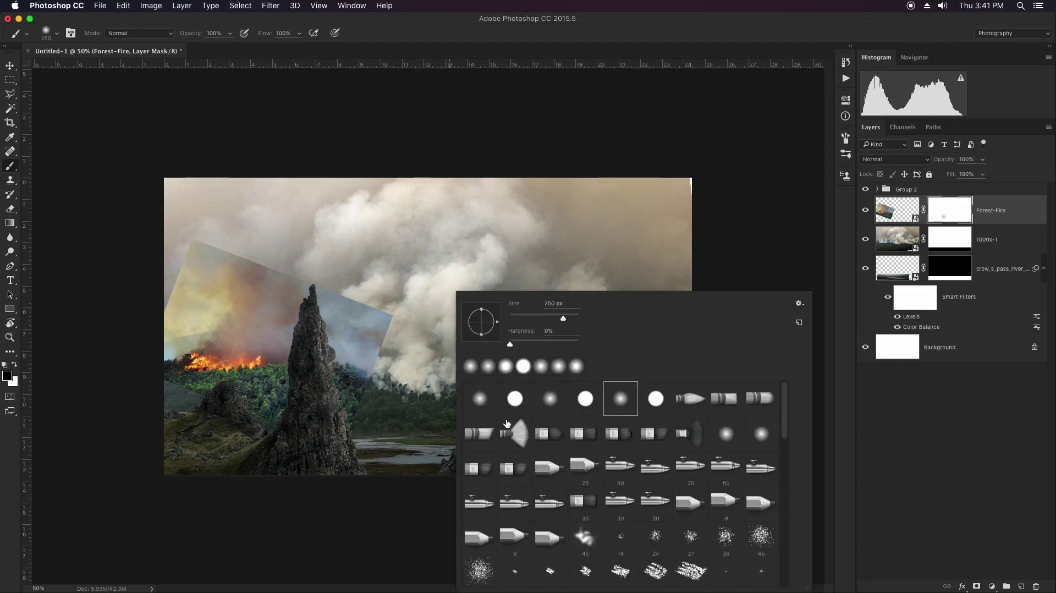
pyautogui.press('Escape')
pyautogui.moveTo(362, 408)
pyautogui.mouseDown()
pyautogui.moveTo(255, 429)
pyautogui.moveTo(157, 389)
pyautogui.mouseUp()
# Step: Hide the pale upper-left and bluish patches, then softly fade the fire over the small rock at 30%
pyautogui.press('[')
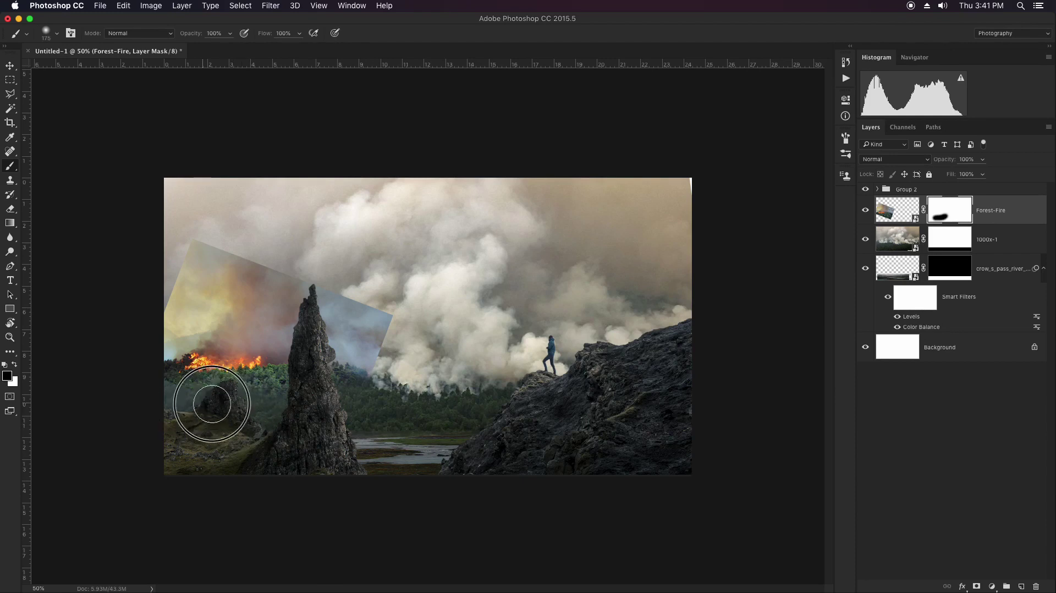
pyautogui.press('[')
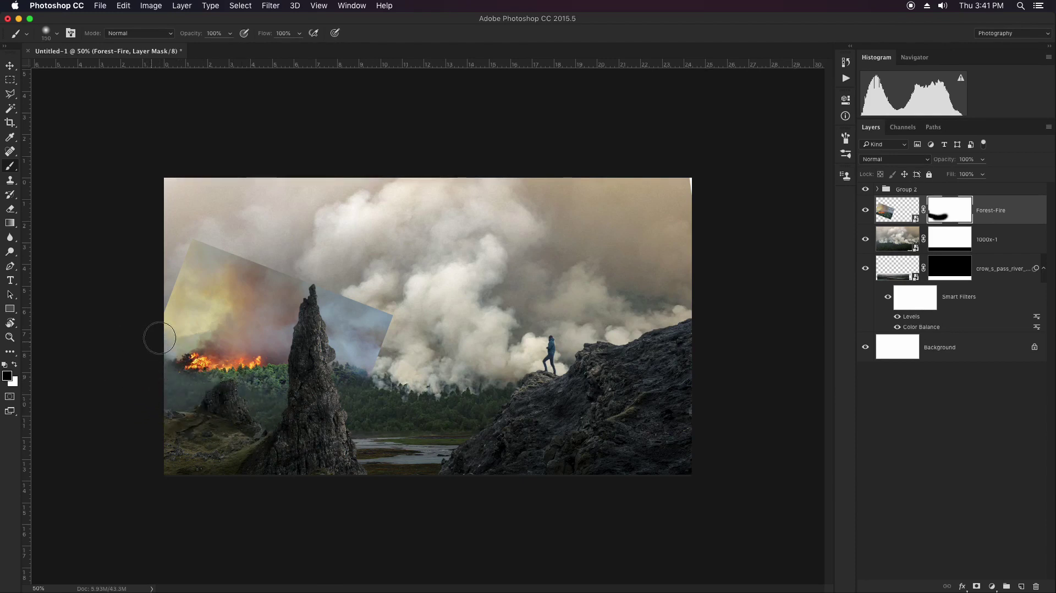
pyautogui.press(']')
pyautogui.press(']')
pyautogui.press(']')
pyautogui.moveTo(247, 254); pyautogui.dragTo(376, 344)
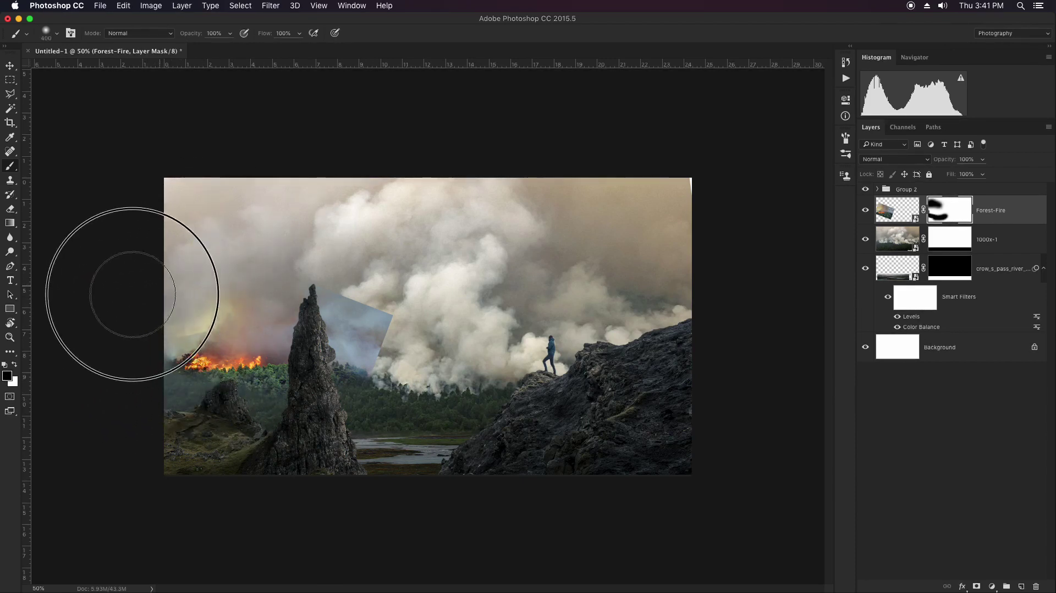
pyautogui.press('[')
pyautogui.press('[')
pyautogui.press('3')
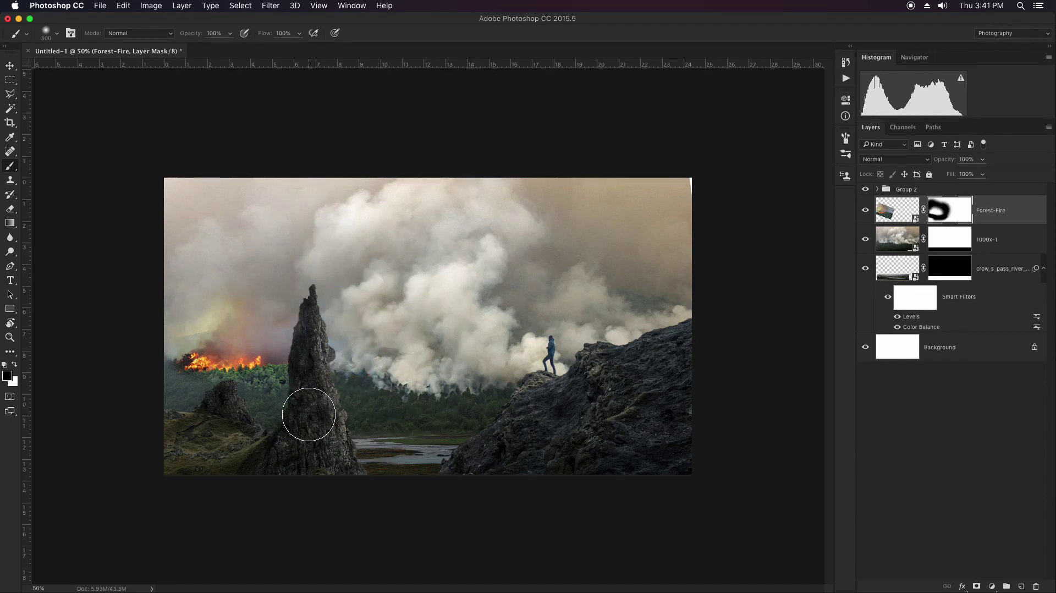
pyautogui.moveTo(312, 399); pyautogui.dragTo(218, 405)
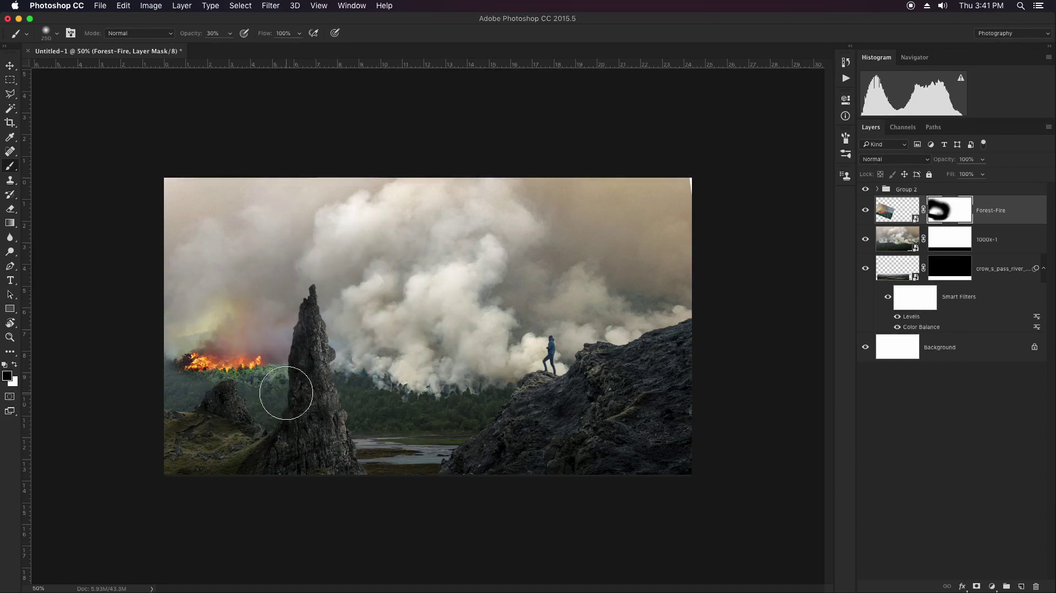
# Step: Tilt the fire photo about 4.7° and shift it slightly lower and right
pyautogui.press('v')
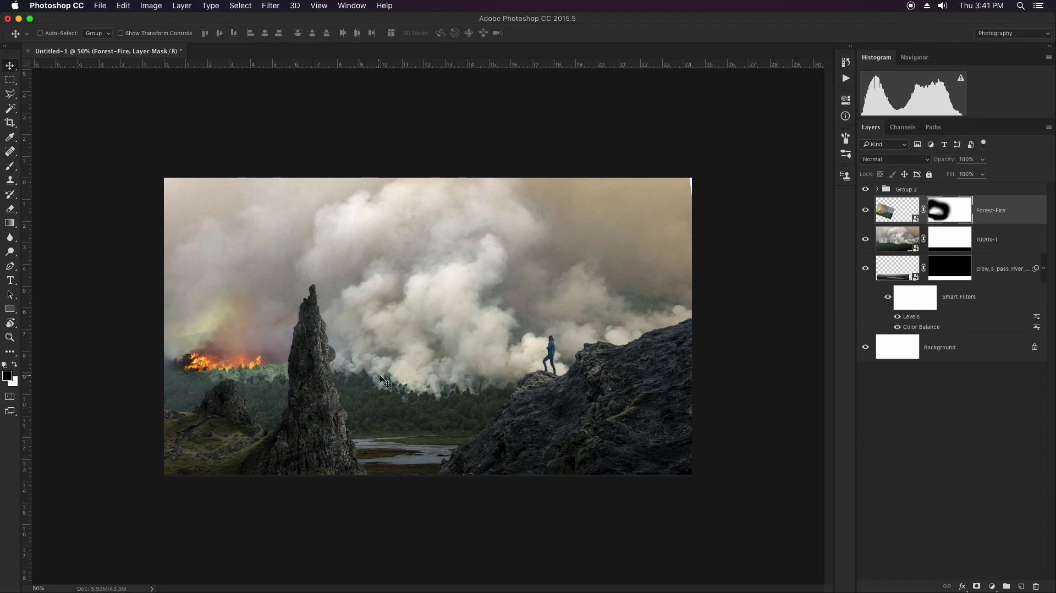
pyautogui.hotkey('ctrl', 't')
pyautogui.moveTo(447, 355); pyautogui.dragTo(448, 370)
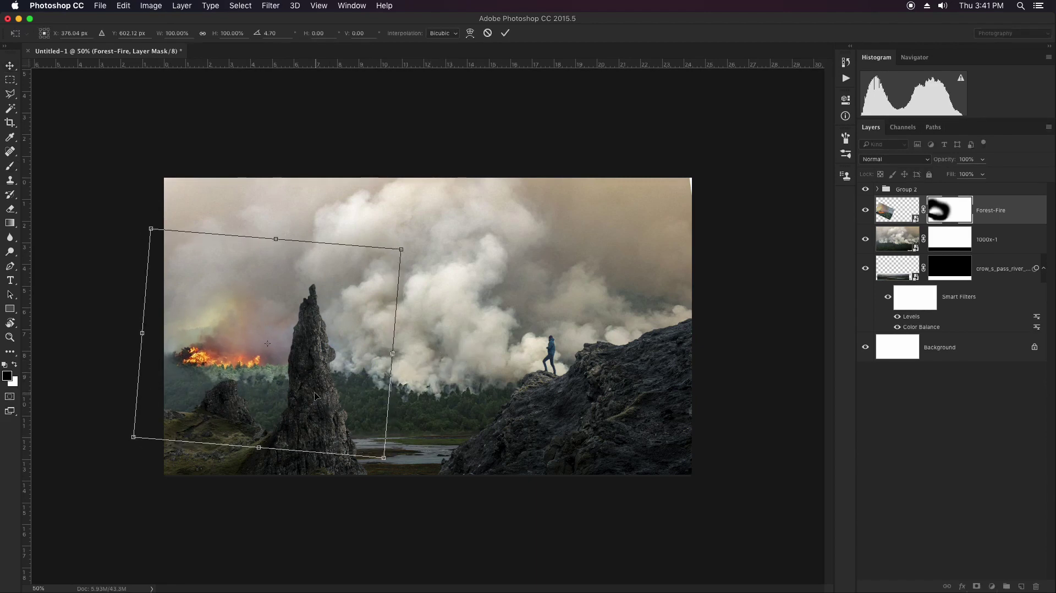
pyautogui.moveTo(328, 401); pyautogui.dragTo(340, 409)
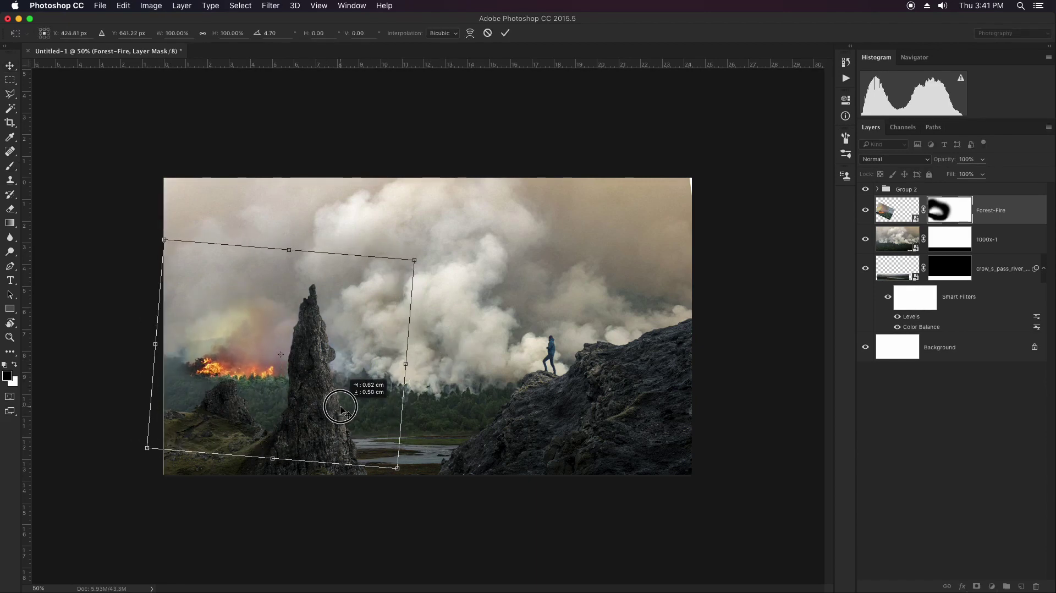
pyautogui.press('Return')
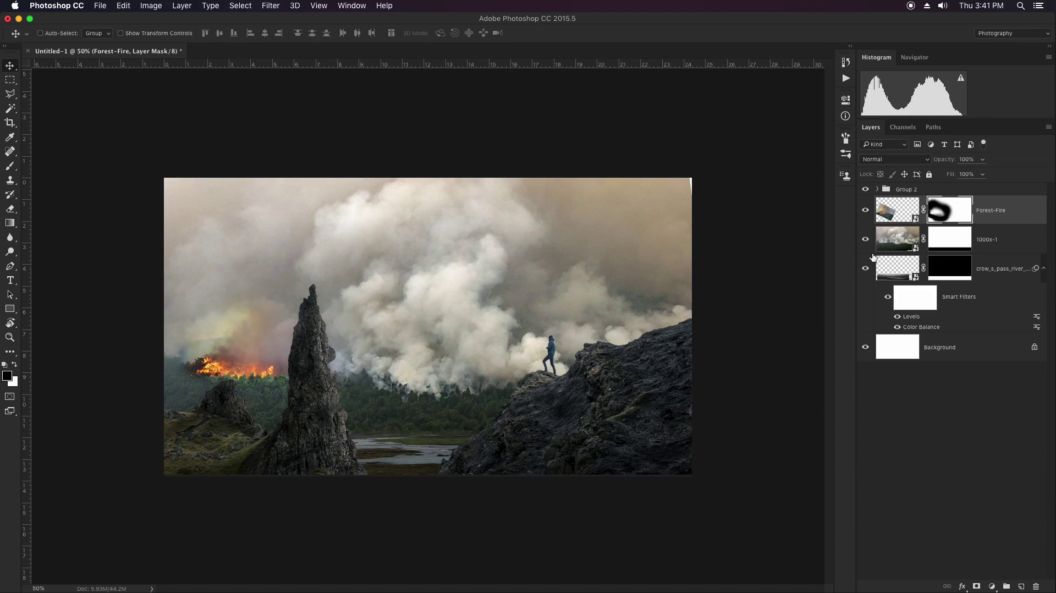
# Step: Apply a 1.1-pixel Gaussian Blur smart filter to the Forest-Fire image
pyautogui.click(903, 215)
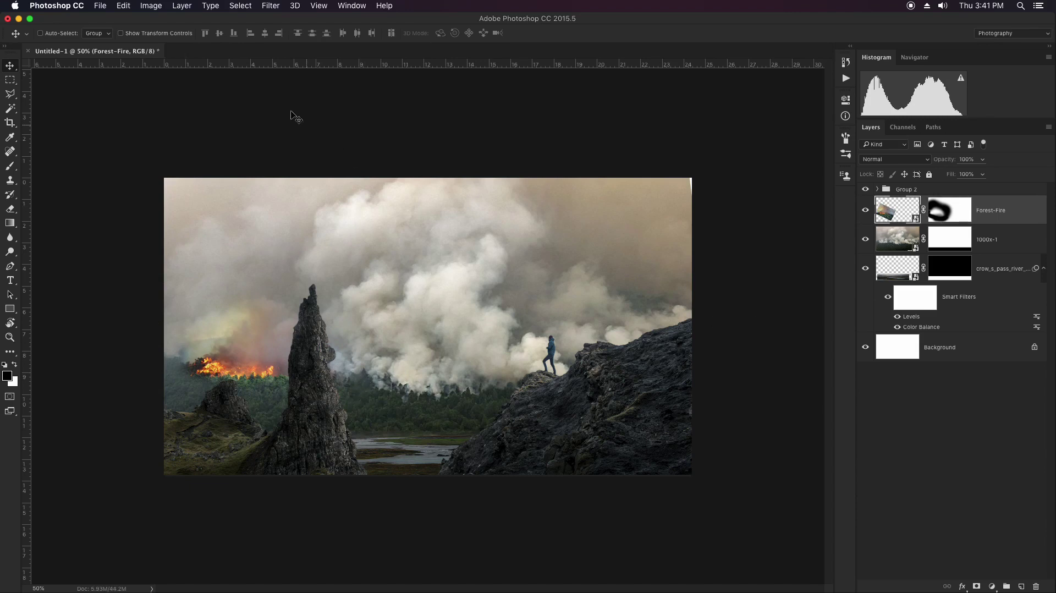
pyautogui.click(277, 7)
pyautogui.moveTo(276, 136)
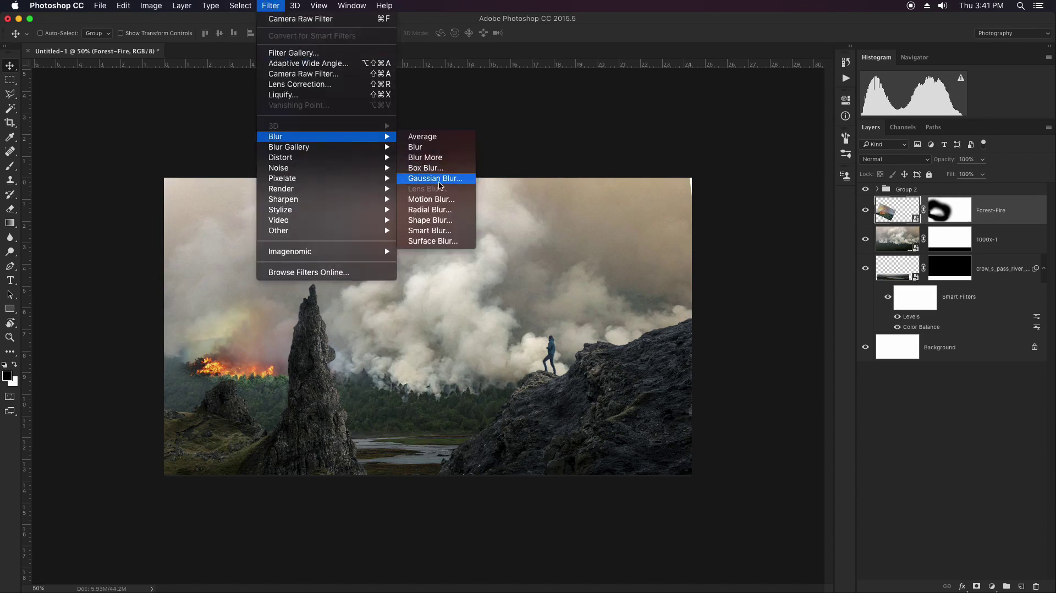
pyautogui.press('Return')
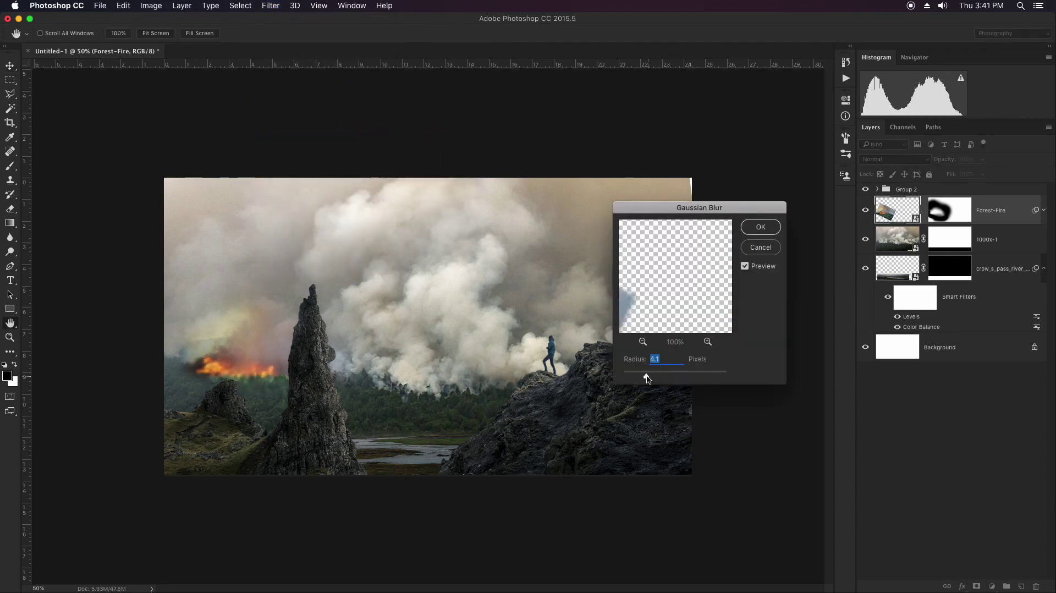
pyautogui.moveTo(635, 378); pyautogui.dragTo(630, 379)
pyautogui.click(761, 228)
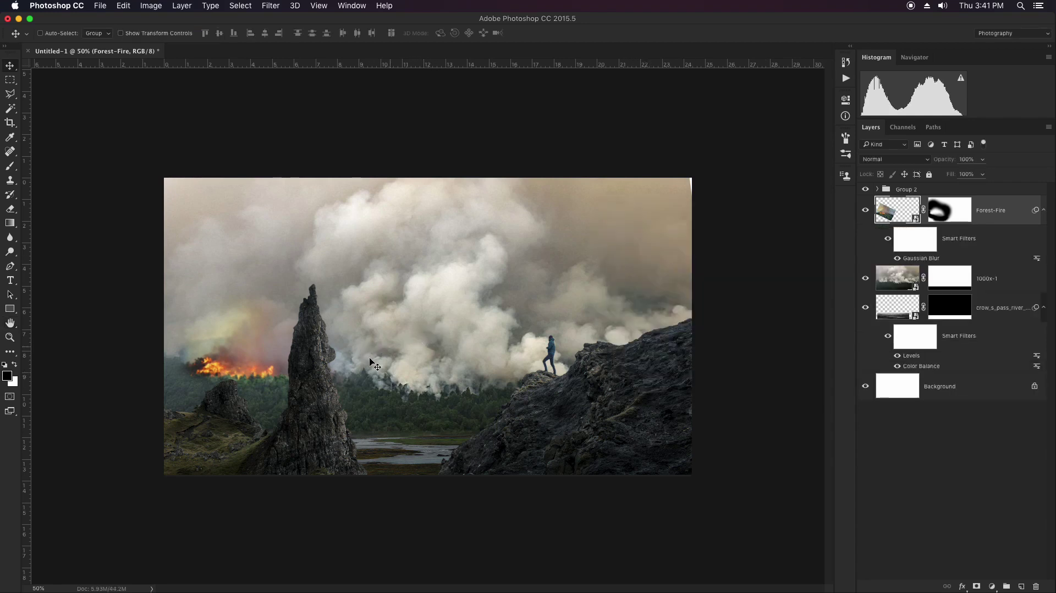
# Step: Place a second Forest-Fire photo, flip it horizontally, shift it right, and add a white mask
pyautogui.moveTo(272, 381); pyautogui.dragTo(525, 343)
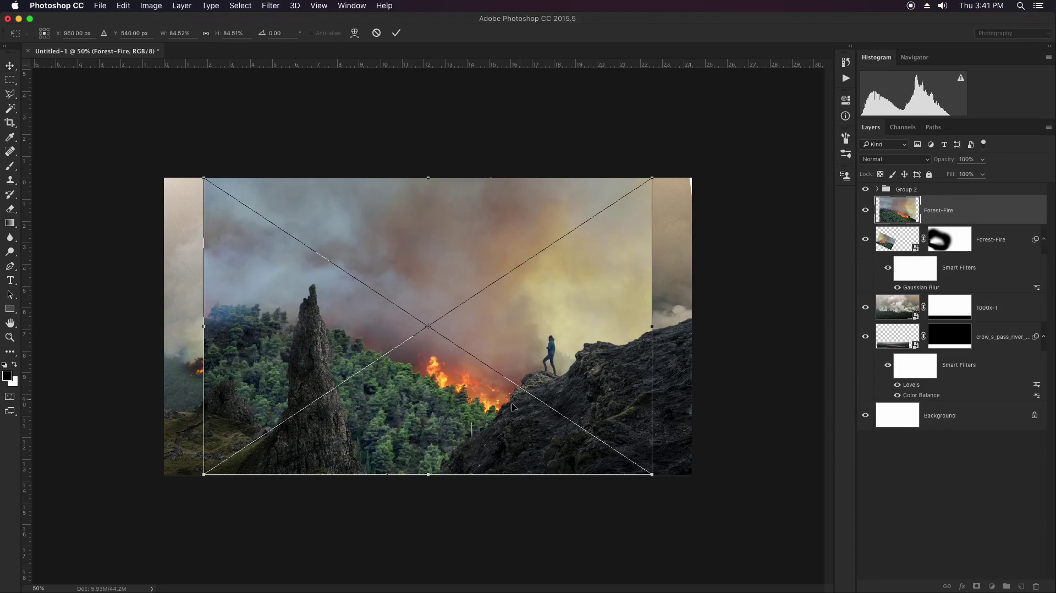
pyautogui.moveTo(512, 408); pyautogui.dragTo(634, 360)
pyautogui.rightClick(606, 311)
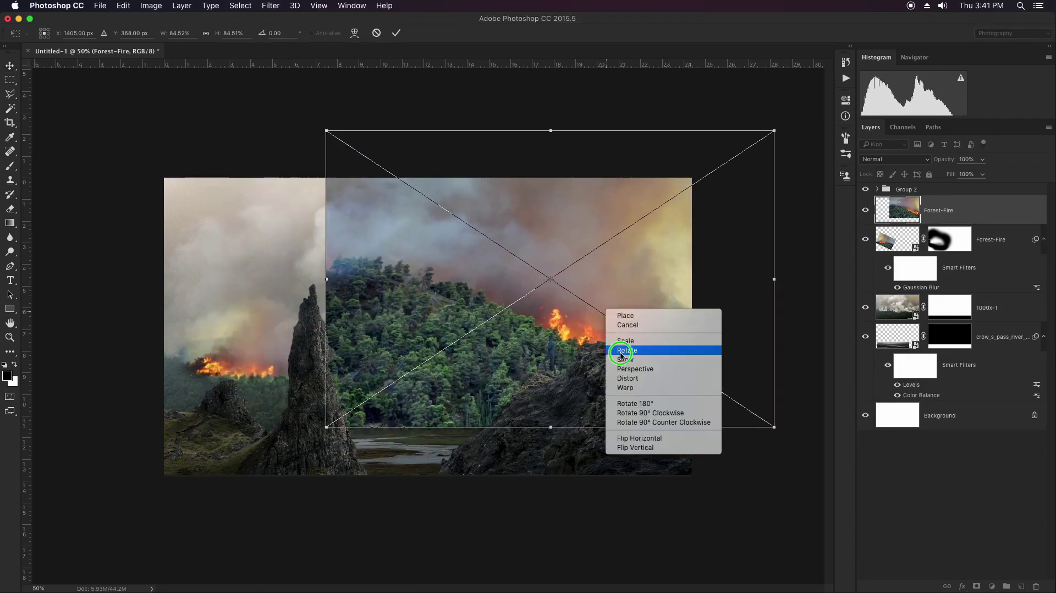
pyautogui.click(639, 437)
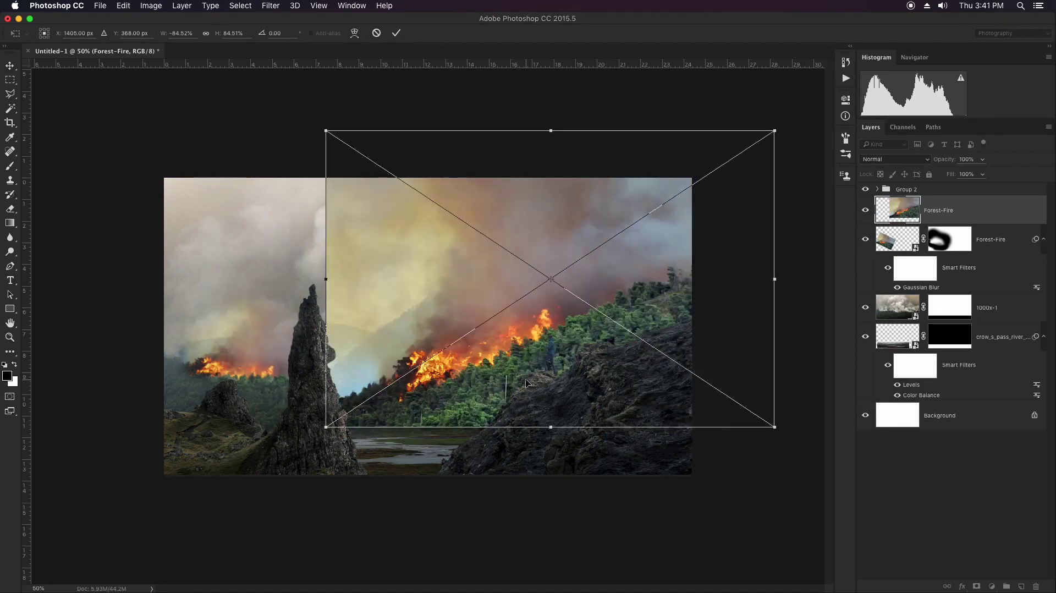
pyautogui.moveTo(526, 383); pyautogui.dragTo(635, 380)
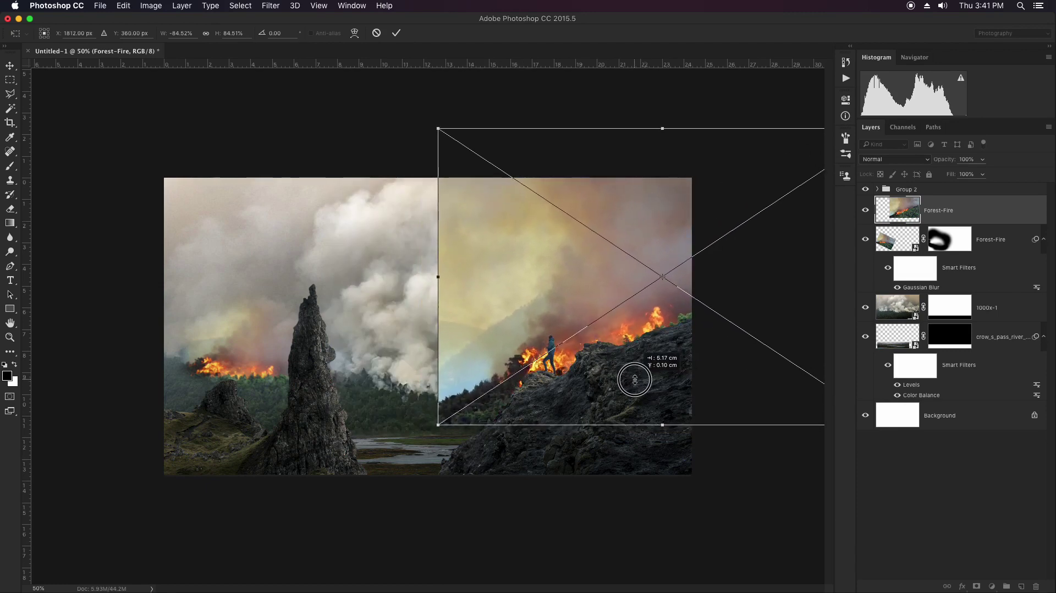
pyautogui.press('Return')
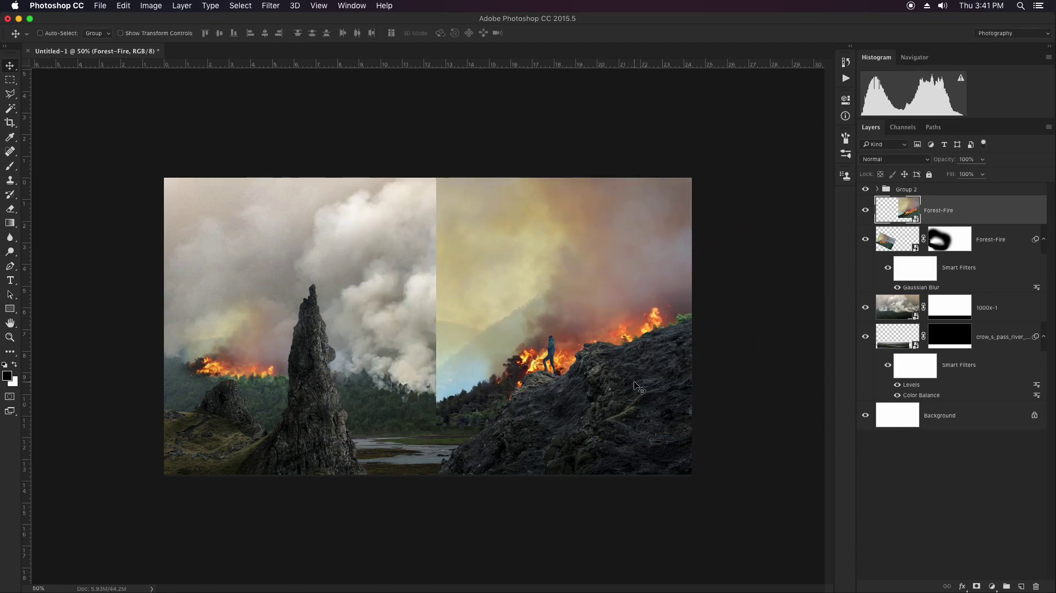
pyautogui.click(977, 586)
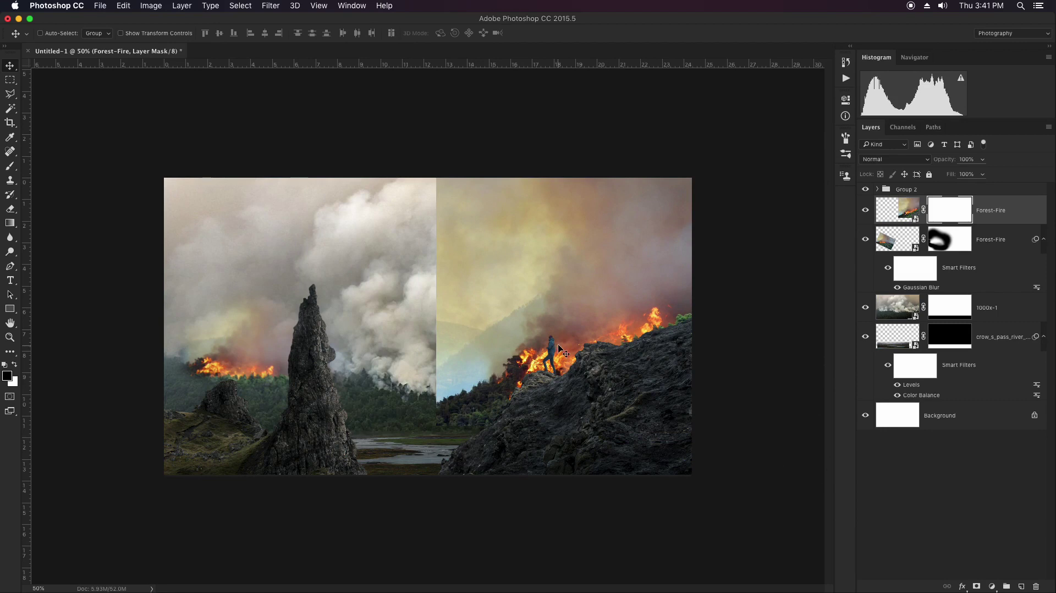
# Step: Paint the new fire mask to hide its upper centre, the area left of the hiker, and the top-right haze
pyautogui.press('b')
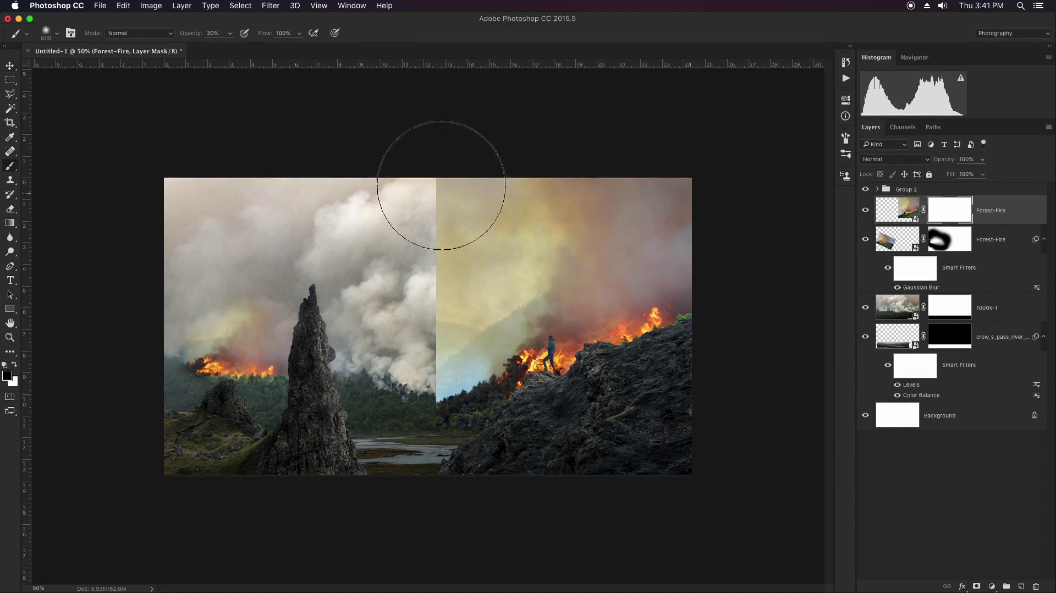
pyautogui.press(']')
pyautogui.press('0')
pyautogui.moveTo(434, 237)
pyautogui.mouseDown()
pyautogui.moveTo(406, 298)
pyautogui.moveTo(405, 373)
pyautogui.mouseUp()
pyautogui.press(']')
pyautogui.press(']')
pyautogui.press(']')
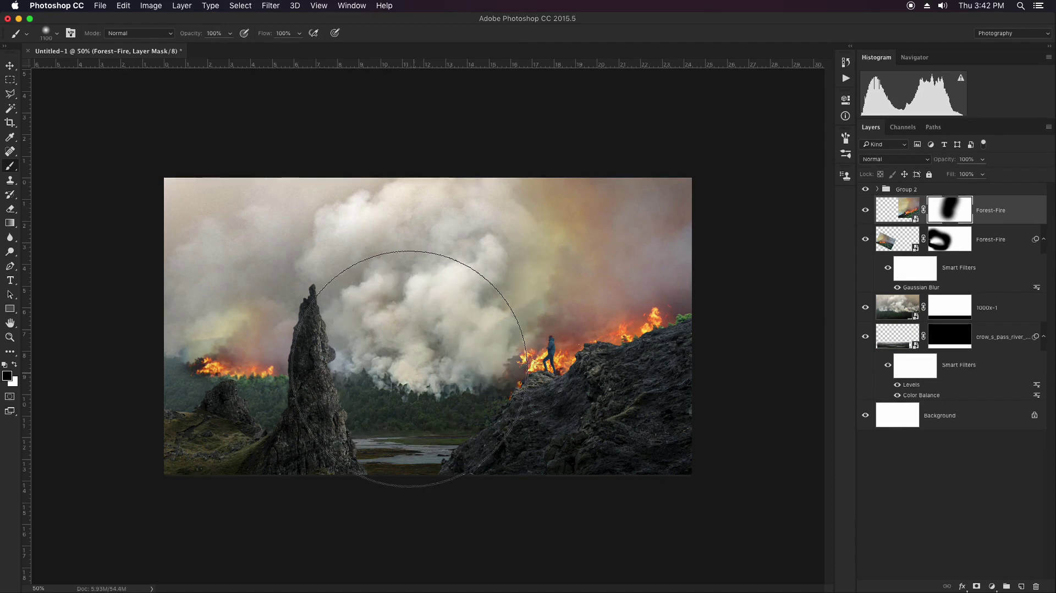
pyautogui.press('[')
pyautogui.press('[')
pyautogui.press('[')
pyautogui.press('[')
pyautogui.press('[')
pyautogui.press('[')
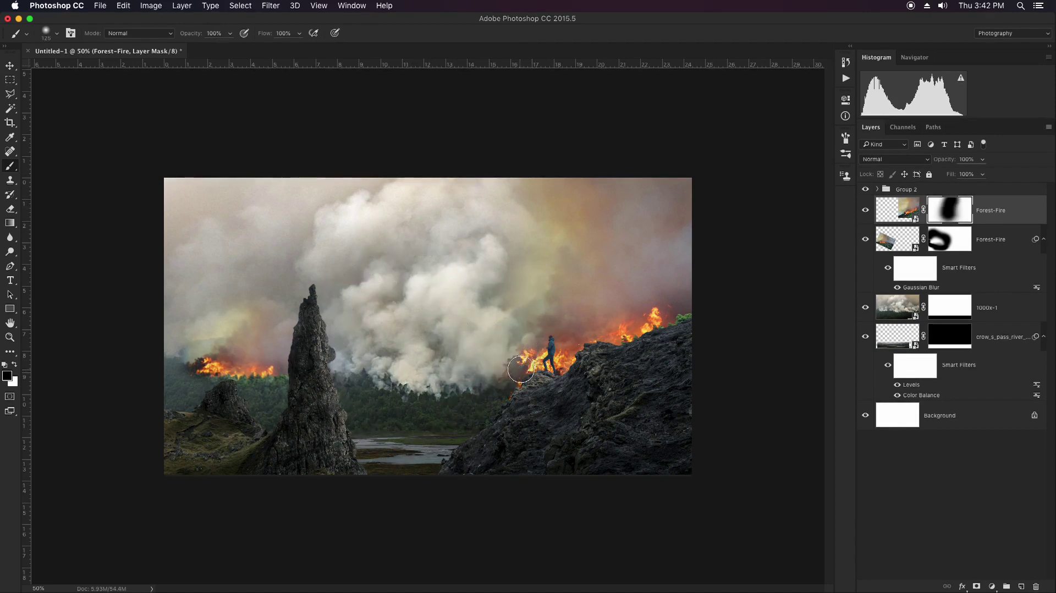
pyautogui.moveTo(521, 369); pyautogui.dragTo(523, 365)
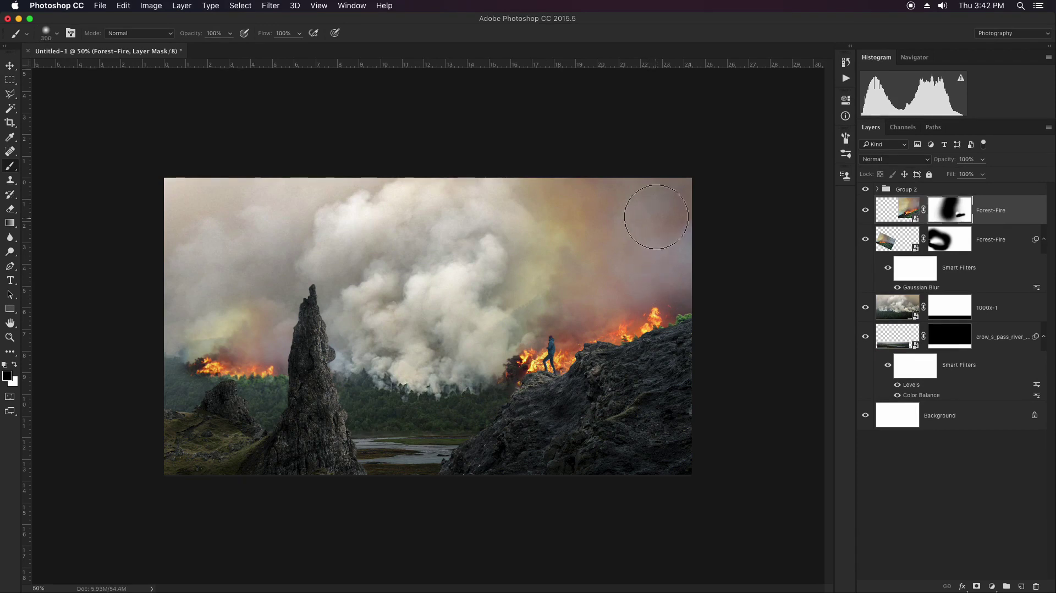
pyautogui.press(']')
pyautogui.press(']')
pyautogui.press(']')
pyautogui.moveTo(625, 177)
pyautogui.mouseDown()
pyautogui.moveTo(637, 229)
pyautogui.moveTo(547, 250)
pyautogui.mouseUp()
pyautogui.press('3')
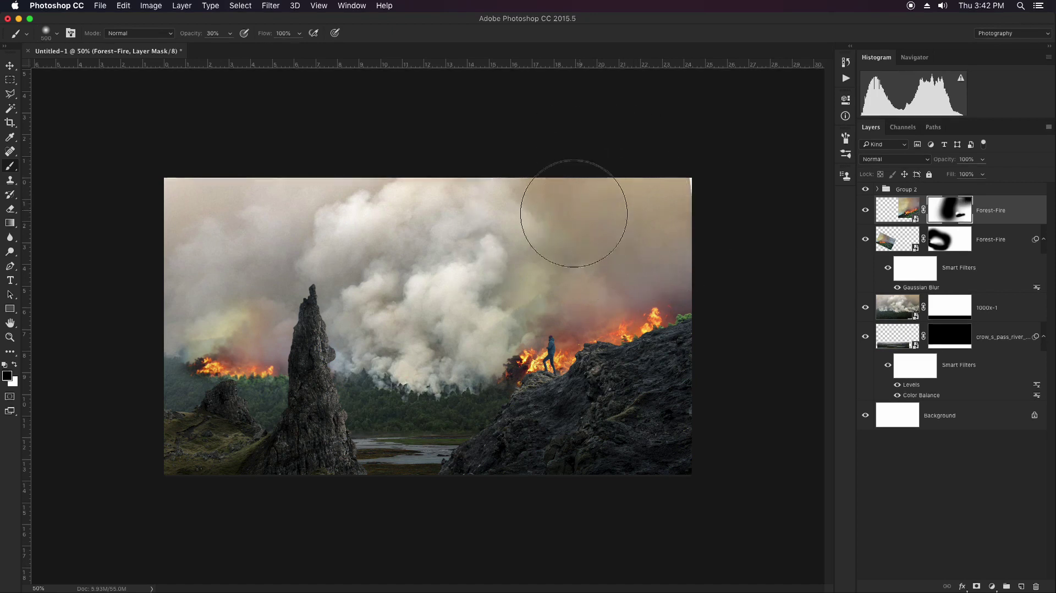
pyautogui.press(']')
pyautogui.press(']')
pyautogui.press(']')
# Step: Reapply Gaussian Blur to the second fire layer's image
pyautogui.press('v')
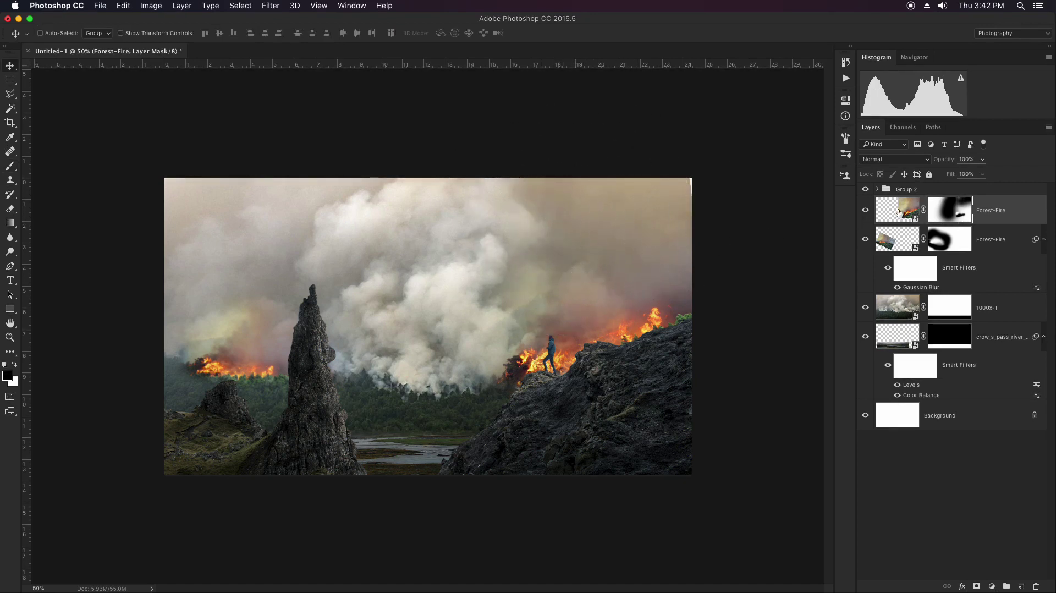
pyautogui.click(900, 213)
pyautogui.click(271, 6)
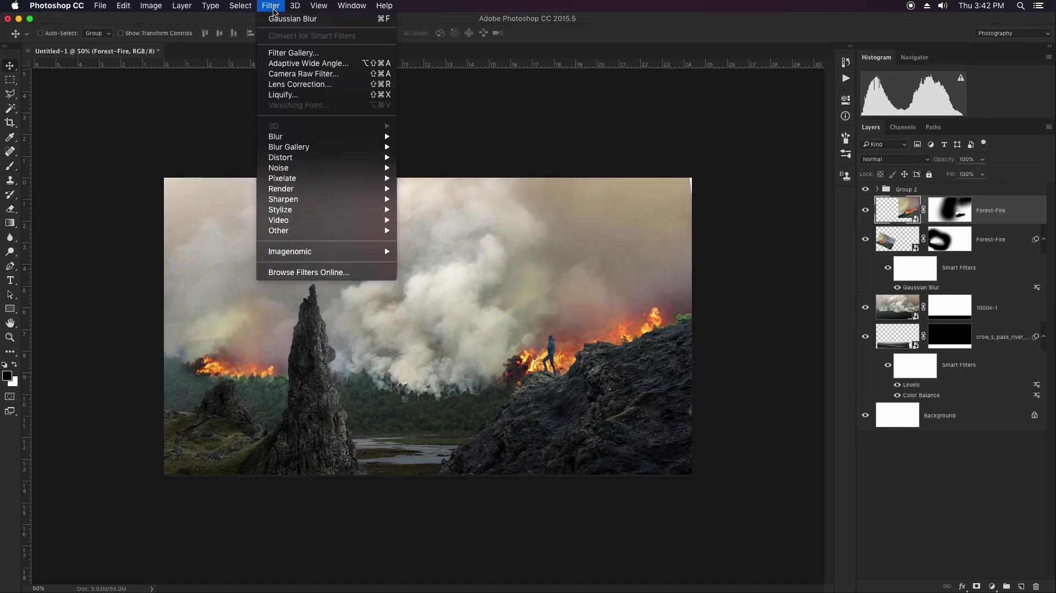
pyautogui.click(300, 17)
pyautogui.click(762, 238)
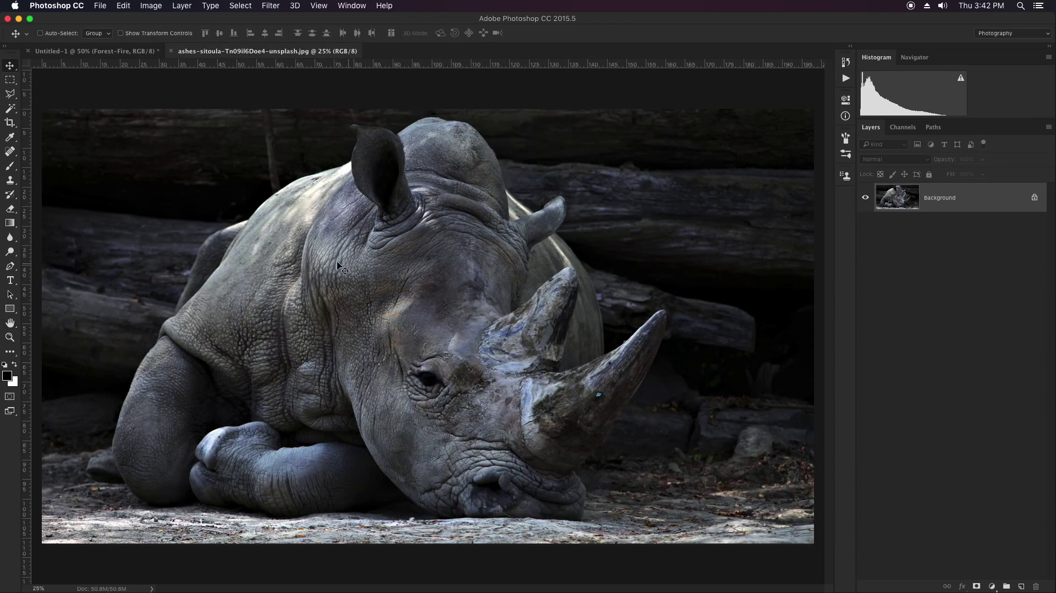
# Step: Trace the pen path along the rhino's back, around the ear and over the top of the head
pyautogui.press('z')
pyautogui.moveTo(247, 217); pyautogui.dragTo(308, 223)
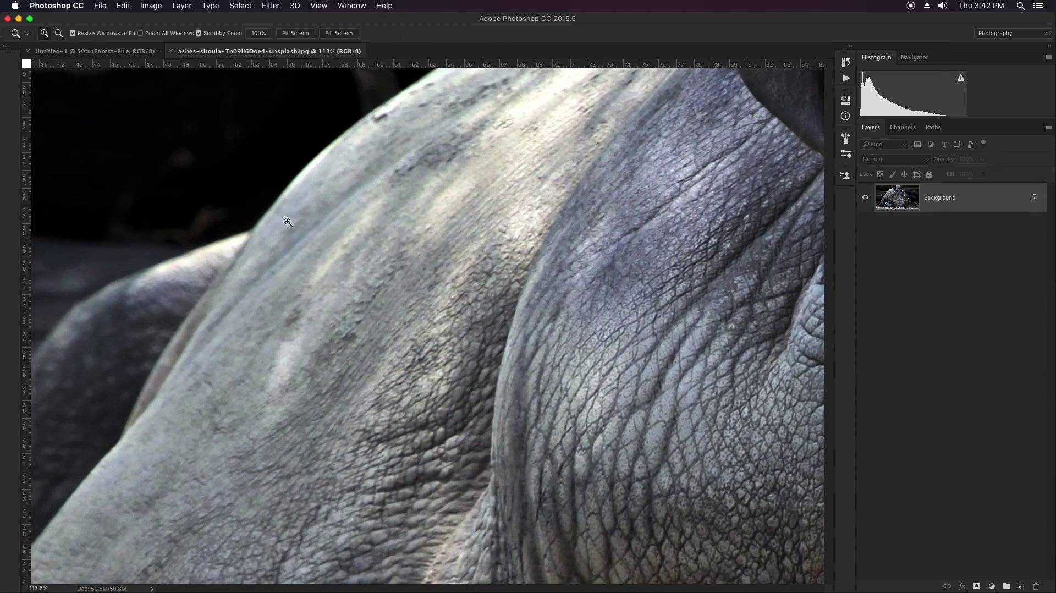
pyautogui.press('p')
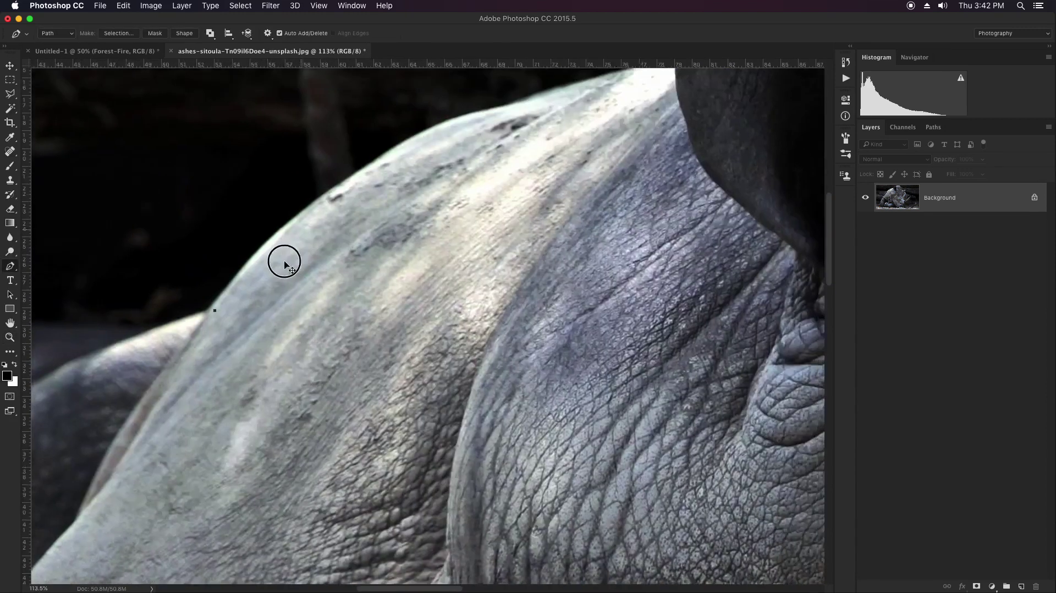
pyautogui.scroll(5, 263, 231)
pyautogui.hscroll(3, 263, 231)
pyautogui.click(281, 259)
pyautogui.moveTo(326, 225); pyautogui.dragTo(282, 266)
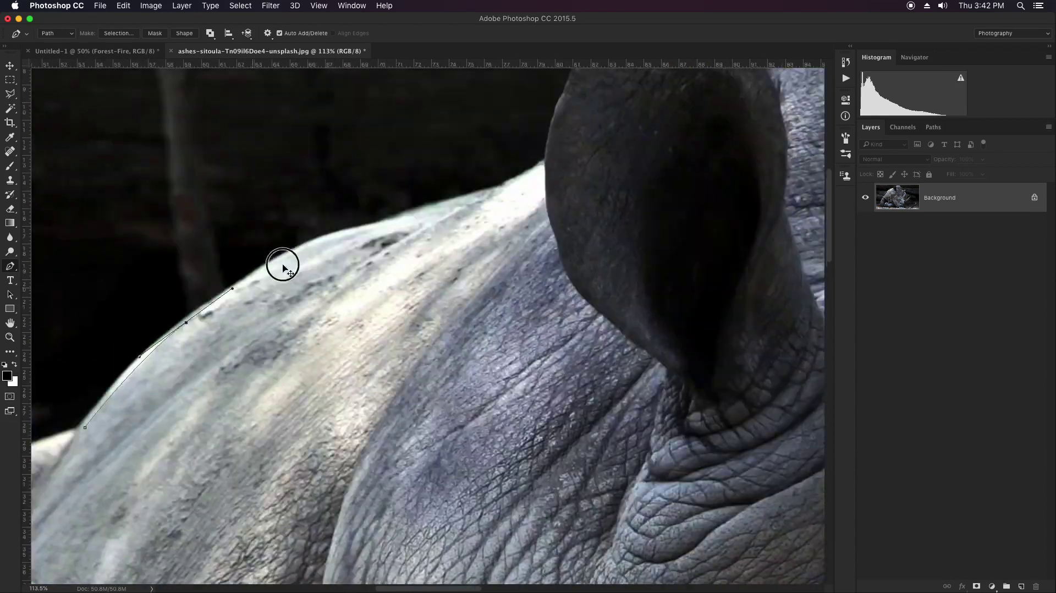
pyautogui.click(259, 290)
pyautogui.moveTo(382, 229); pyautogui.dragTo(405, 247)
pyautogui.click(405, 253)
pyautogui.click(448, 225)
pyautogui.moveTo(469, 184); pyautogui.dragTo(425, 289)
pyautogui.moveTo(413, 280)
pyautogui.mouseDown()
pyautogui.moveTo(423, 264)
pyautogui.moveTo(413, 289)
pyautogui.moveTo(437, 283)
pyautogui.mouseUp()
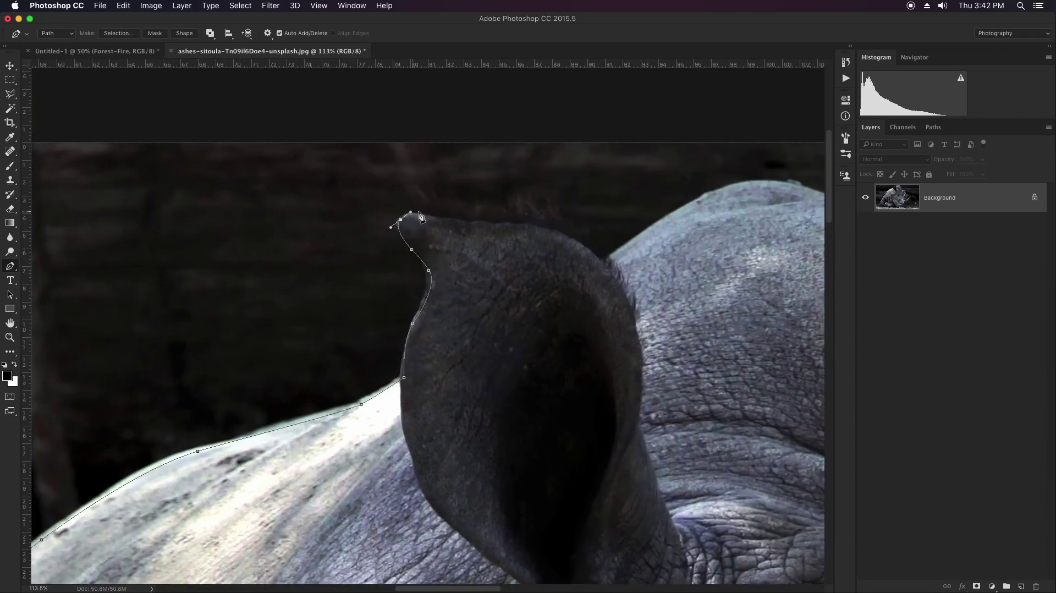
pyautogui.click(607, 264)
pyautogui.moveTo(608, 268); pyautogui.dragTo(443, 332)
pyautogui.click(572, 253)
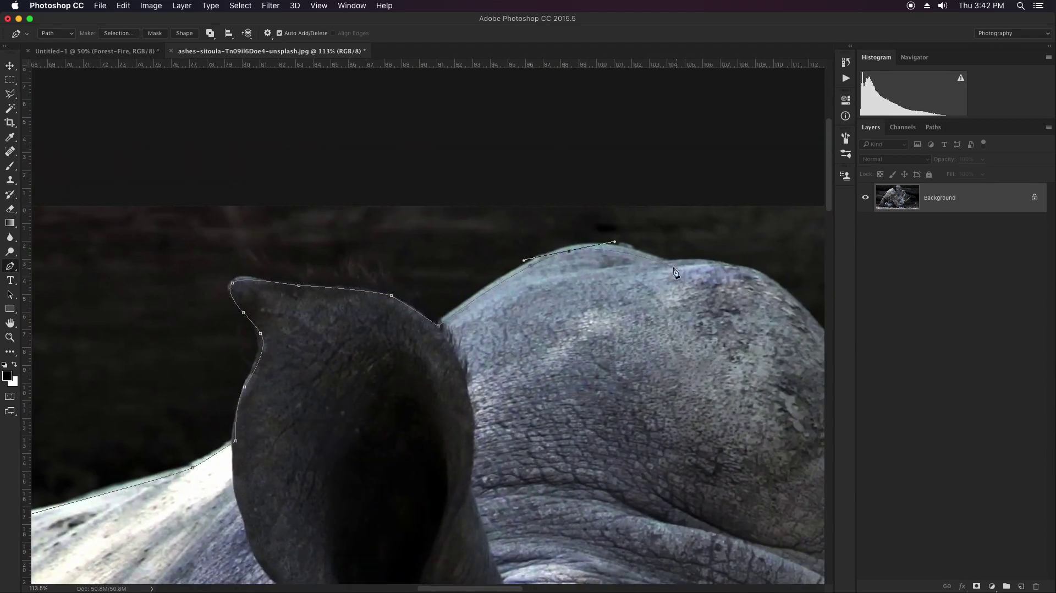
pyautogui.moveTo(573, 253); pyautogui.dragTo(350, 223)
pyautogui.click(451, 235)
# Step: Continue the path down the head's right edge and around the pointed tip
pyautogui.moveTo(651, 364); pyautogui.dragTo(604, 295)
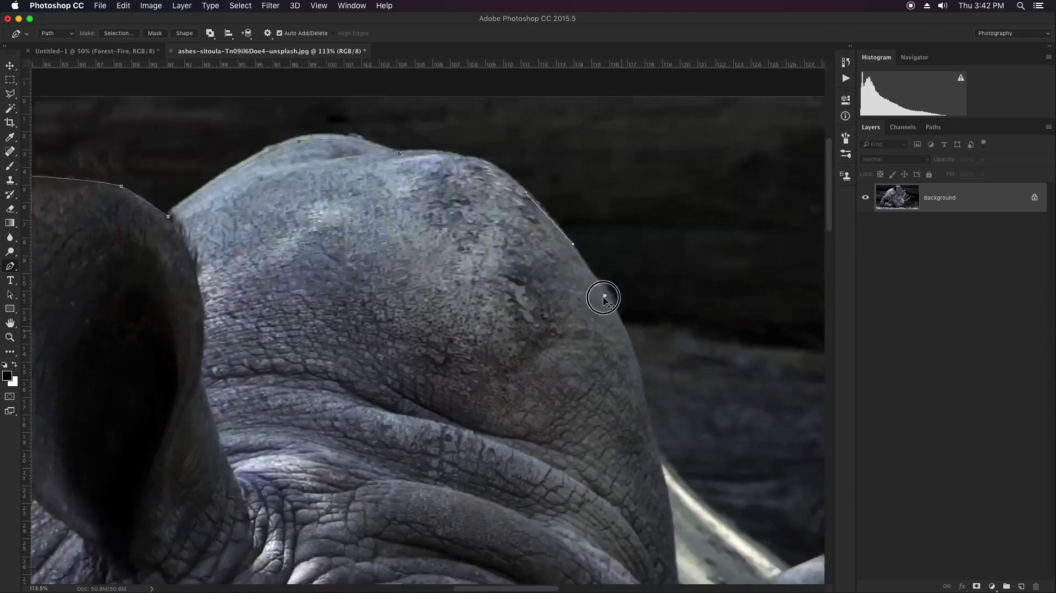
pyautogui.click(564, 231)
pyautogui.moveTo(650, 414); pyautogui.dragTo(568, 247)
pyautogui.click(617, 393)
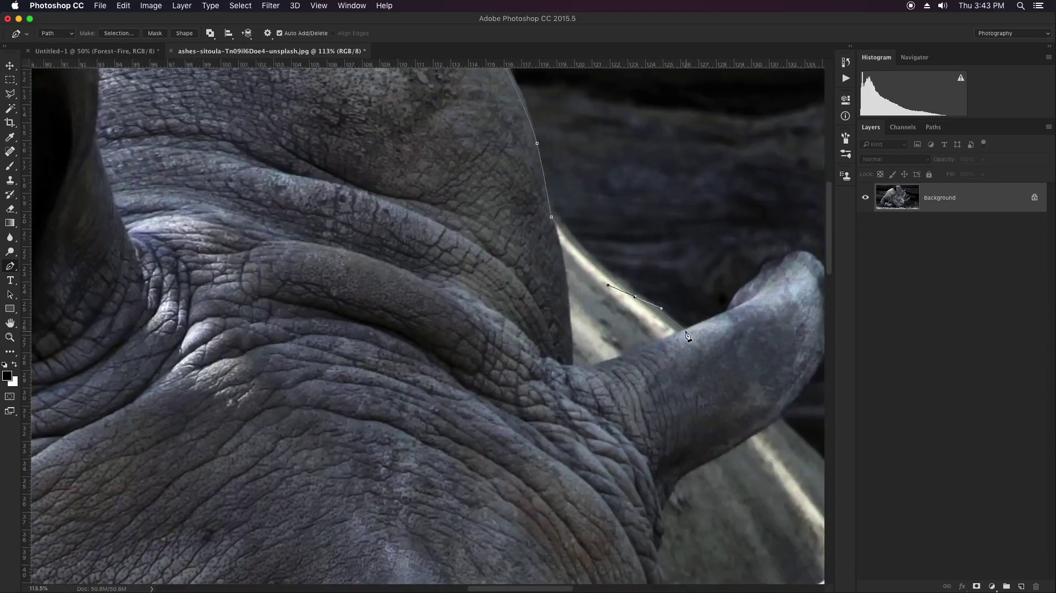
pyautogui.moveTo(762, 292); pyautogui.dragTo(588, 301)
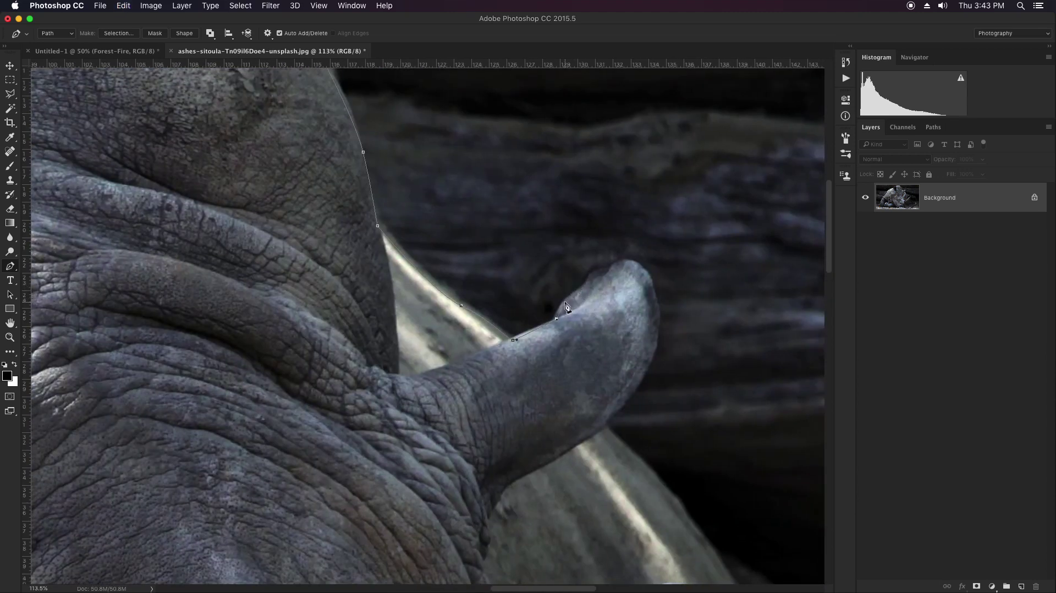
pyautogui.click(638, 380)
pyautogui.click(604, 425)
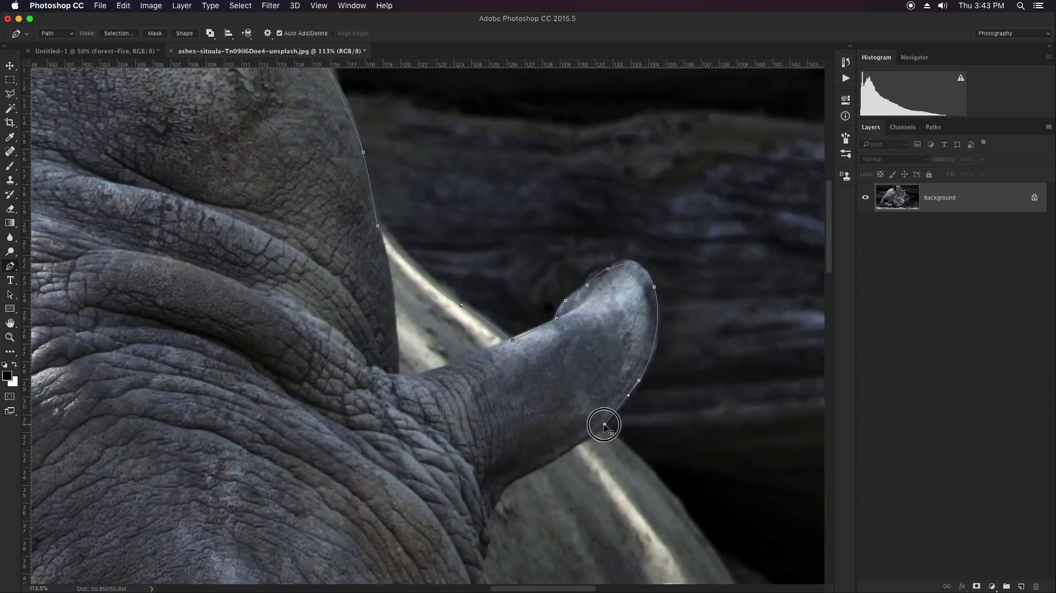
pyautogui.scroll(-5, 605, 420)
pyautogui.click(554, 325)
pyautogui.click(590, 383)
pyautogui.click(624, 441)
pyautogui.scroll(-5, 626, 450)
# Step: Trace the path along the horn, its tip and its underside
pyautogui.click(596, 377)
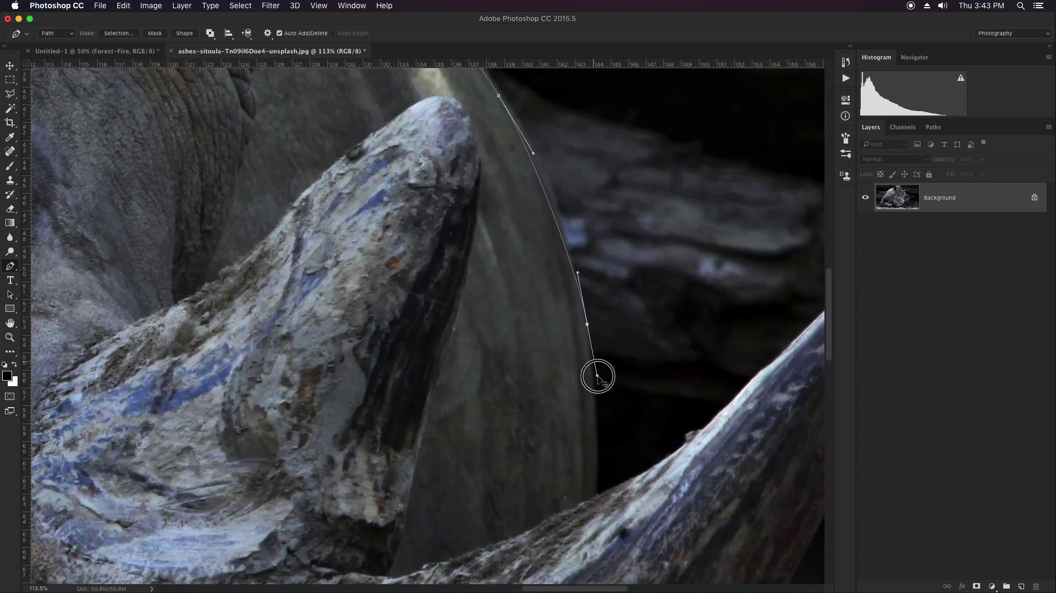
pyautogui.scroll(-2, 596, 378)
pyautogui.moveTo(714, 306)
pyautogui.mouseDown()
pyautogui.moveTo(733, 300)
pyautogui.moveTo(691, 338)
pyautogui.mouseUp()
pyautogui.hscroll(5, 760, 253)
pyautogui.click(641, 293)
pyautogui.scroll(-5, 691, 337)
pyautogui.click(618, 429)
pyautogui.scroll(-5, 618, 430)
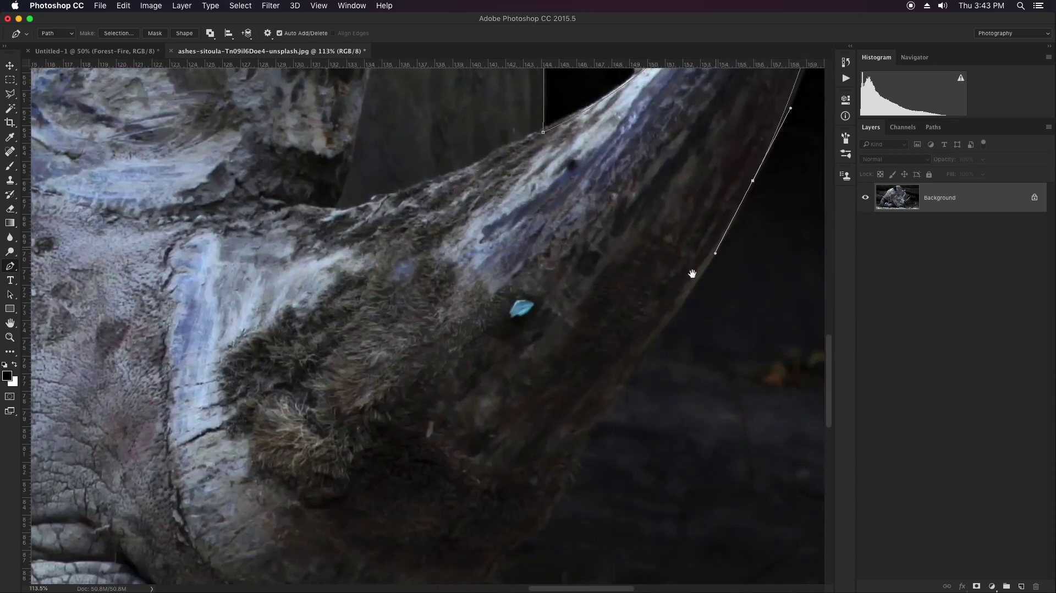
pyautogui.click(627, 372)
pyautogui.click(584, 427)
pyautogui.scroll(-4, 585, 427)
pyautogui.click(598, 361)
pyautogui.scroll(-5, 511, 456)
pyautogui.hscroll(-2, 523, 385)
# Step: Extend the path around the lip and chin and along the rhino's lower edge
pyautogui.click(533, 325)
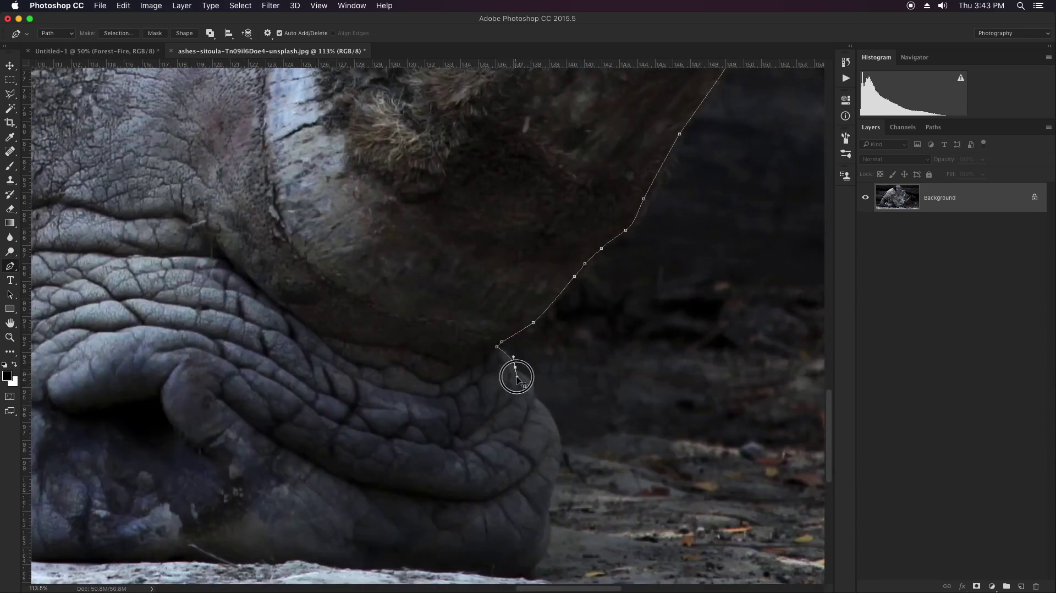
pyautogui.moveTo(561, 449)
pyautogui.mouseDown()
pyautogui.moveTo(560, 482)
pyautogui.moveTo(545, 340)
pyautogui.mouseUp()
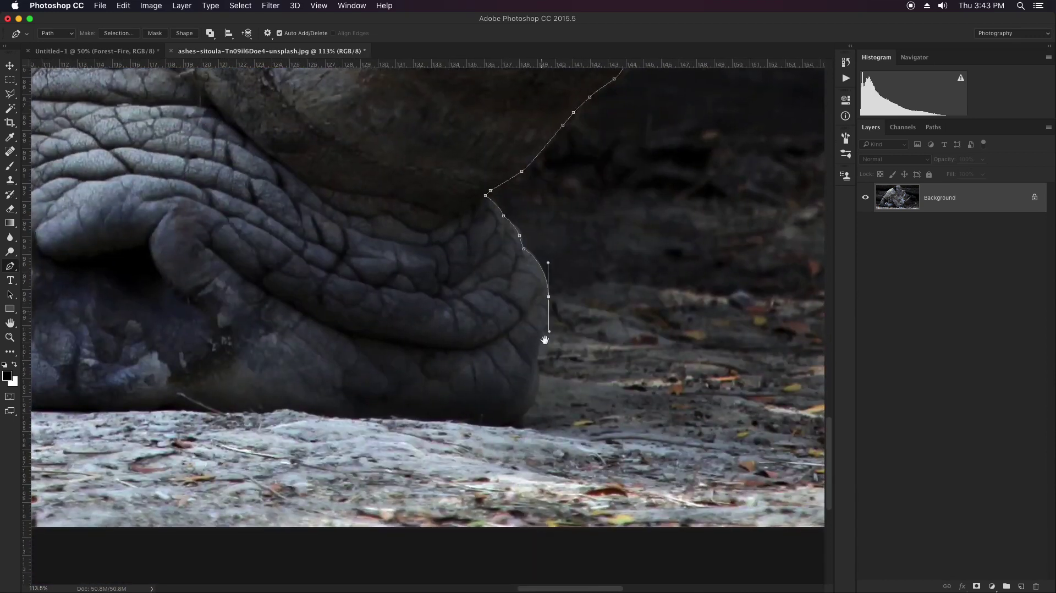
pyautogui.click(534, 413)
pyautogui.hscroll(-5, 420, 372)
pyautogui.scroll(-1, 419, 373)
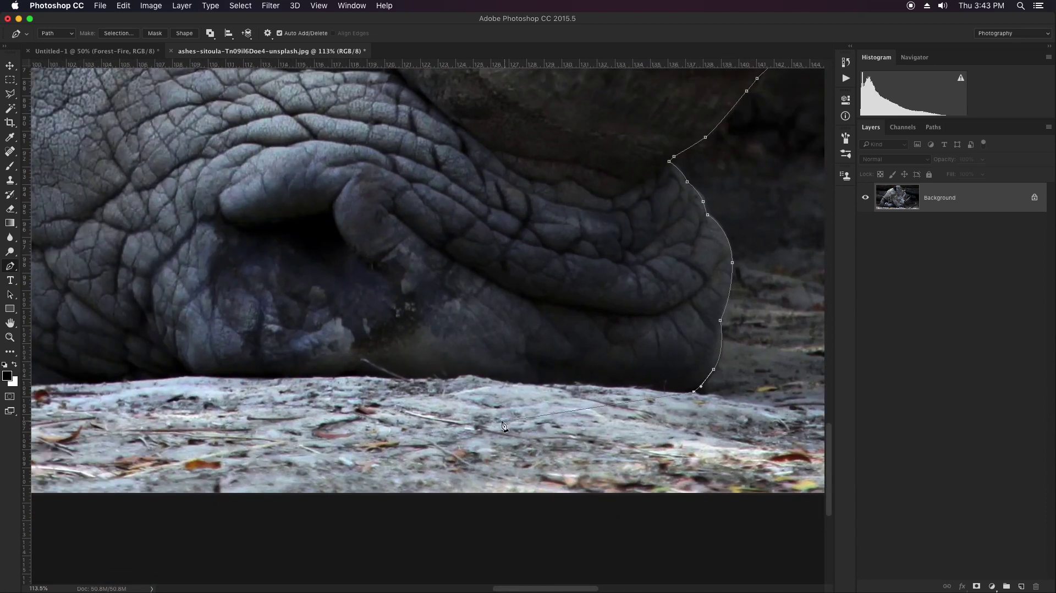
pyautogui.hscroll(-6, 446, 405)
pyautogui.hscroll(-6, 445, 404)
pyautogui.hscroll(-5, 385, 391)
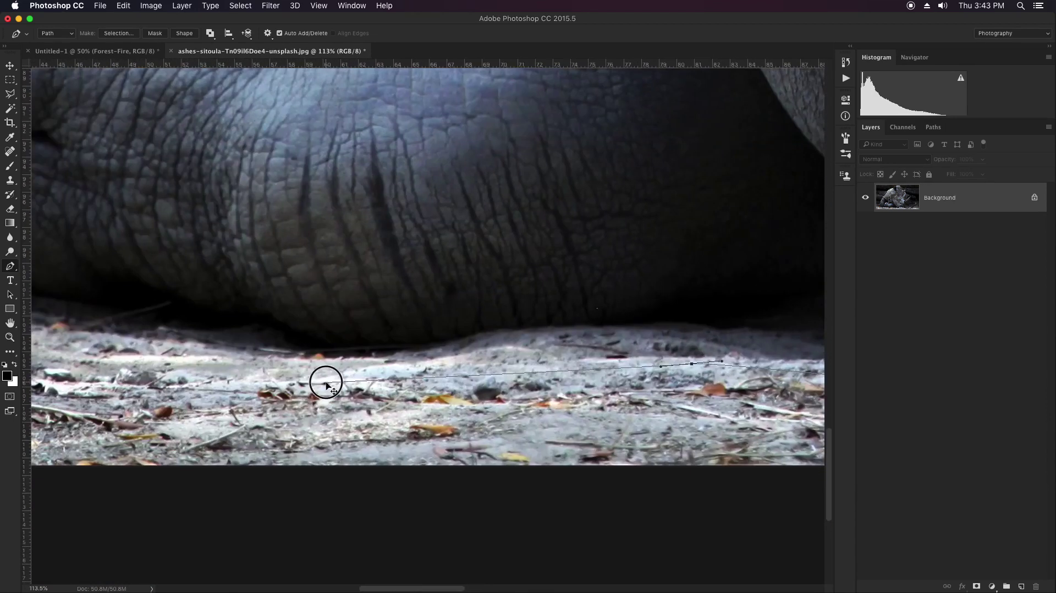
pyautogui.hscroll(-5, 337, 373)
pyautogui.scroll(1, 337, 373)
pyautogui.hscroll(-5, 337, 373)
pyautogui.scroll(1, 449, 402)
pyautogui.scroll(3, 360, 338)
pyautogui.click(372, 385)
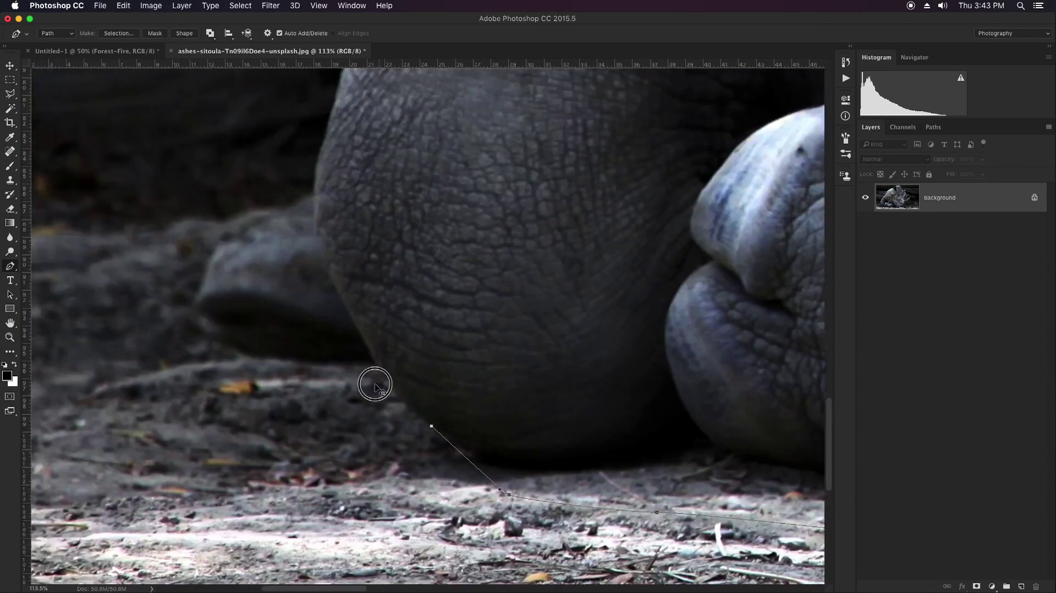
pyautogui.scroll(1, 373, 385)
pyautogui.click(361, 332)
pyautogui.scroll(3, 369, 258)
pyautogui.scroll(-2, 383, 330)
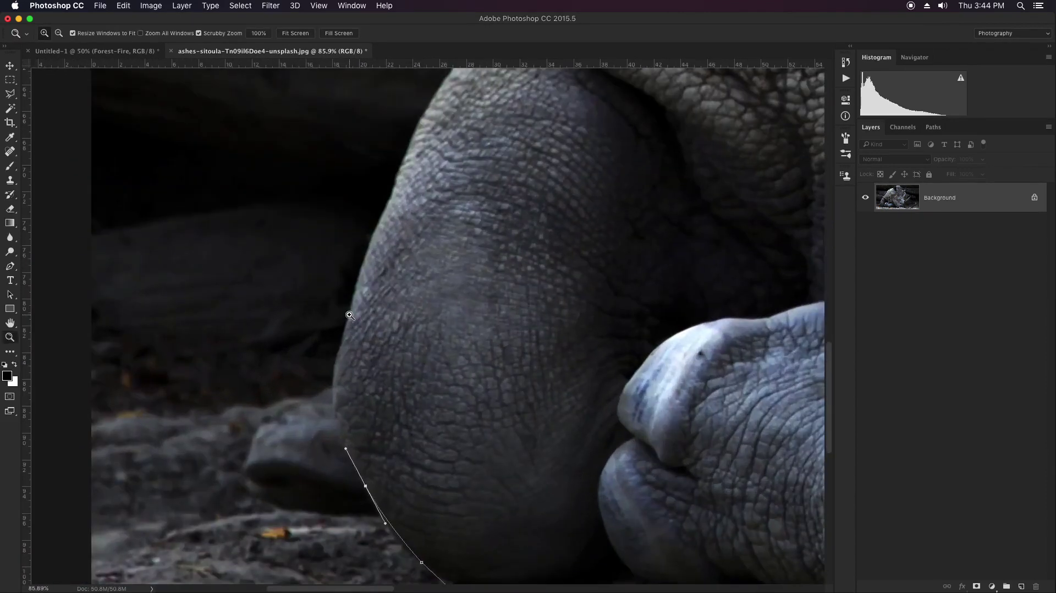
# Step: Follow the leg and back to close the outline, then load the path as a selection
pyautogui.moveTo(348, 322); pyautogui.dragTo(365, 242)
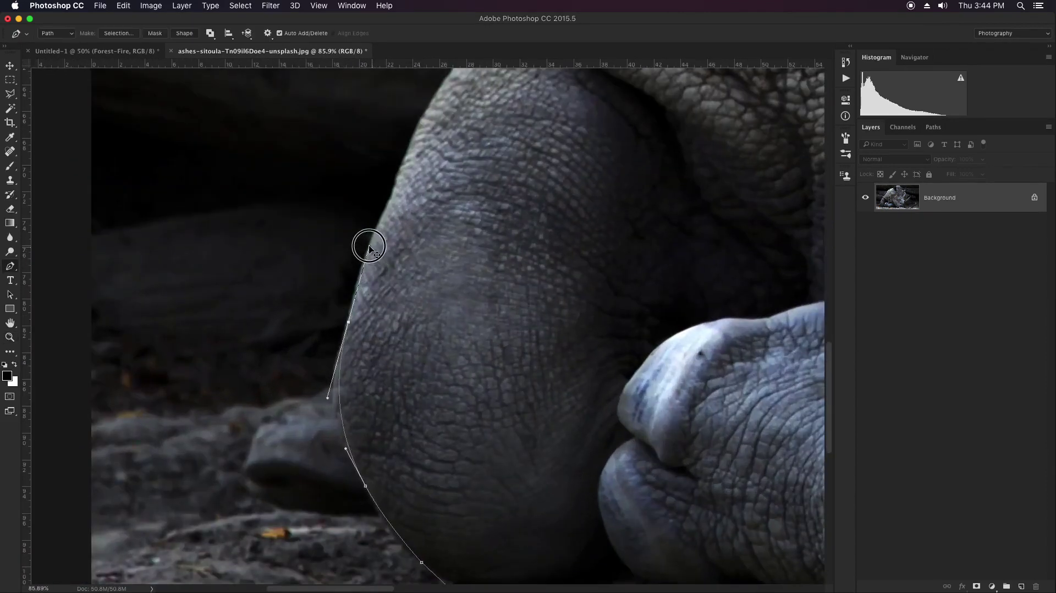
pyautogui.scroll(5, 365, 242)
pyautogui.hscroll(3, 354, 319)
pyautogui.moveTo(354, 304); pyautogui.dragTo(412, 228)
pyautogui.scroll(3, 434, 191)
pyautogui.click(389, 271)
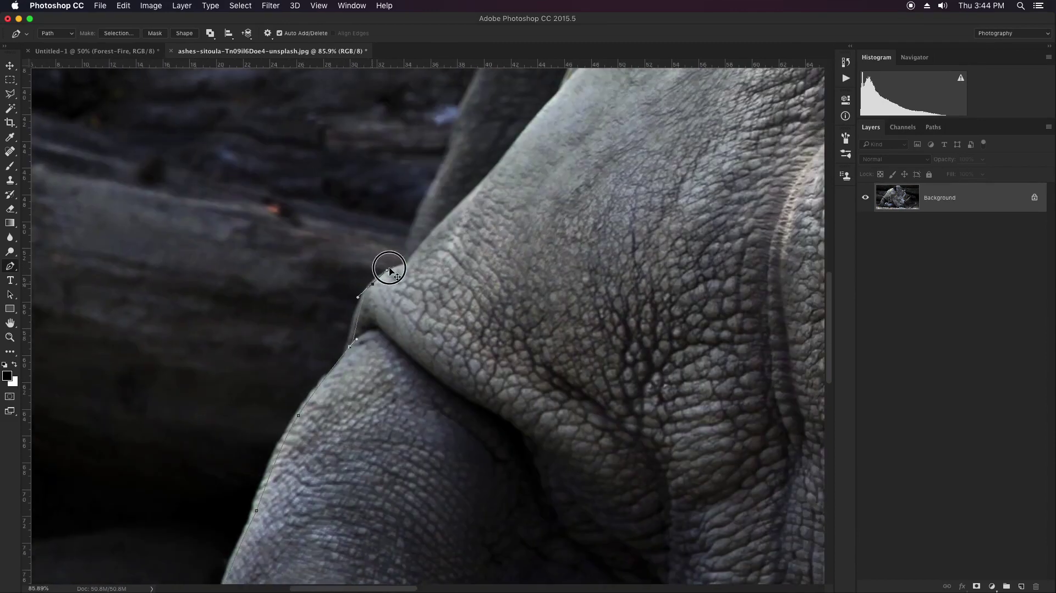
pyautogui.scroll(3, 389, 271)
pyautogui.click(368, 314)
pyautogui.scroll(3, 377, 299)
pyautogui.moveTo(390, 267); pyautogui.dragTo(432, 231)
pyautogui.moveTo(530, 191); pyautogui.dragTo(465, 251)
pyautogui.click(467, 246)
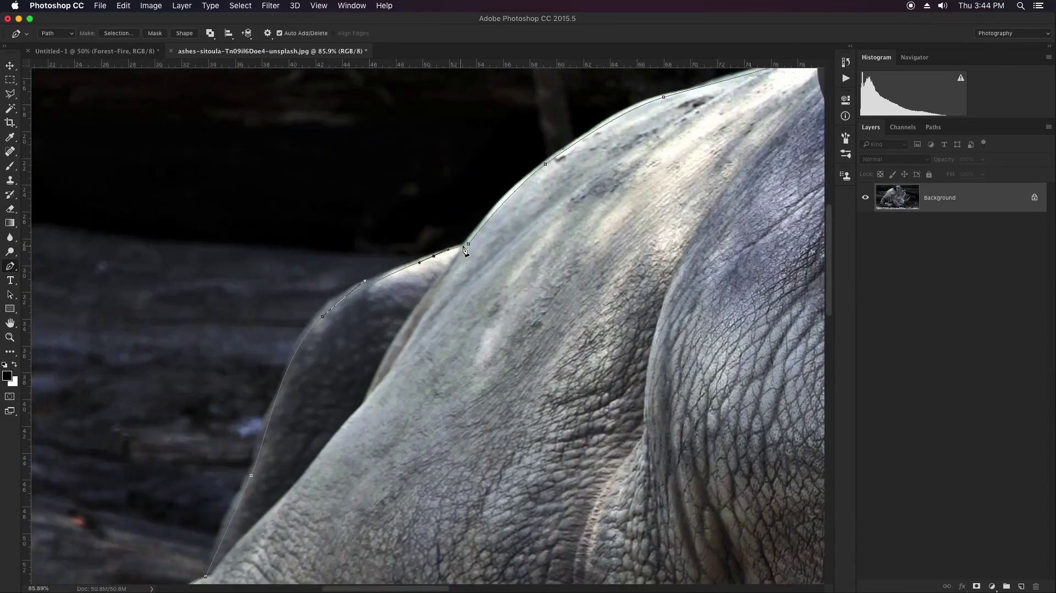
pyautogui.hotkey('ctrl', 'Return')
pyautogui.hotkey('ctrl', '0')
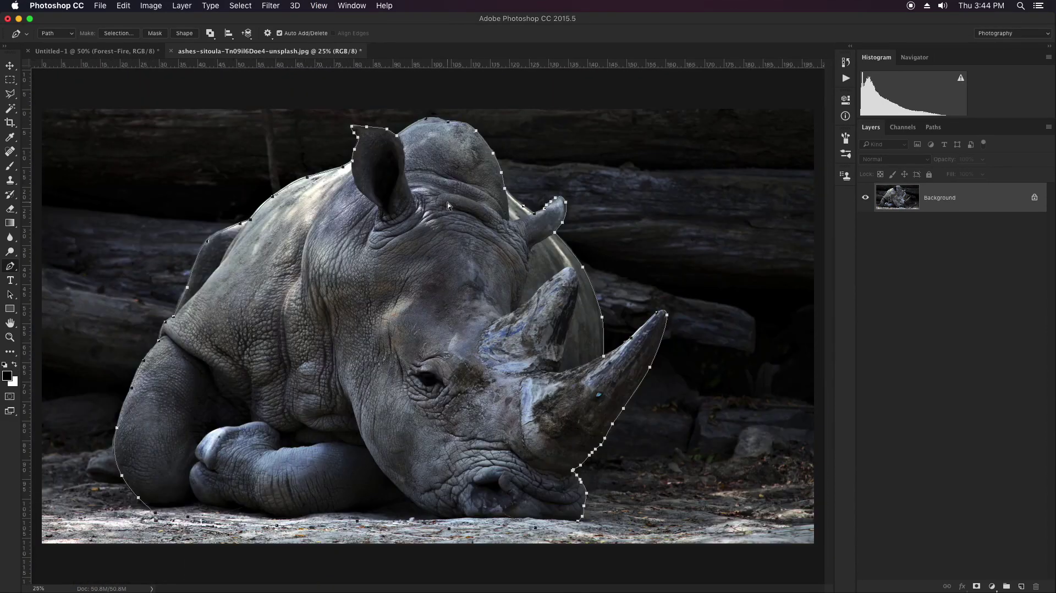
# Step: Feather the rhino selection 0.5 px, copy it to a new layer, and hide the background
pyautogui.hotkey('shift', 'F6')
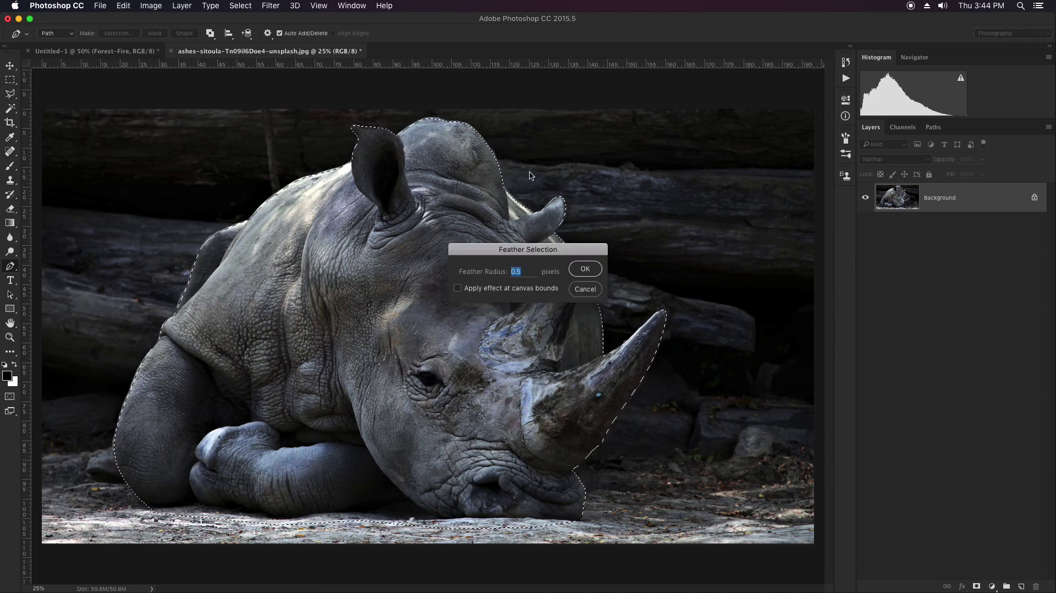
pyautogui.press('Return')
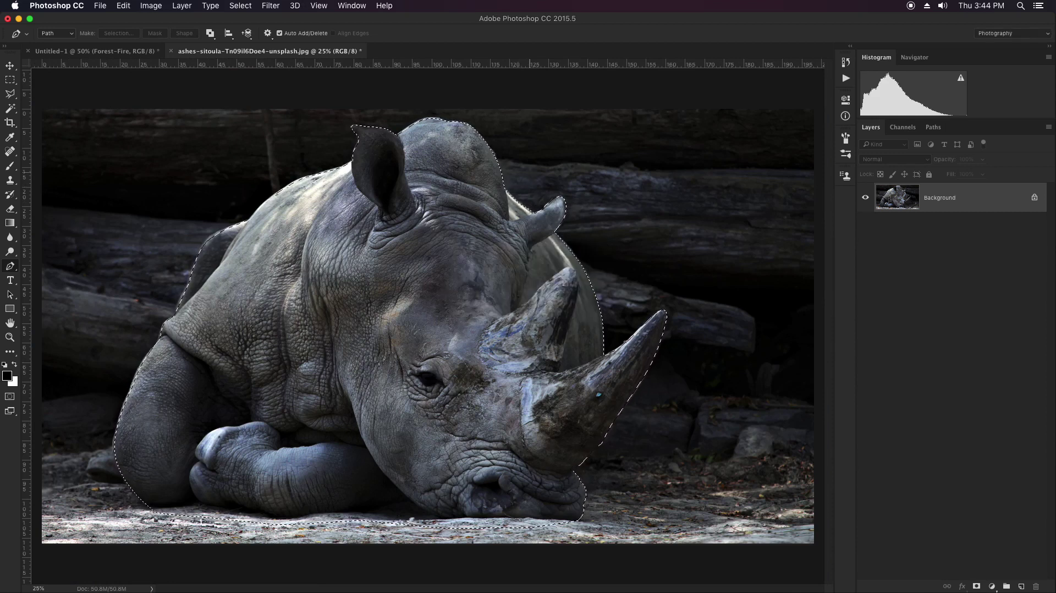
pyautogui.hotkey('ctrl', 'j')
pyautogui.click(865, 226)
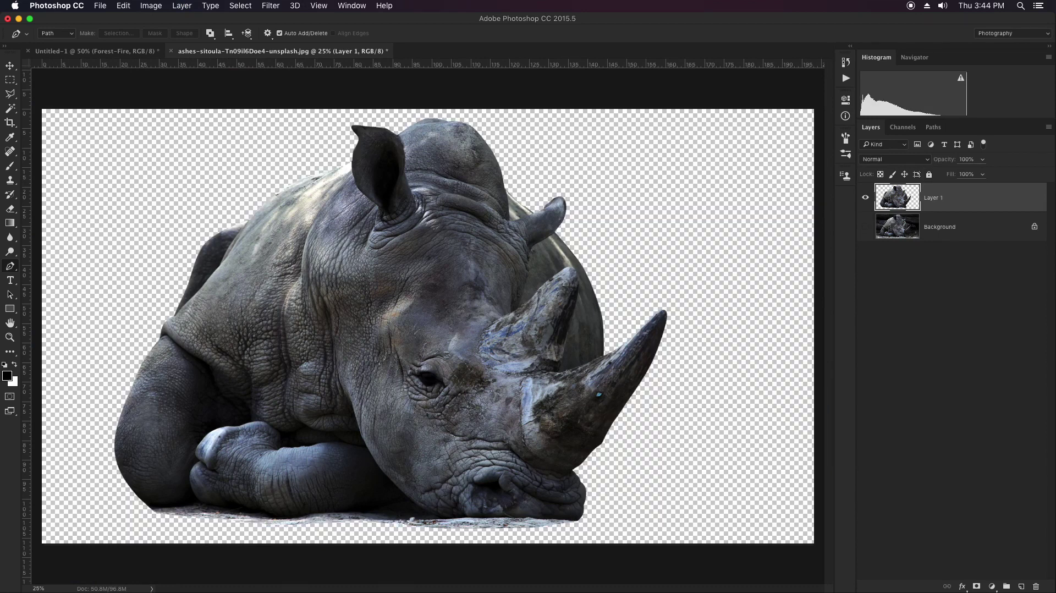
# Step: Convert the rhino layer to a smart object and drag it into the Untitled-1 composite
pyautogui.rightClick(984, 198)
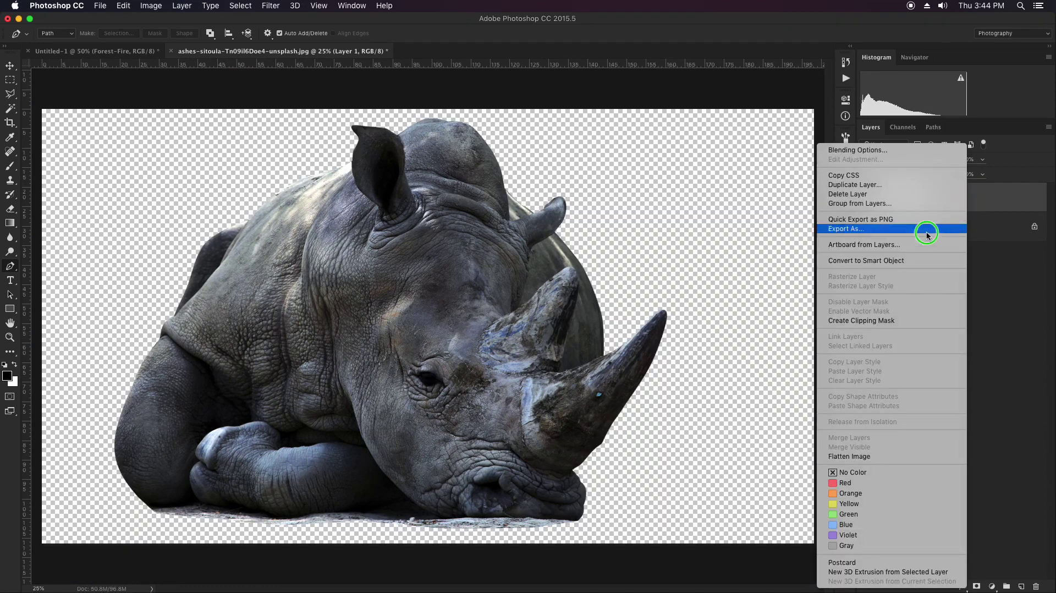
pyautogui.click(880, 259)
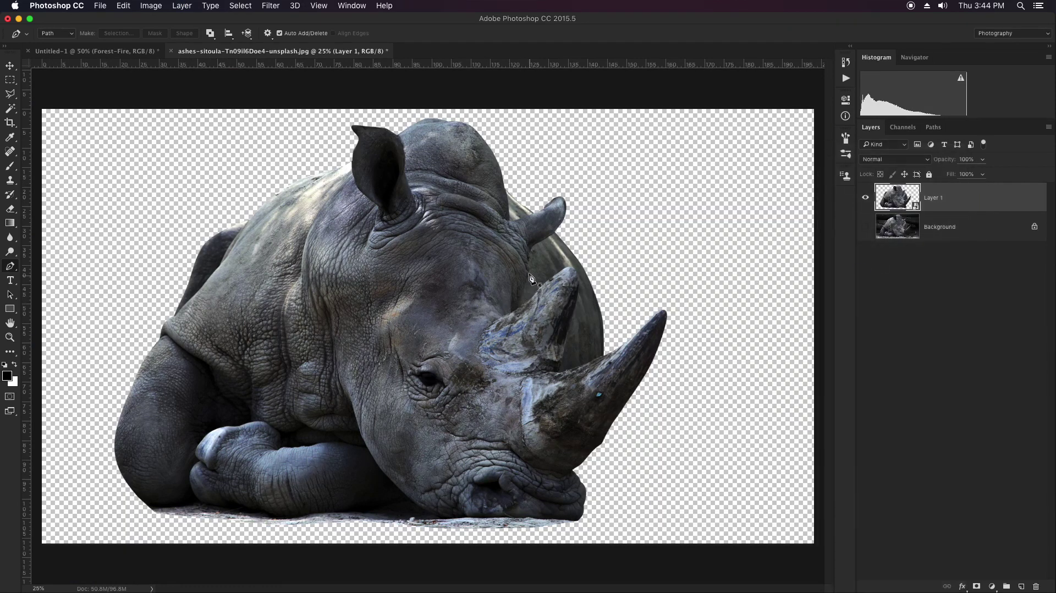
pyautogui.press('v')
pyautogui.moveTo(473, 253)
pyautogui.mouseDown()
pyautogui.moveTo(139, 57)
pyautogui.moveTo(418, 310)
pyautogui.mouseUp()
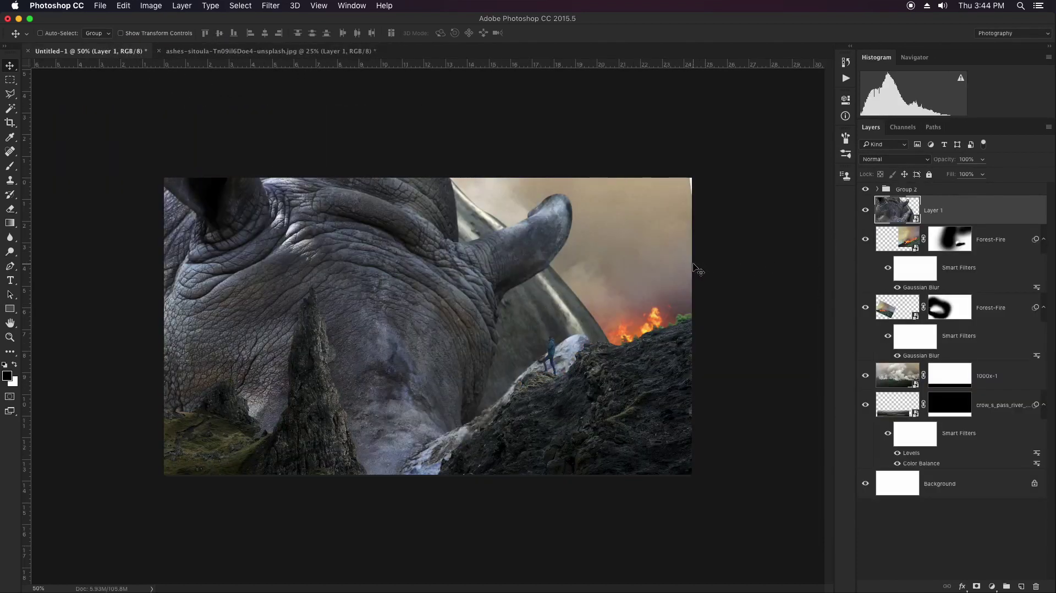
# Step: Scale the rhino down to about 7.6% and place it in the valley between the rocks
pyautogui.press('ctrl')
pyautogui.hotkey('ctrl', 't')
pyautogui.moveTo(638, 248); pyautogui.dragTo(708, 186)
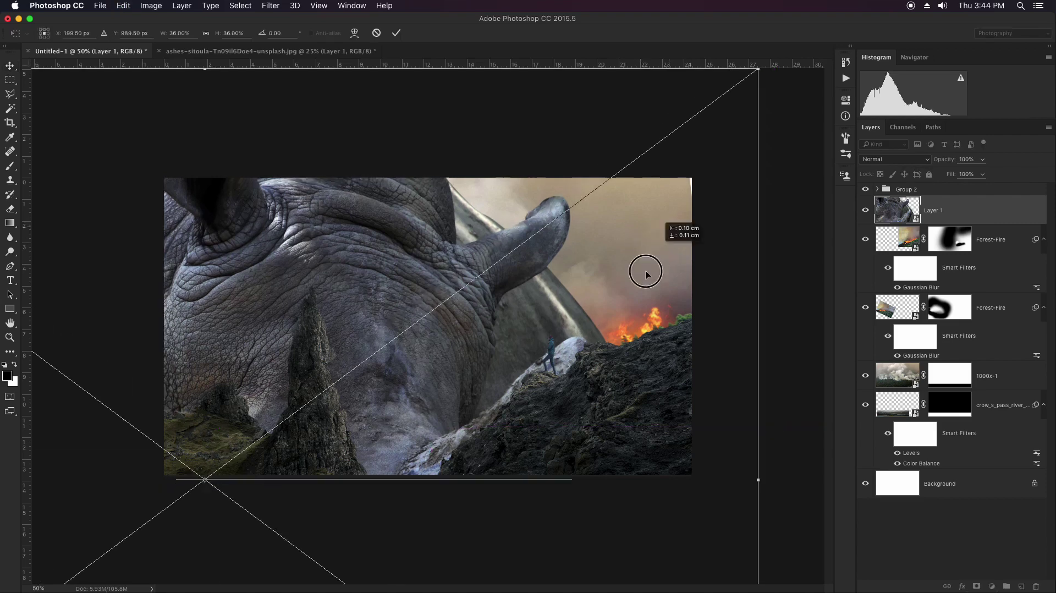
pyautogui.moveTo(715, 146)
pyautogui.mouseDown()
pyautogui.moveTo(460, 344)
pyautogui.moveTo(510, 316)
pyautogui.mouseUp()
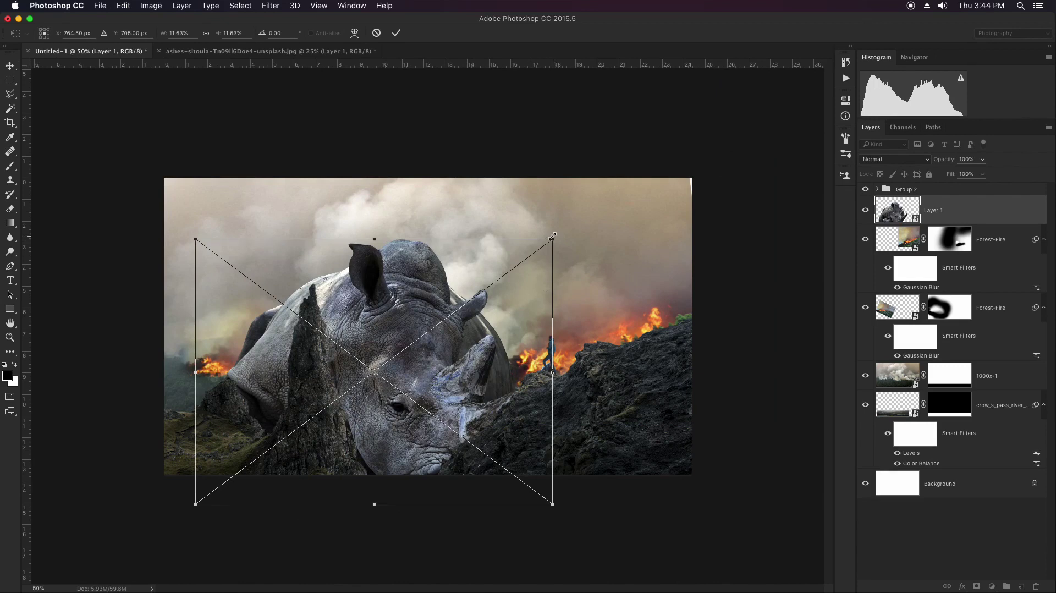
pyautogui.moveTo(553, 236); pyautogui.dragTo(490, 282)
pyautogui.moveTo(442, 398); pyautogui.dragTo(468, 366)
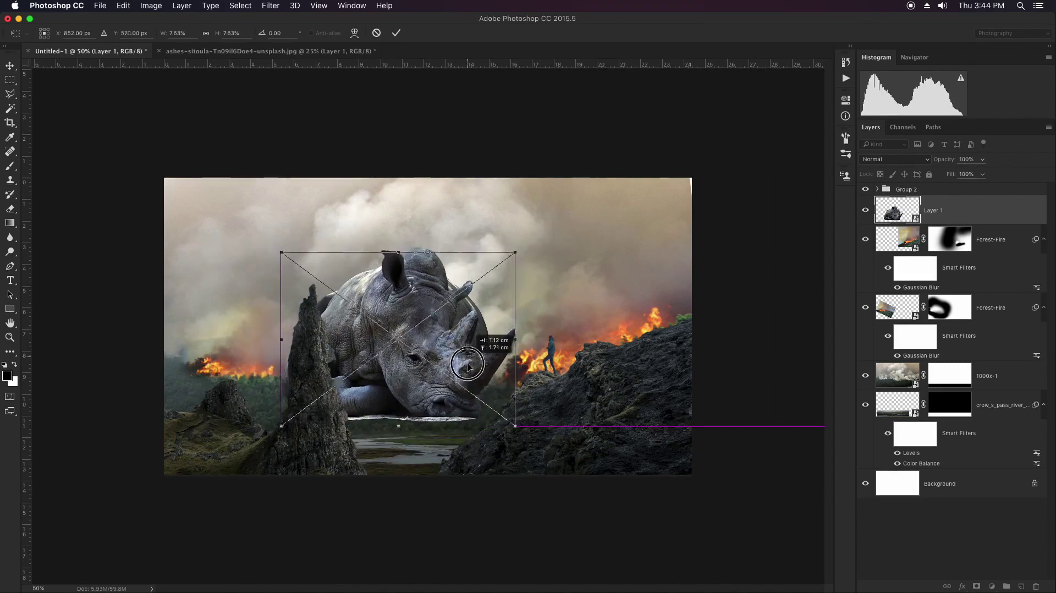
pyautogui.press('Return')
# Step: Zoom in on the rhino and add a layer mask to it
pyautogui.press('z')
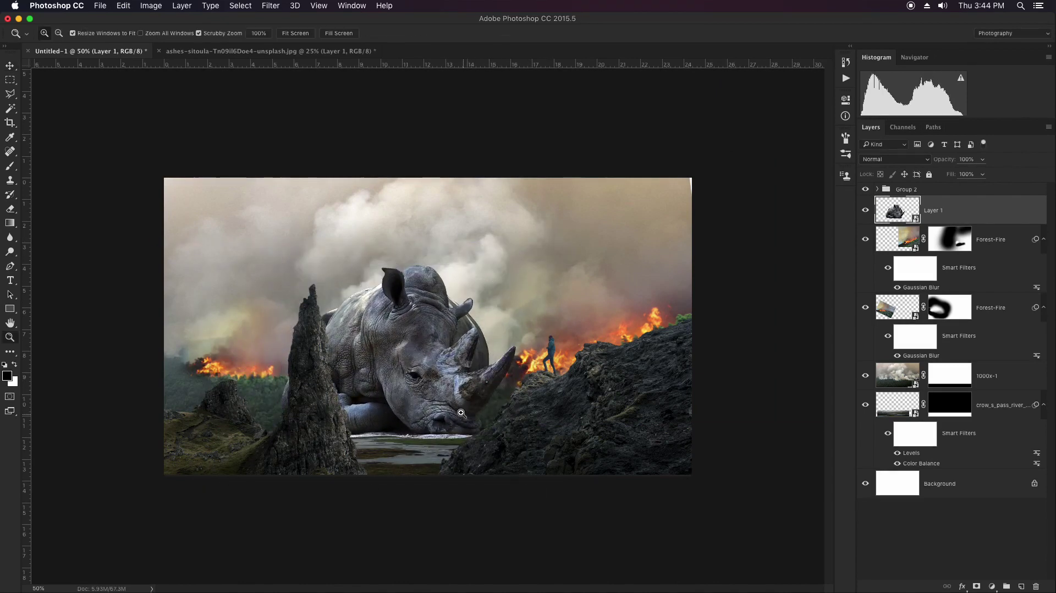
pyautogui.moveTo(502, 382); pyautogui.dragTo(545, 337)
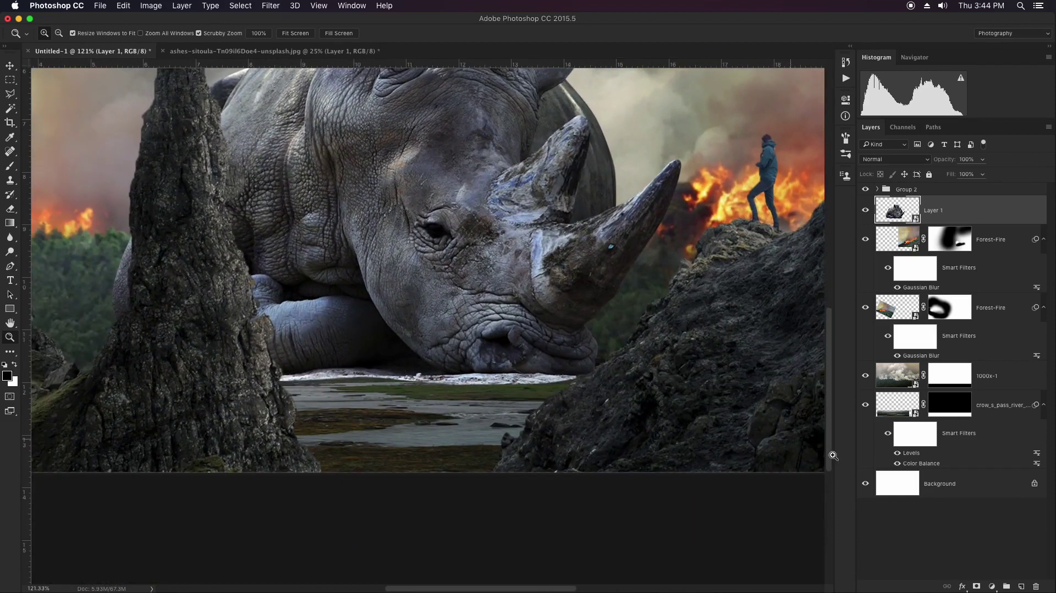
pyautogui.click(977, 586)
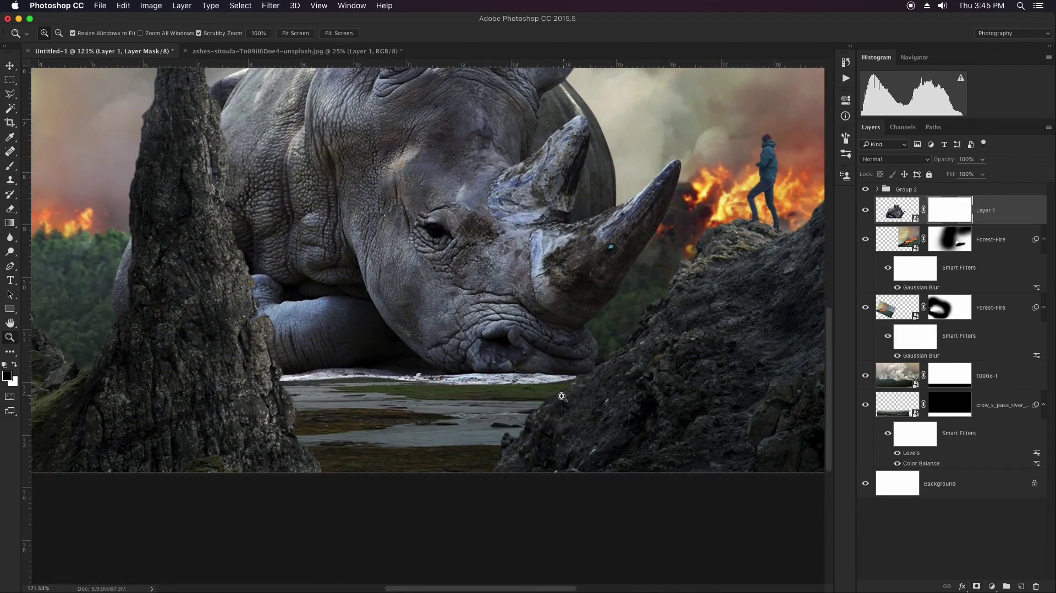
# Step: Zoom in and mask out the white strip near the rhino's chin with a 35 px black brush
pyautogui.moveTo(565, 377); pyautogui.dragTo(565, 367)
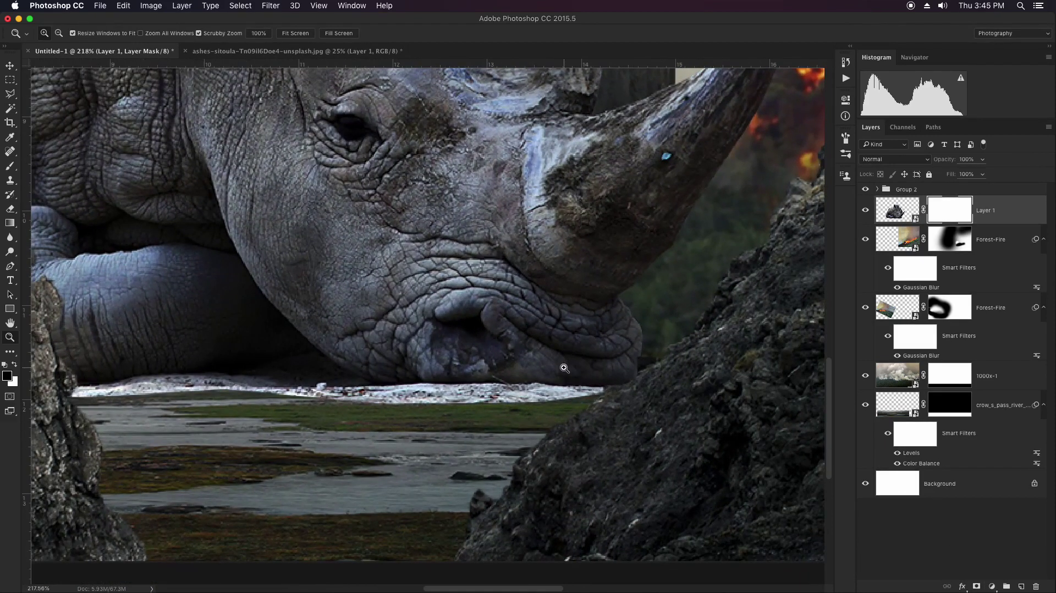
pyautogui.press('b')
pyautogui.press('[')
pyautogui.press('[')
pyautogui.press('[')
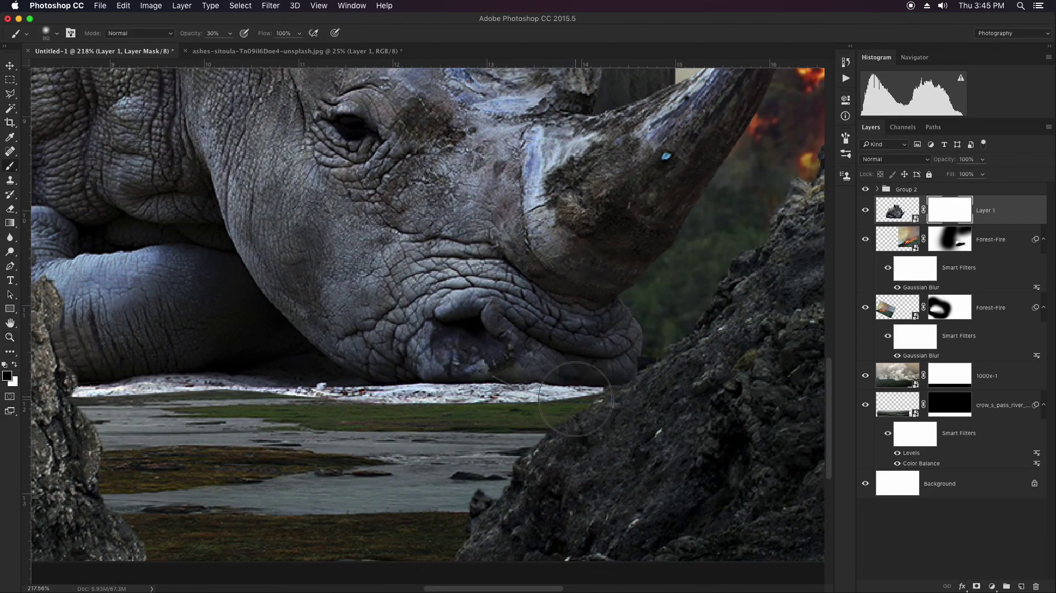
pyautogui.press('[')
pyautogui.press('[')
pyautogui.press('[')
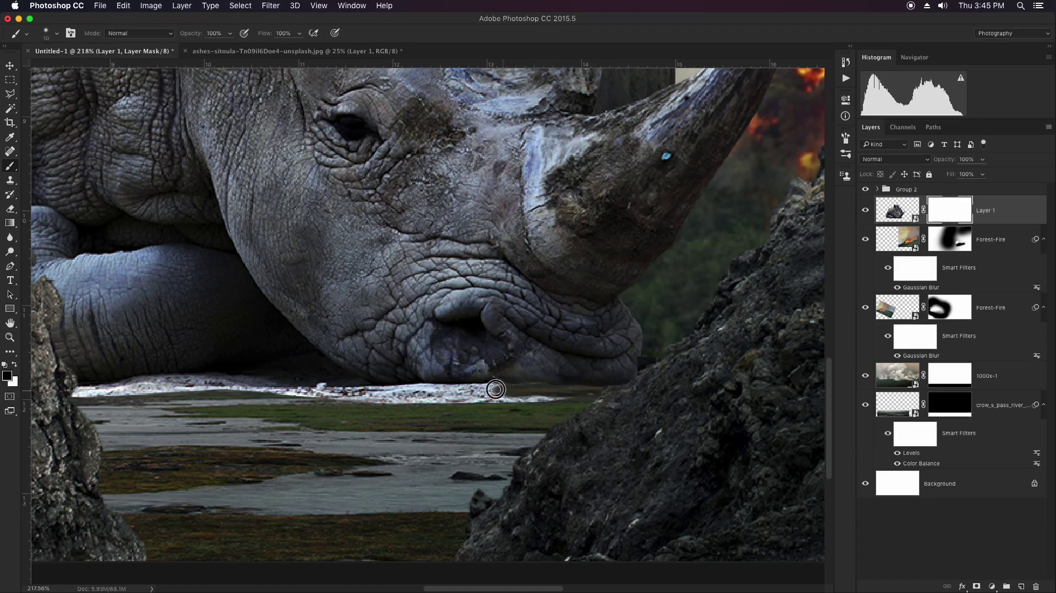
pyautogui.moveTo(480, 389)
pyautogui.mouseDown()
pyautogui.moveTo(526, 403)
pyautogui.moveTo(568, 393)
pyautogui.mouseUp()
# Step: Raise brush hardness to 32% and paint out the remaining white foam strip on Layer 1's mask
pyautogui.rightClick(616, 329)
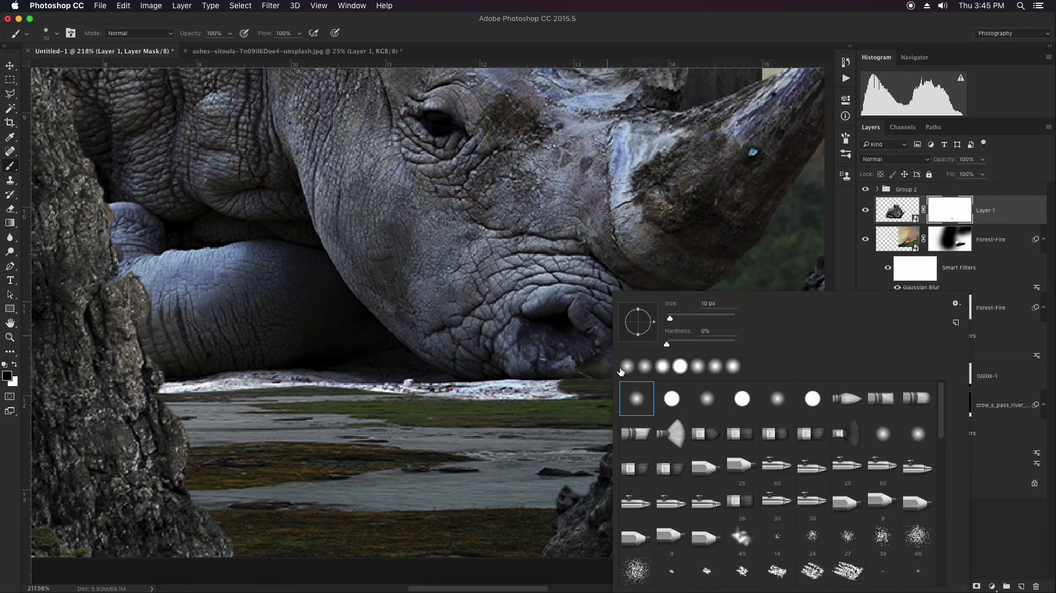
pyautogui.moveTo(682, 341); pyautogui.dragTo(694, 344)
pyautogui.click(552, 401)
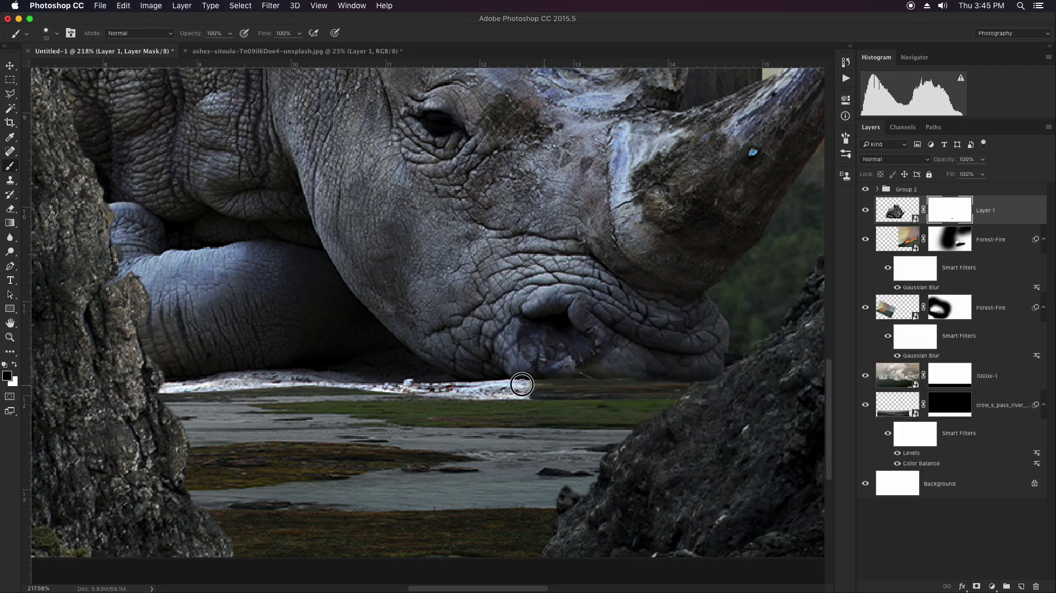
pyautogui.moveTo(522, 384); pyautogui.dragTo(532, 395)
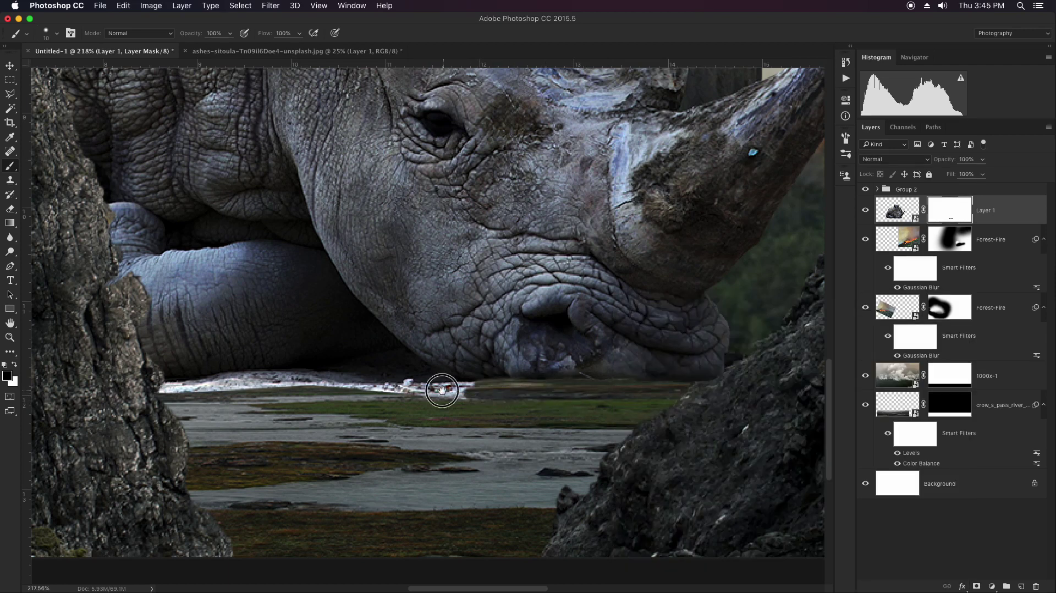
pyautogui.moveTo(442, 390)
pyautogui.mouseDown()
pyautogui.moveTo(610, 390)
pyautogui.moveTo(556, 382)
pyautogui.moveTo(627, 400)
pyautogui.mouseUp()
pyautogui.moveTo(561, 400)
pyautogui.mouseDown()
pyautogui.moveTo(628, 384)
pyautogui.moveTo(440, 381)
pyautogui.moveTo(432, 392)
pyautogui.mouseUp()
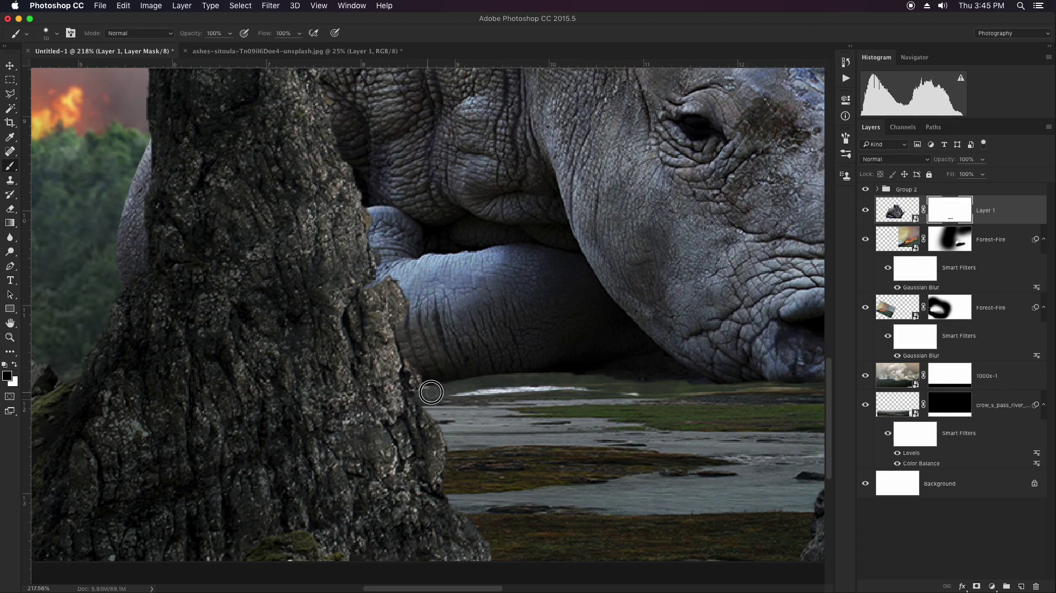
pyautogui.moveTo(510, 393); pyautogui.dragTo(618, 387)
pyautogui.scroll(-2, 697, 387)
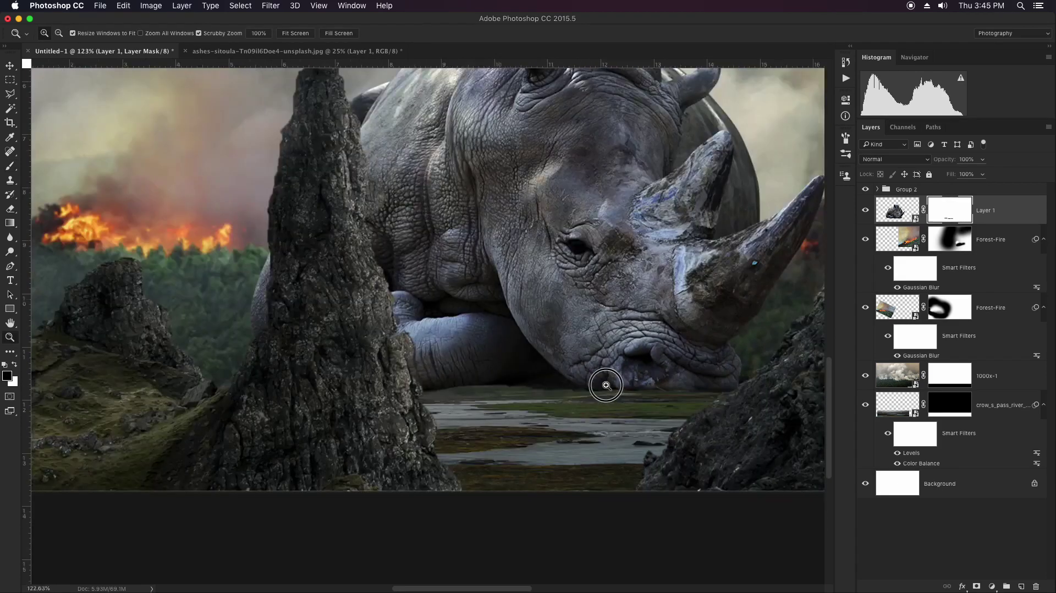
pyautogui.hscroll(5, 617, 388)
pyautogui.scroll(-2, 618, 388)
# Step: Add an Exposure adjustment clipped to the crow_s_pass river layer and invert its mask to black
pyautogui.press('v')
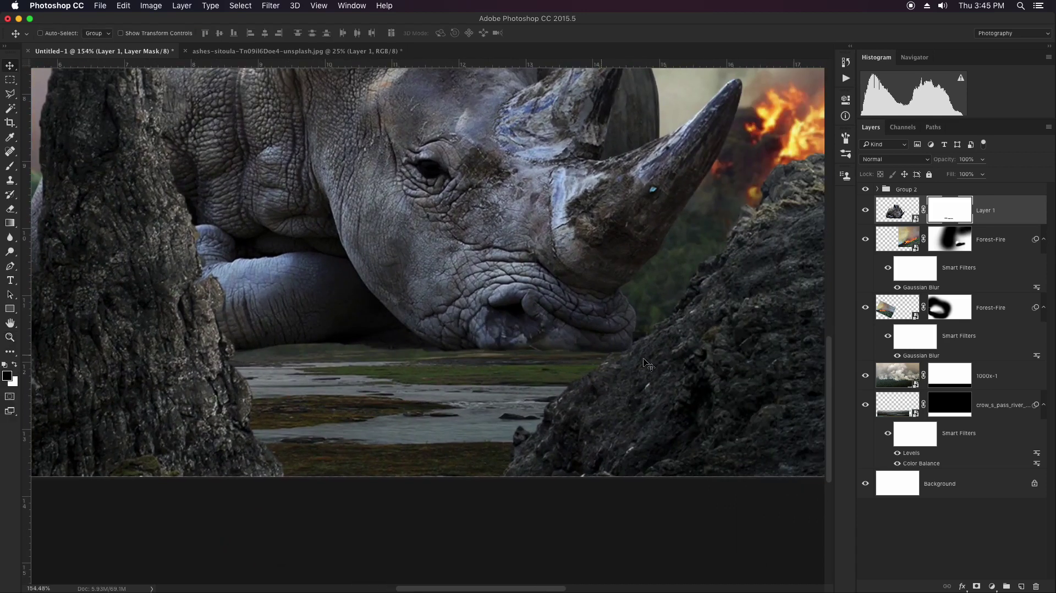
pyautogui.click(891, 409)
pyautogui.click(992, 587)
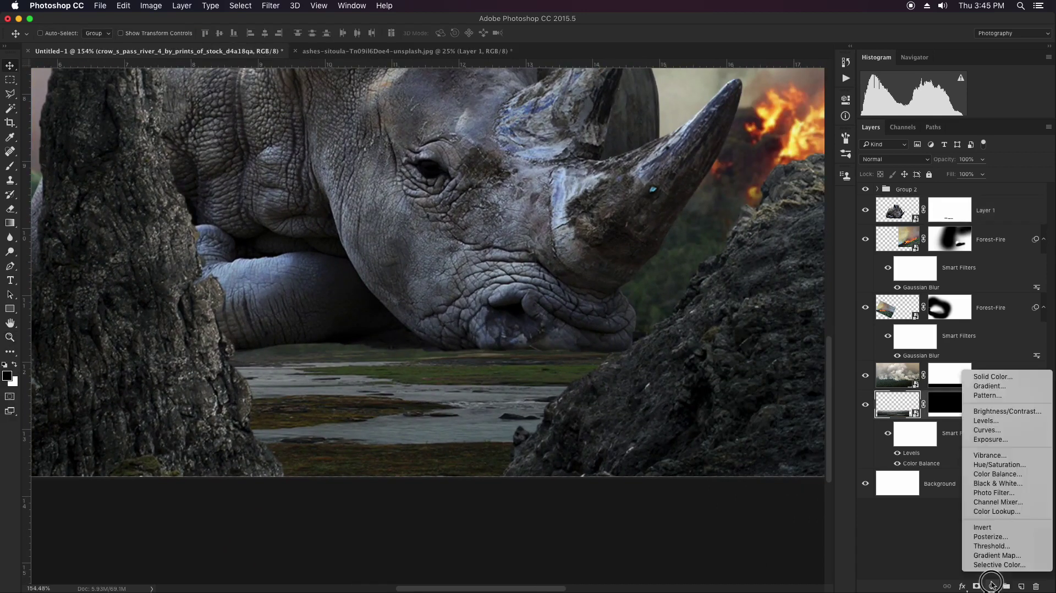
pyautogui.click(981, 440)
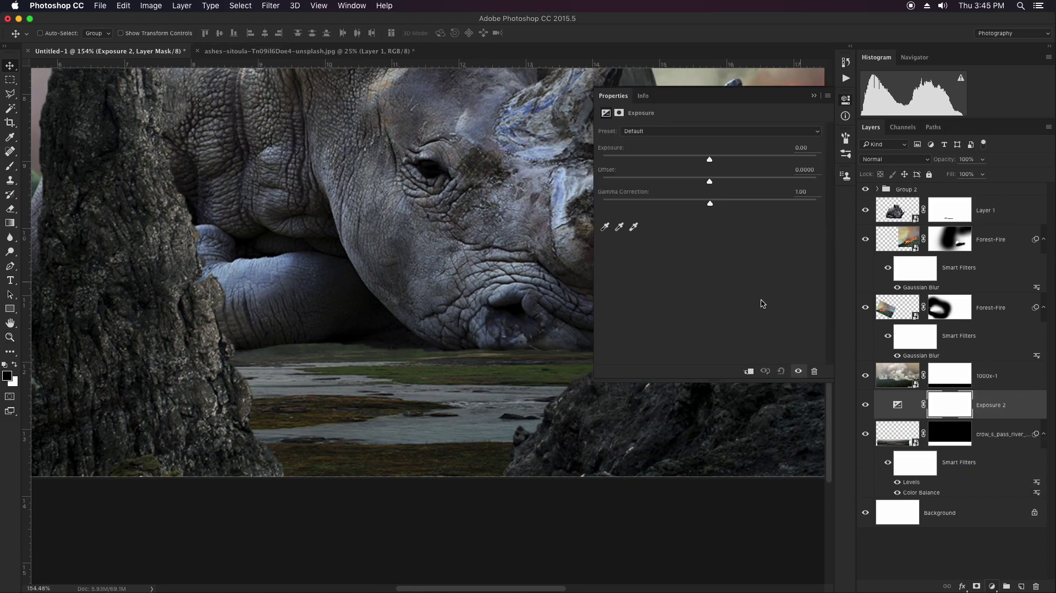
pyautogui.click(749, 373)
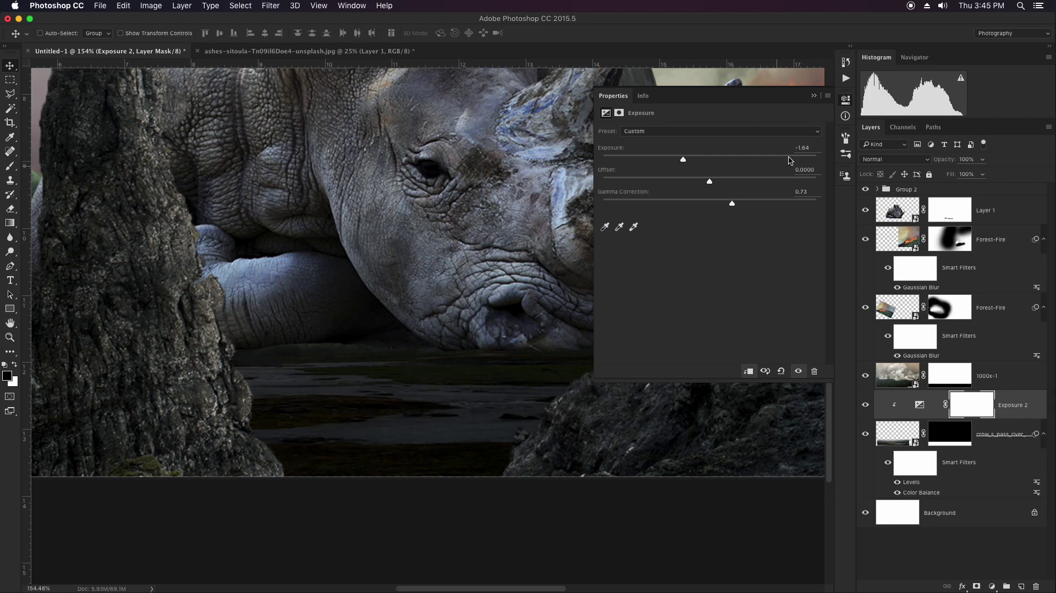
pyautogui.click(813, 97)
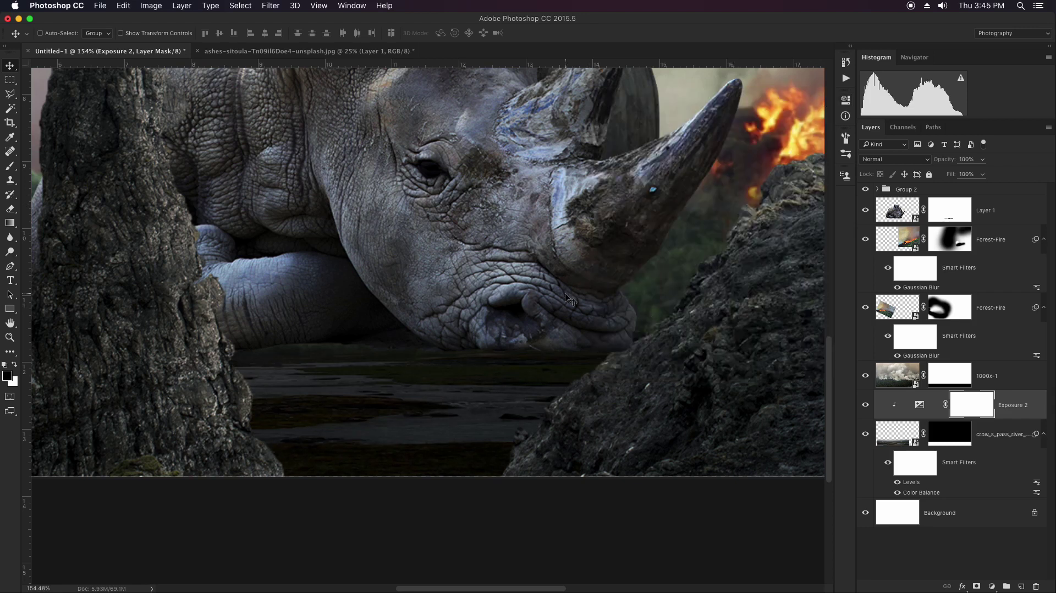
pyautogui.hotkey('ctrl', 'i')
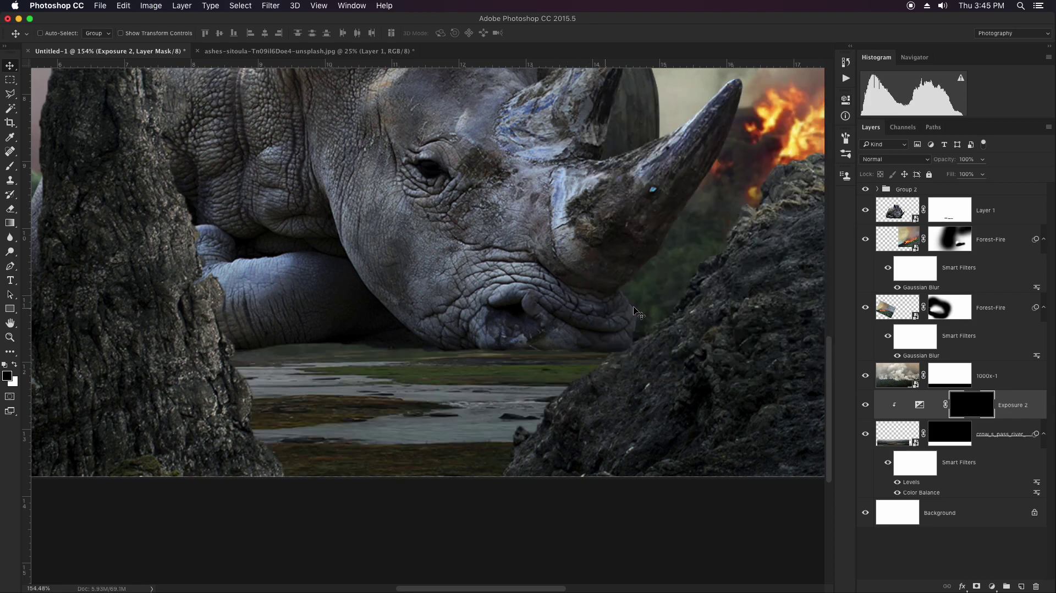
# Step: Nudge the rhino layer slightly down and start painting shadow on the Exposure 2 mask under its chin
pyautogui.click(897, 210)
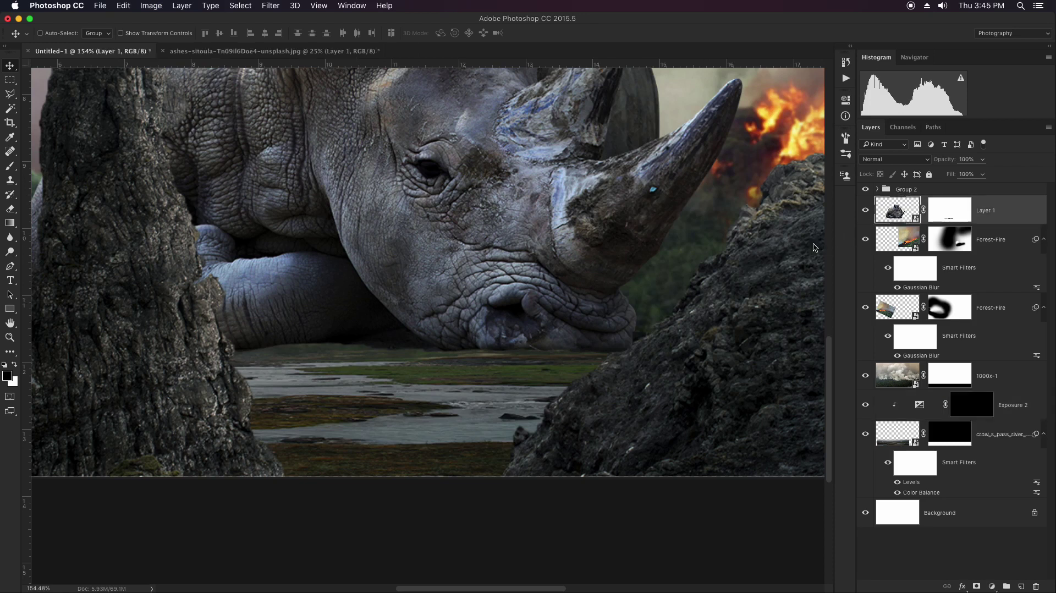
pyautogui.hotkey('shift', 'Down')
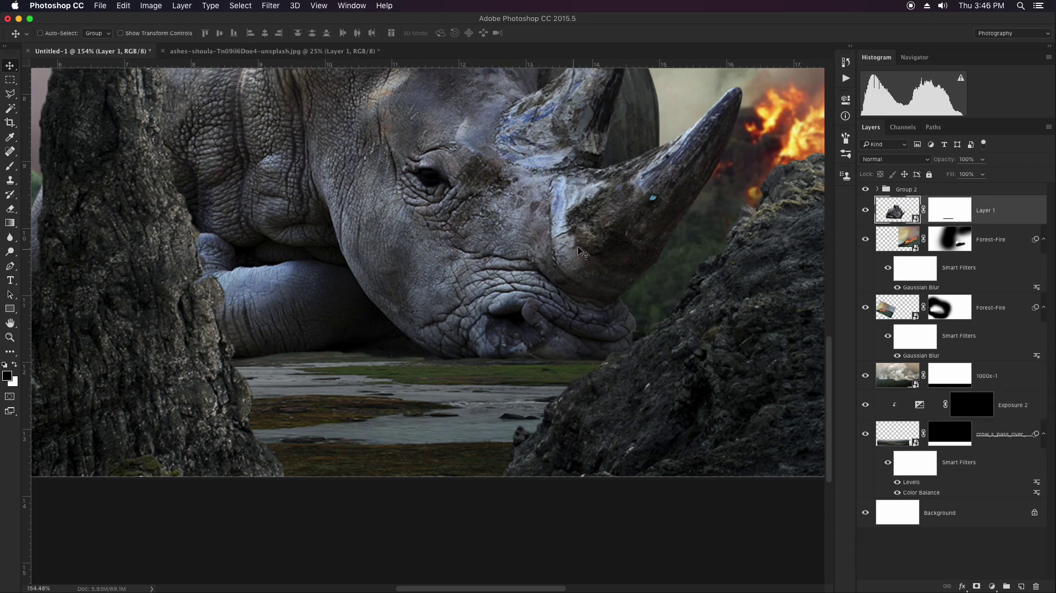
pyautogui.click(973, 408)
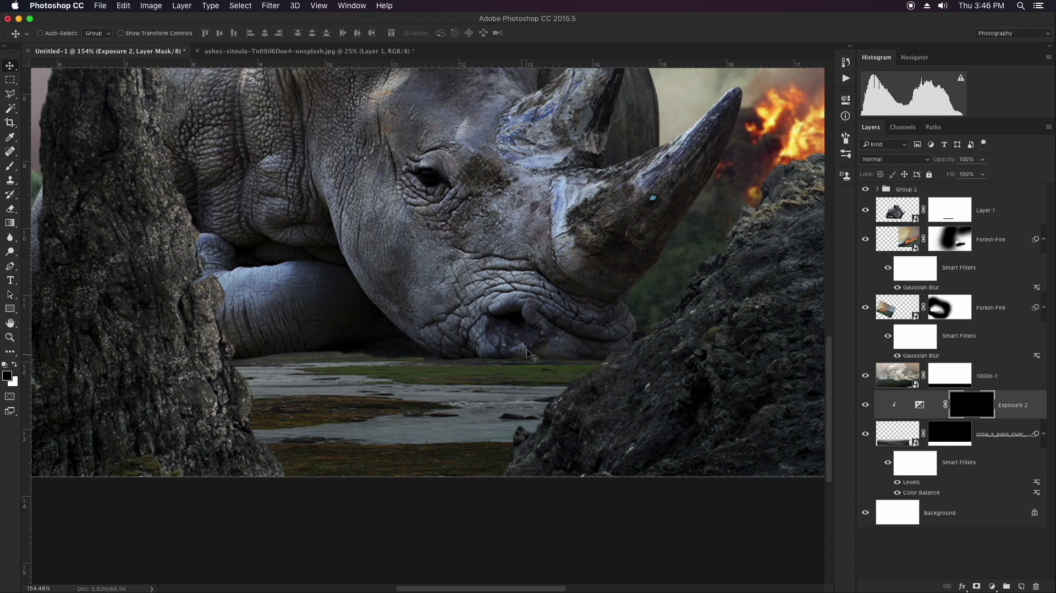
pyautogui.press('b')
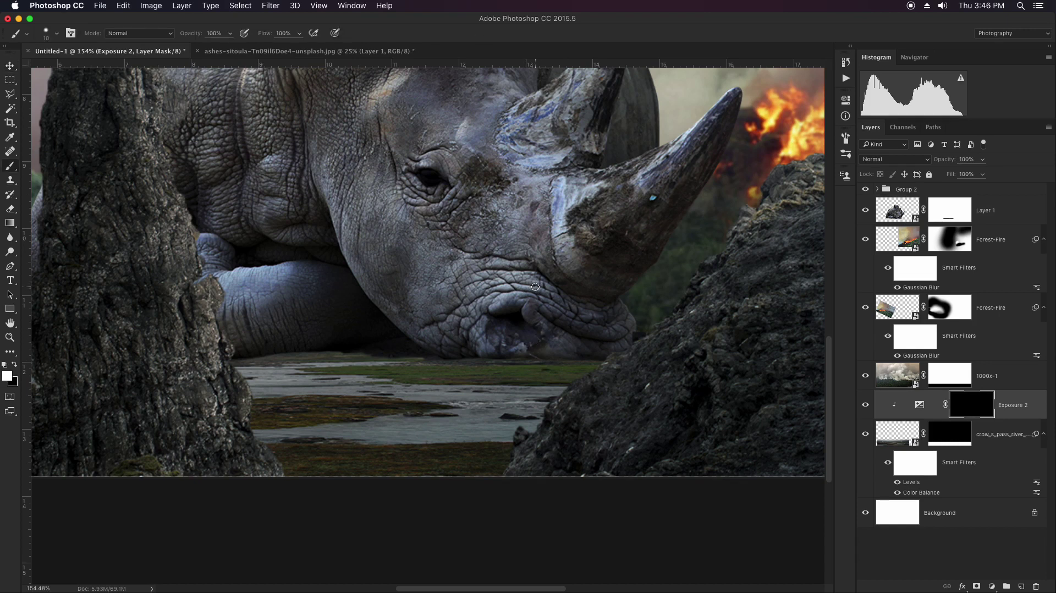
pyautogui.rightClick(535, 287)
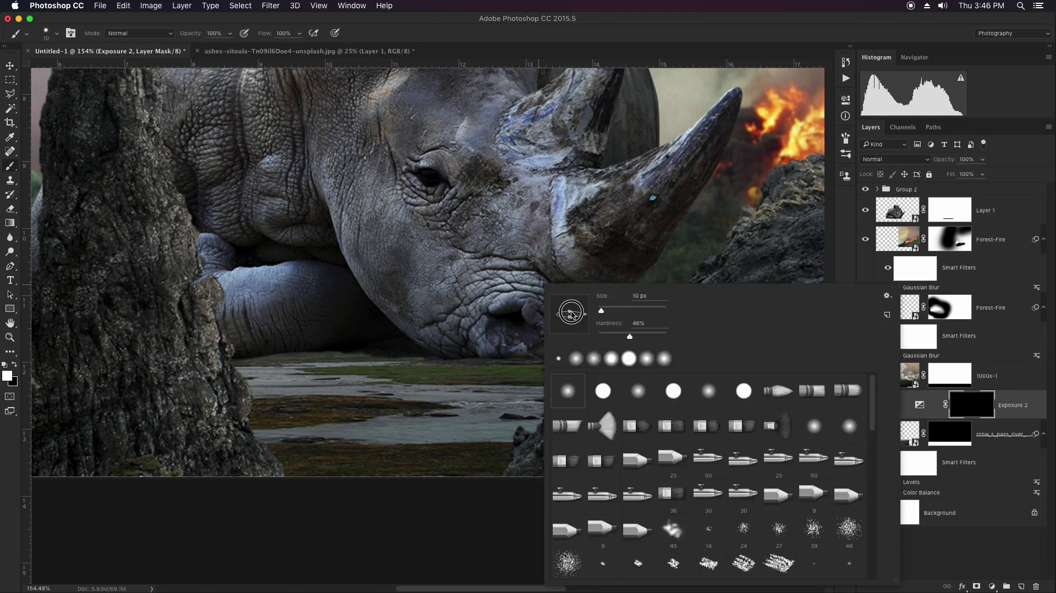
pyautogui.click(624, 39)
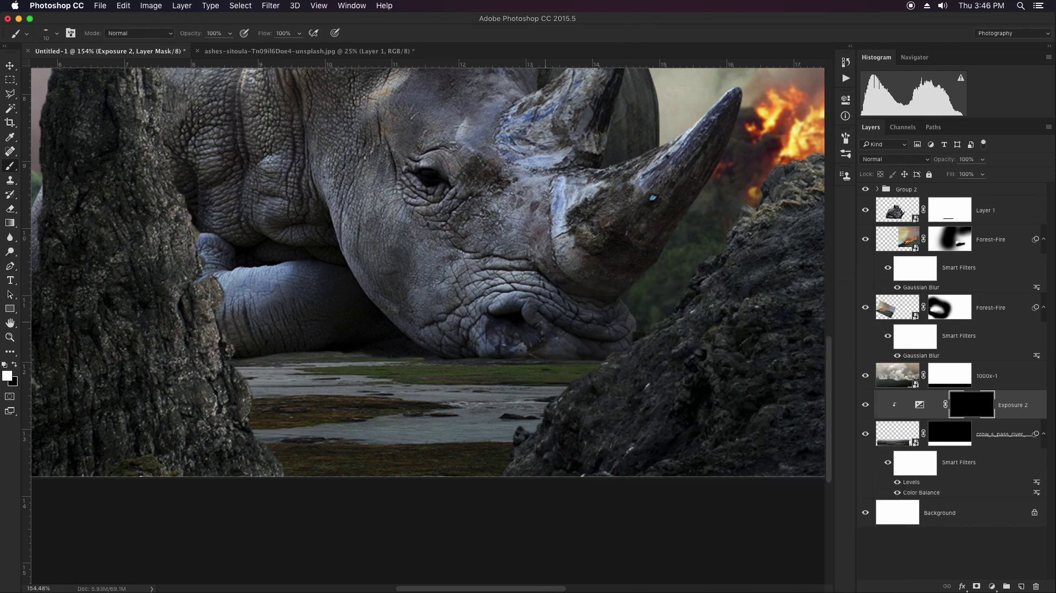
pyautogui.click(587, 362)
# Step: With a fully soft 90 px brush, darken the water beneath the chin and along the tree trunk
pyautogui.press(']')
pyautogui.press(']')
pyautogui.rightClick(593, 332)
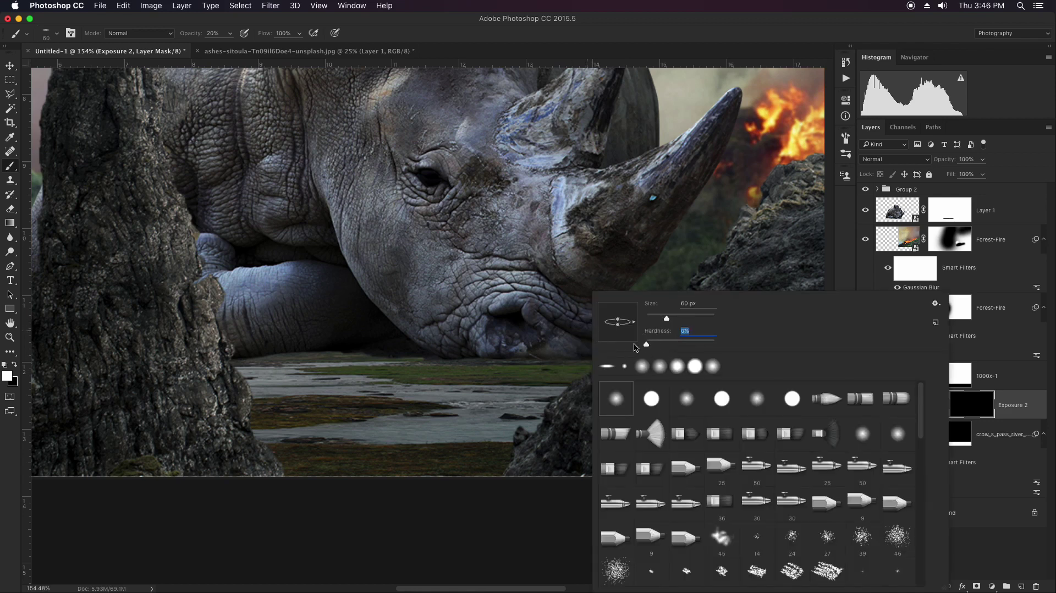
pyautogui.press('Return')
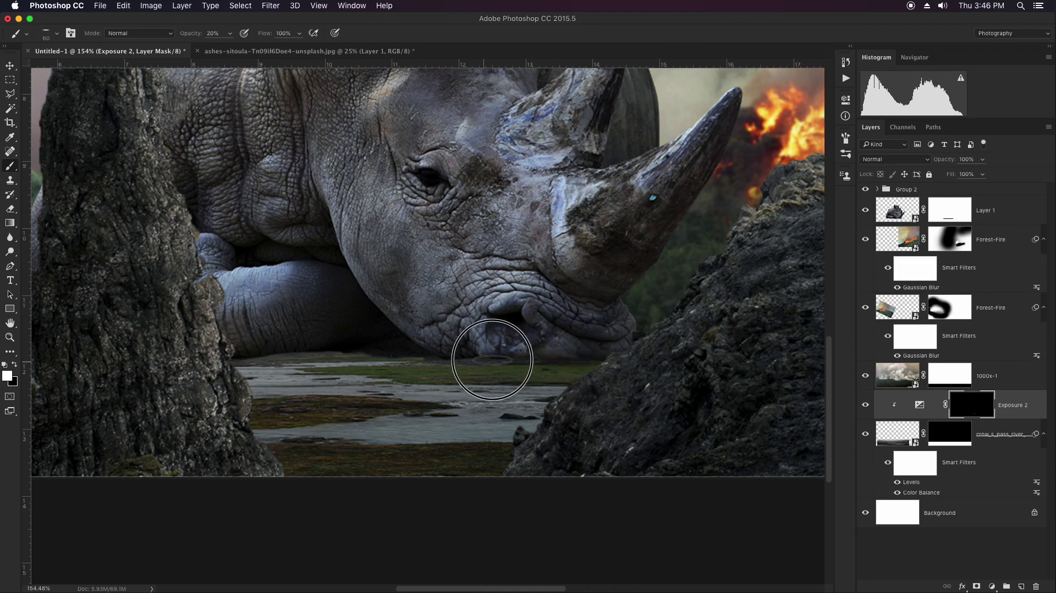
pyautogui.moveTo(492, 360)
pyautogui.mouseDown()
pyautogui.moveTo(370, 350)
pyautogui.moveTo(286, 357)
pyautogui.moveTo(603, 361)
pyautogui.moveTo(517, 377)
pyautogui.moveTo(424, 358)
pyautogui.moveTo(464, 369)
pyautogui.mouseUp()
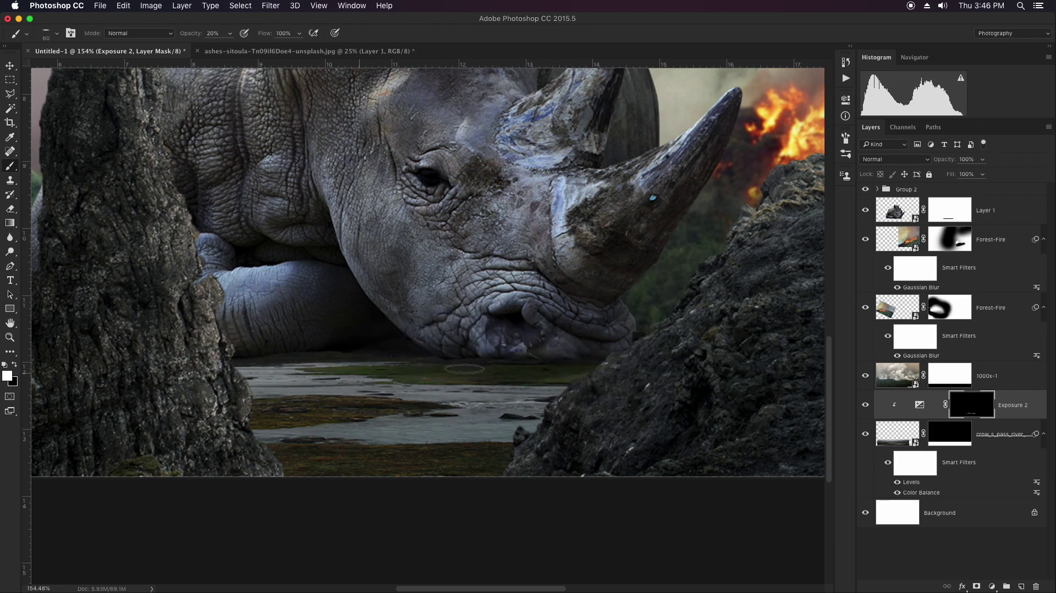
pyautogui.press(']')
pyautogui.press(']')
pyautogui.press(']')
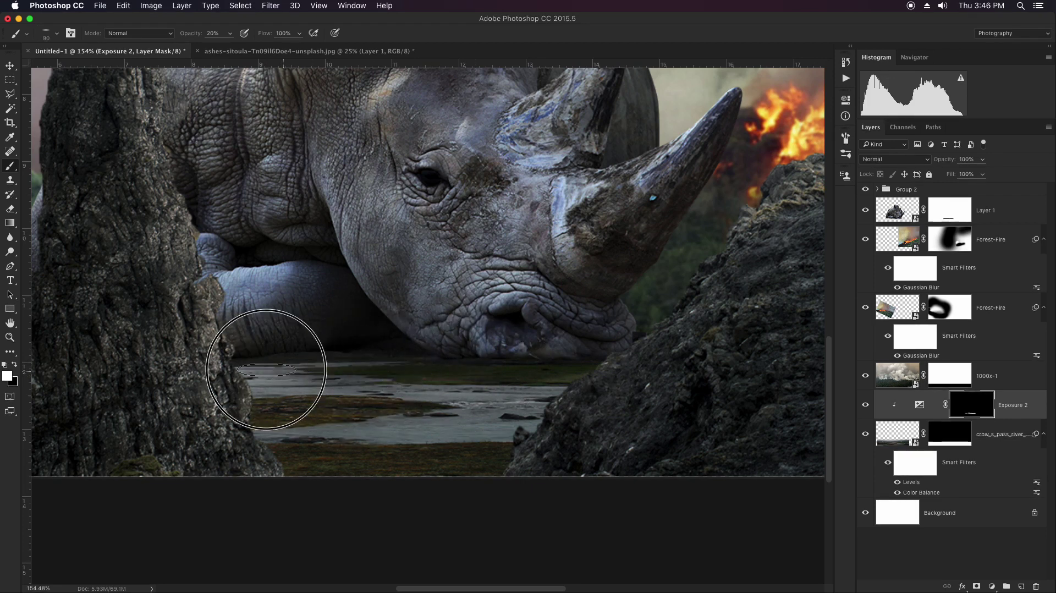
pyautogui.moveTo(266, 370)
pyautogui.mouseDown()
pyautogui.moveTo(276, 347)
pyautogui.moveTo(259, 372)
pyautogui.moveTo(231, 378)
pyautogui.moveTo(302, 371)
pyautogui.moveTo(248, 389)
pyautogui.moveTo(389, 350)
pyautogui.moveTo(339, 370)
pyautogui.mouseUp()
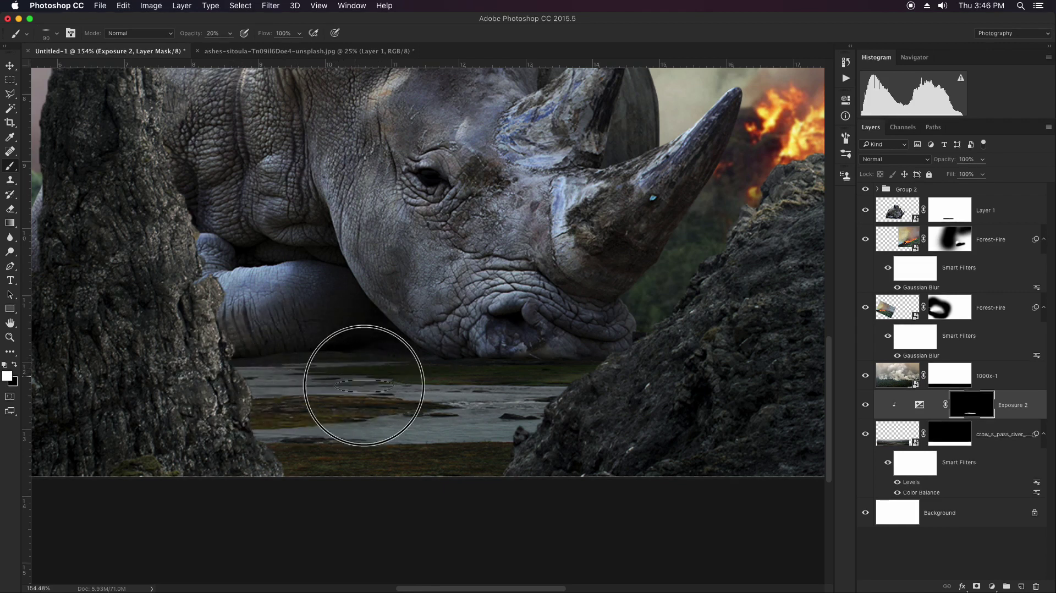
pyautogui.moveTo(583, 367)
pyautogui.mouseDown()
pyautogui.moveTo(450, 376)
pyautogui.moveTo(314, 361)
pyautogui.moveTo(330, 342)
pyautogui.moveTo(444, 341)
pyautogui.moveTo(420, 354)
pyautogui.moveTo(295, 361)
pyautogui.moveTo(314, 377)
pyautogui.moveTo(501, 358)
pyautogui.moveTo(590, 364)
pyautogui.mouseUp()
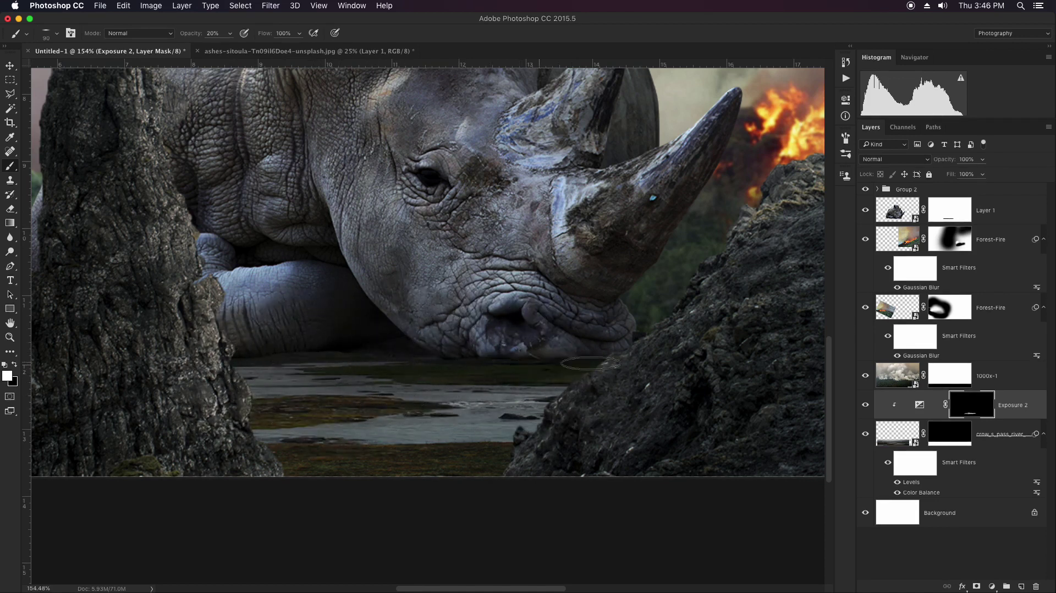
# Step: Fit the composition on screen and add a Curves adjustment clipped to the rhino layer
pyautogui.press('super+0')
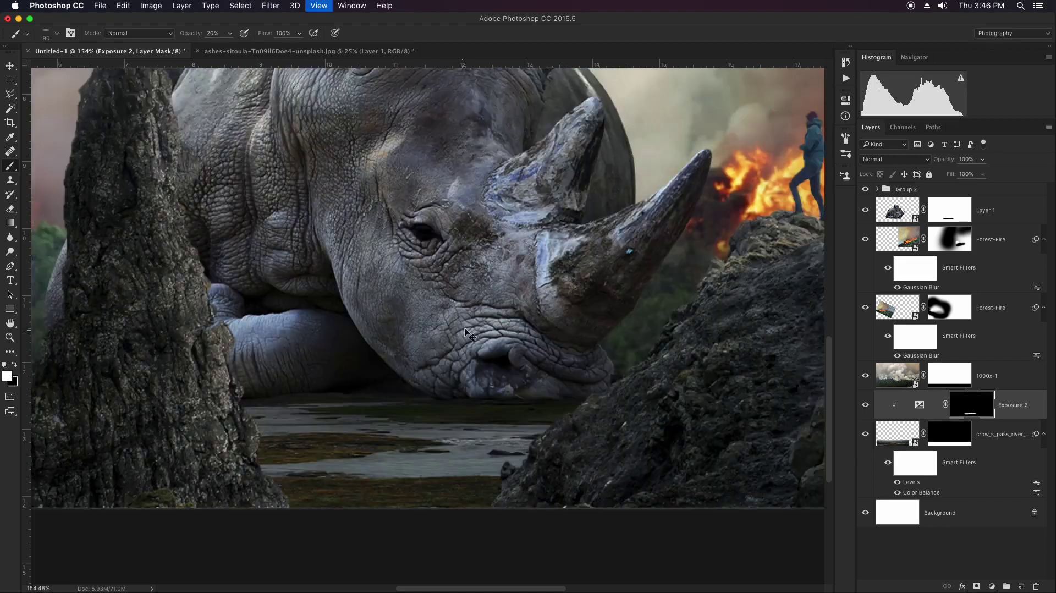
pyautogui.press('v')
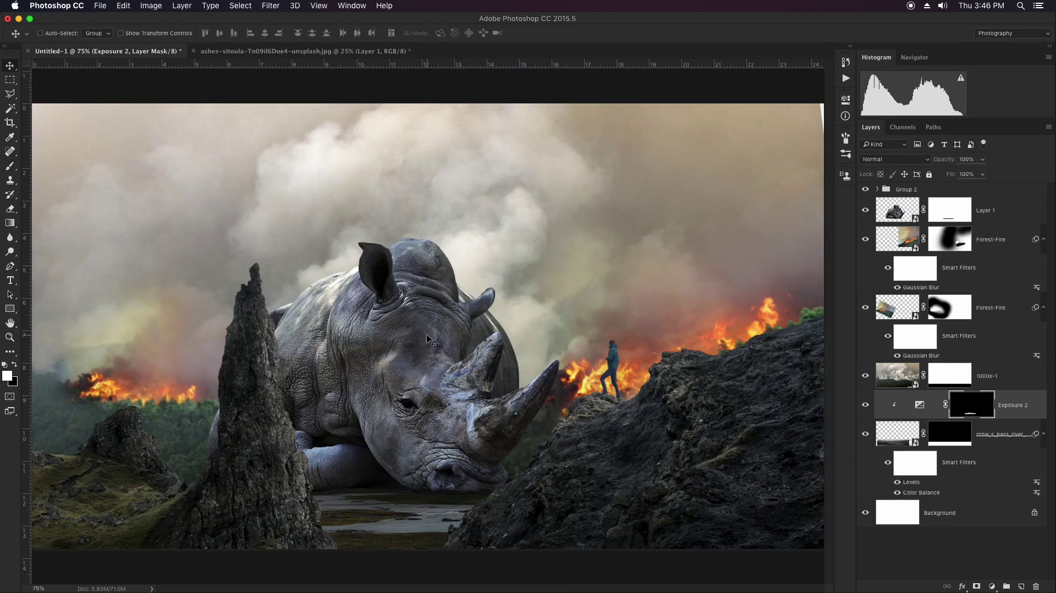
pyautogui.click(443, 339)
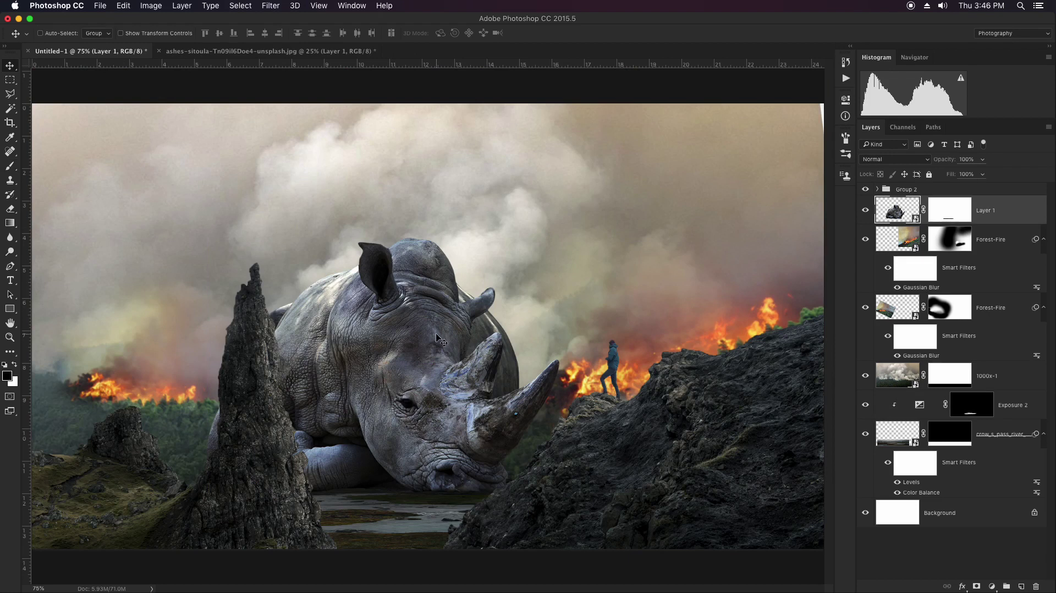
pyautogui.click(992, 587)
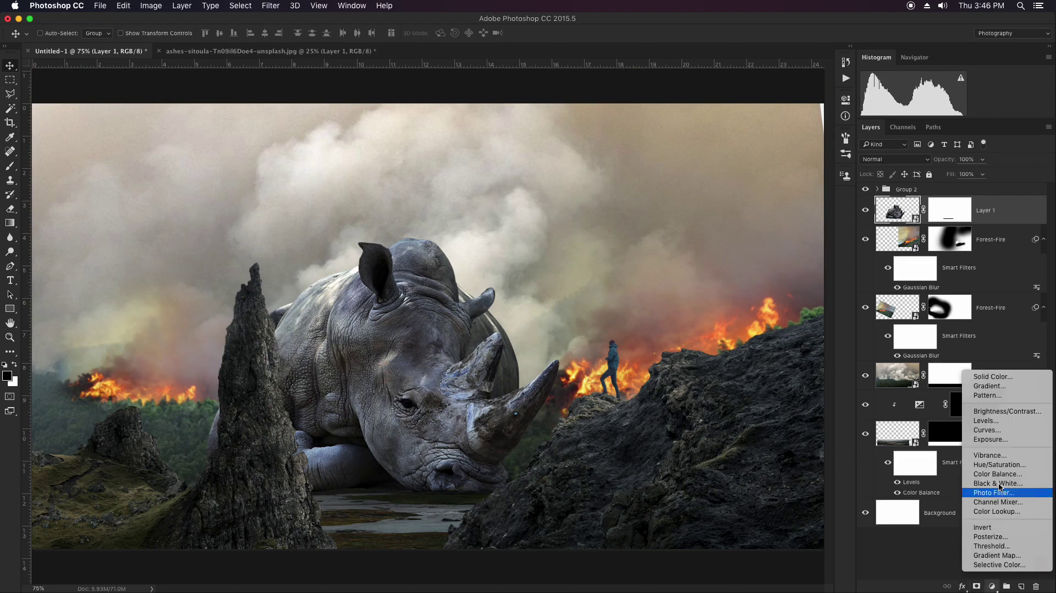
pyautogui.click(990, 435)
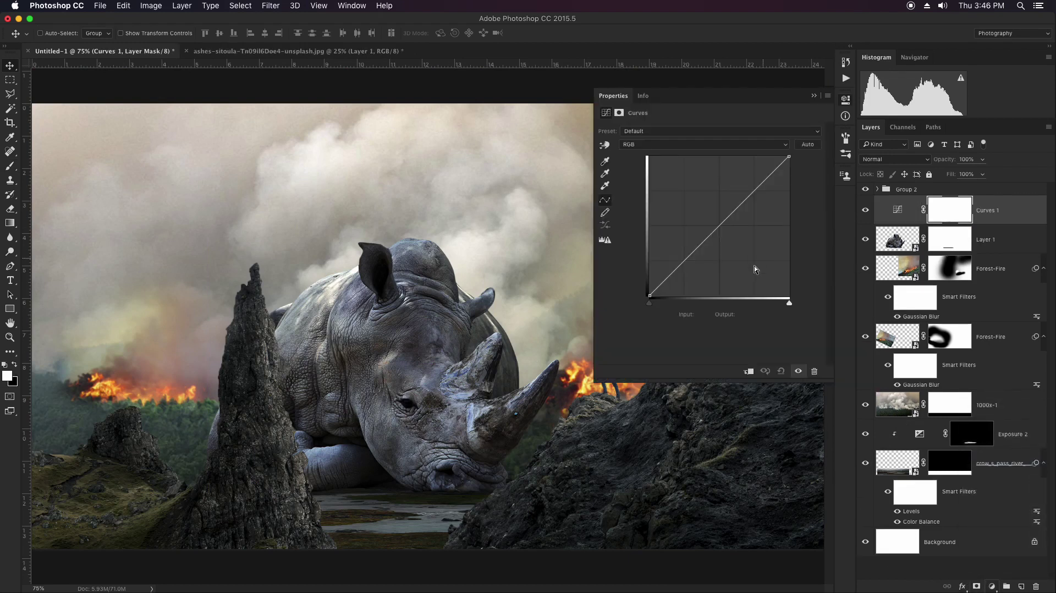
pyautogui.click(749, 372)
# Step: Lower the curve's white point to about 189 and shape an S-curve for contrast
pyautogui.moveTo(798, 180); pyautogui.dragTo(796, 232)
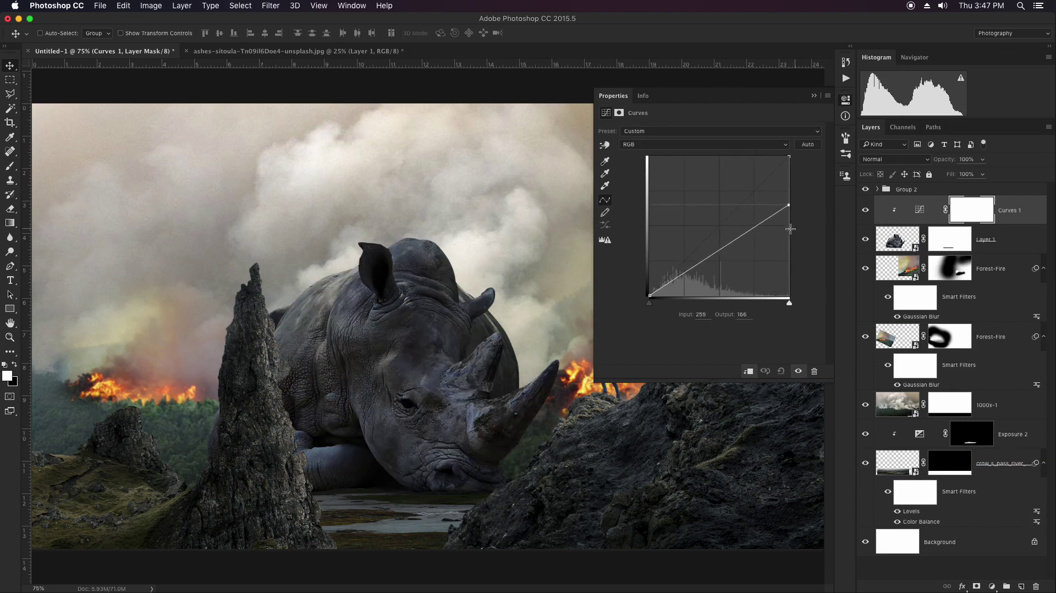
pyautogui.press('Down')
pyautogui.moveTo(752, 226); pyautogui.dragTo(752, 222)
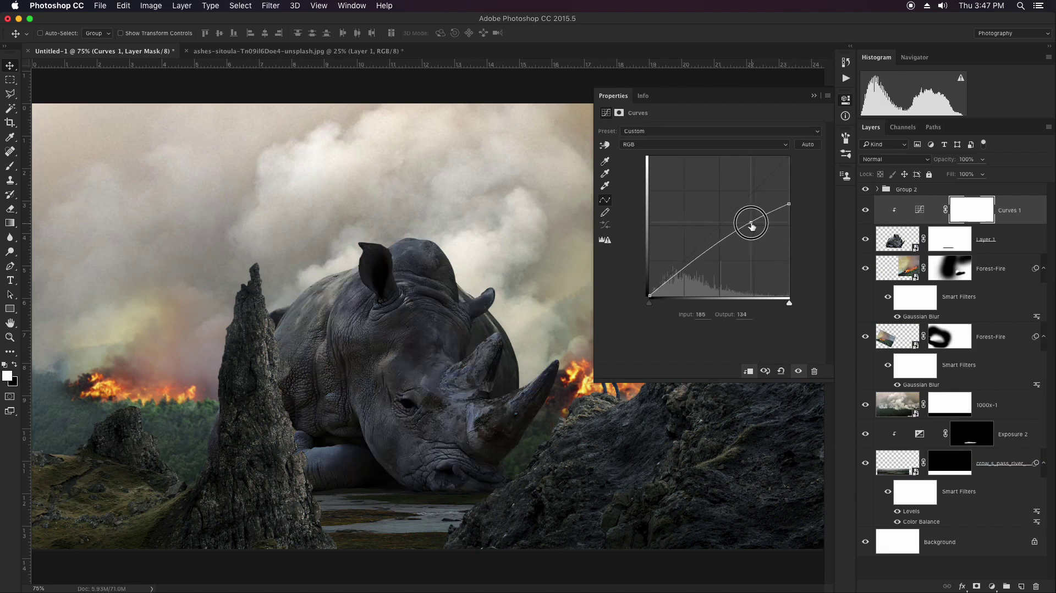
pyautogui.moveTo(700, 262); pyautogui.dragTo(700, 263)
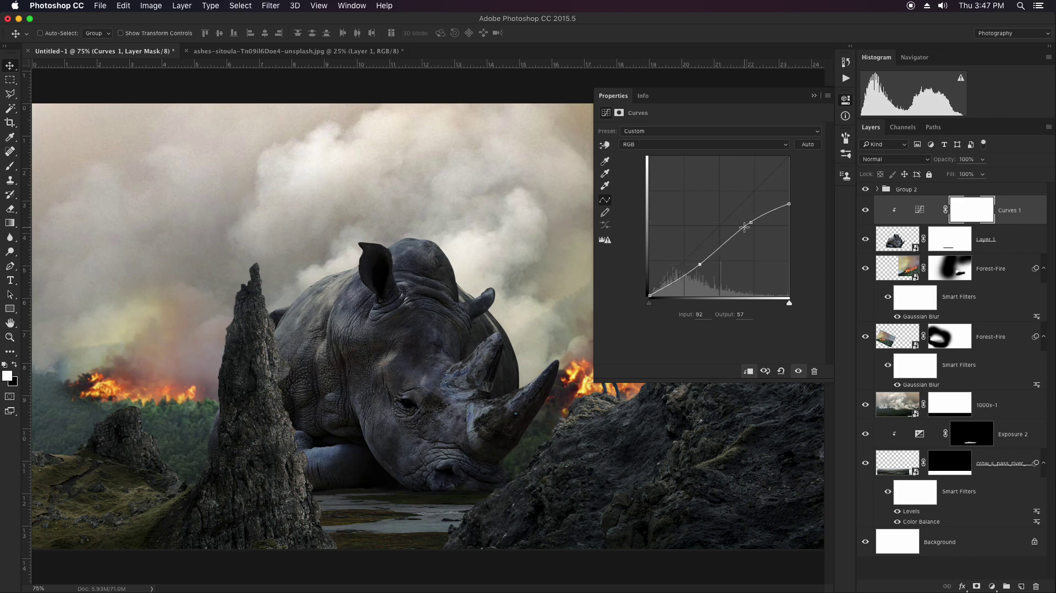
pyautogui.moveTo(749, 227); pyautogui.dragTo(747, 225)
pyautogui.moveTo(698, 265); pyautogui.dragTo(697, 260)
pyautogui.moveTo(789, 205); pyautogui.dragTo(784, 200)
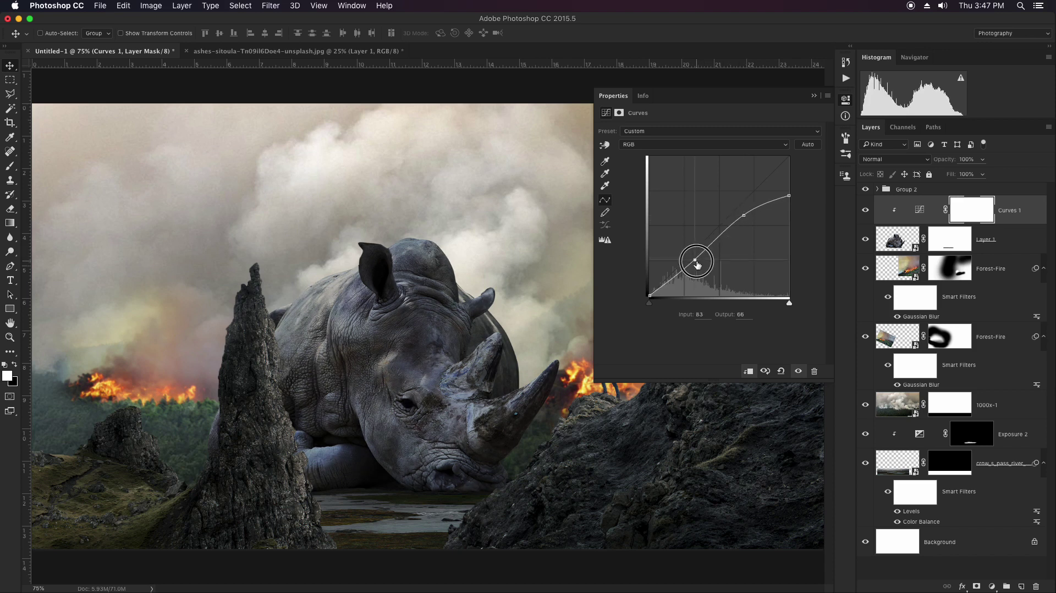
# Step: Target Layer 1's mask with a soft brush and zoom in on the rhino's back
pyautogui.click(815, 98)
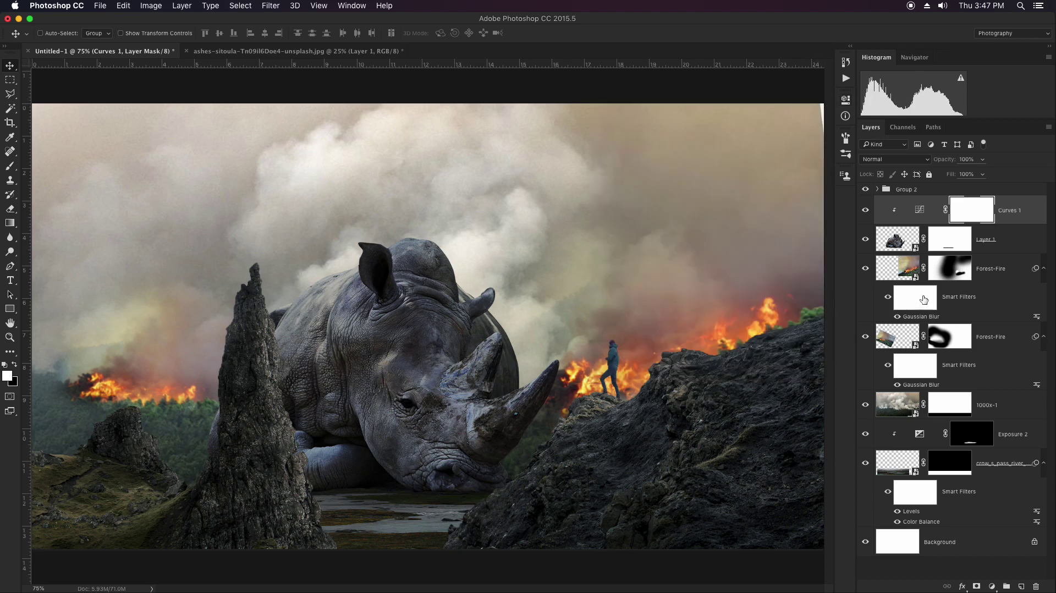
pyautogui.click(961, 244)
pyautogui.press('b')
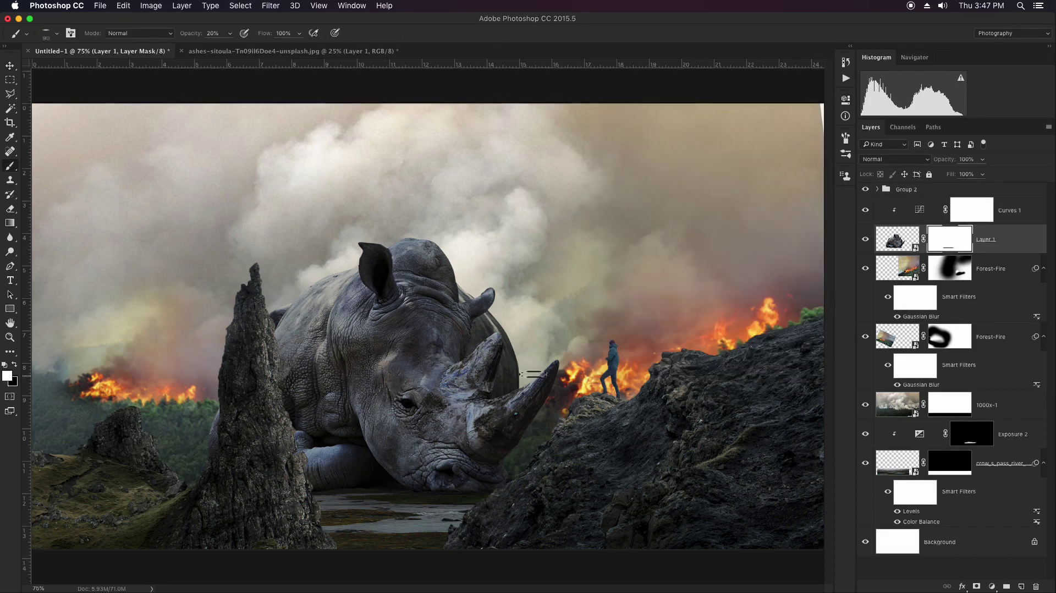
pyautogui.rightClick(505, 276)
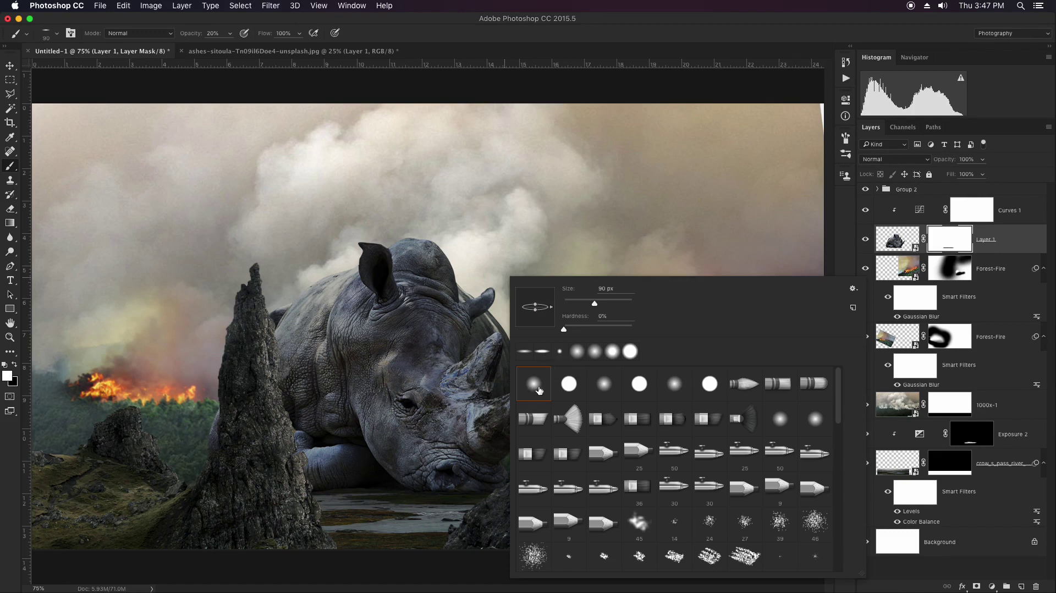
pyautogui.press('Escape')
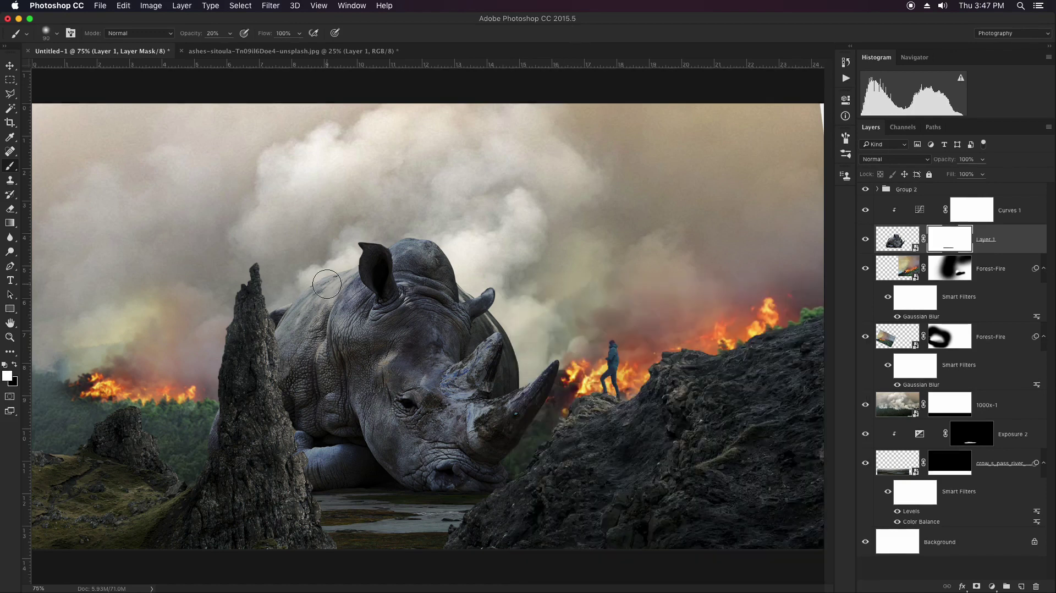
pyautogui.press('z')
pyautogui.moveTo(295, 291); pyautogui.dragTo(390, 291)
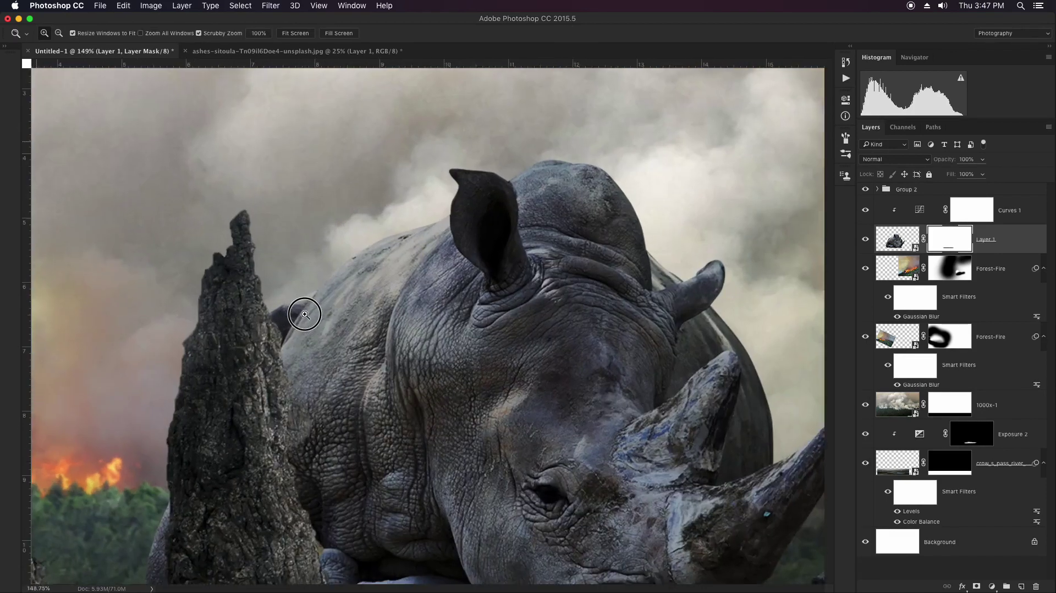
pyautogui.press('b')
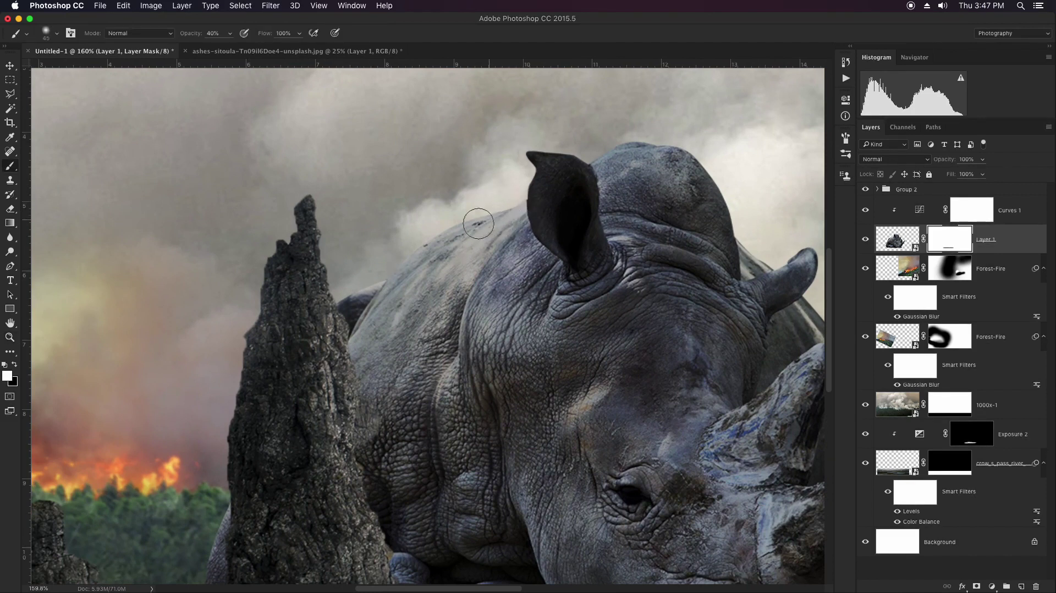
# Step: Paint black to fade the rhino's back, top edge and the patch beside the small horn into smoke
pyautogui.press(']')
pyautogui.press(']')
pyautogui.press(']')
pyautogui.moveTo(482, 216)
pyautogui.mouseDown()
pyautogui.moveTo(508, 202)
pyautogui.moveTo(516, 218)
pyautogui.moveTo(412, 272)
pyautogui.mouseUp()
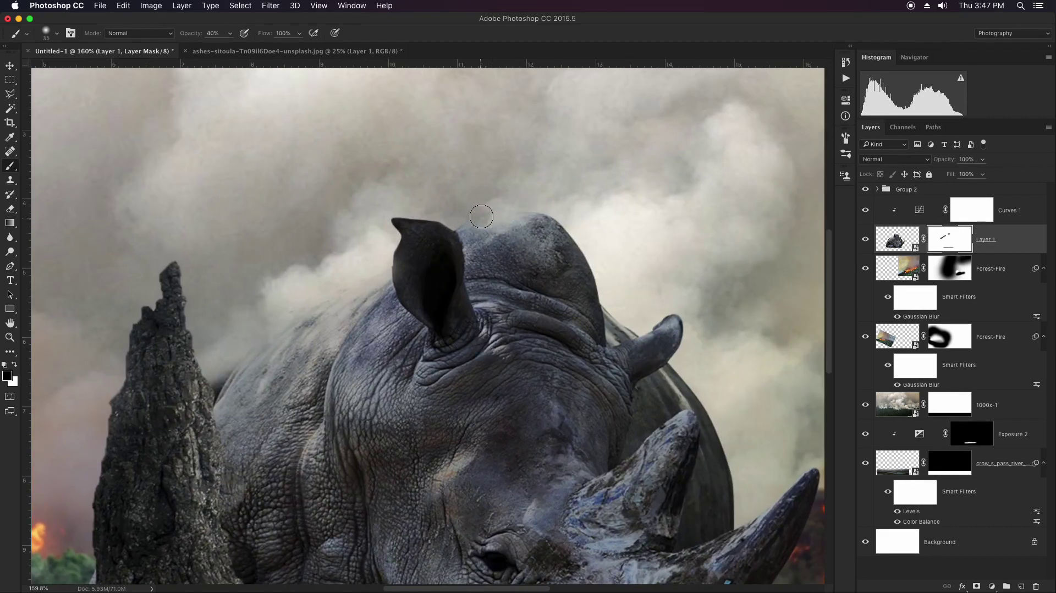
pyautogui.moveTo(541, 217)
pyautogui.mouseDown()
pyautogui.moveTo(589, 237)
pyautogui.moveTo(571, 231)
pyautogui.moveTo(636, 321)
pyautogui.mouseUp()
pyautogui.press(']')
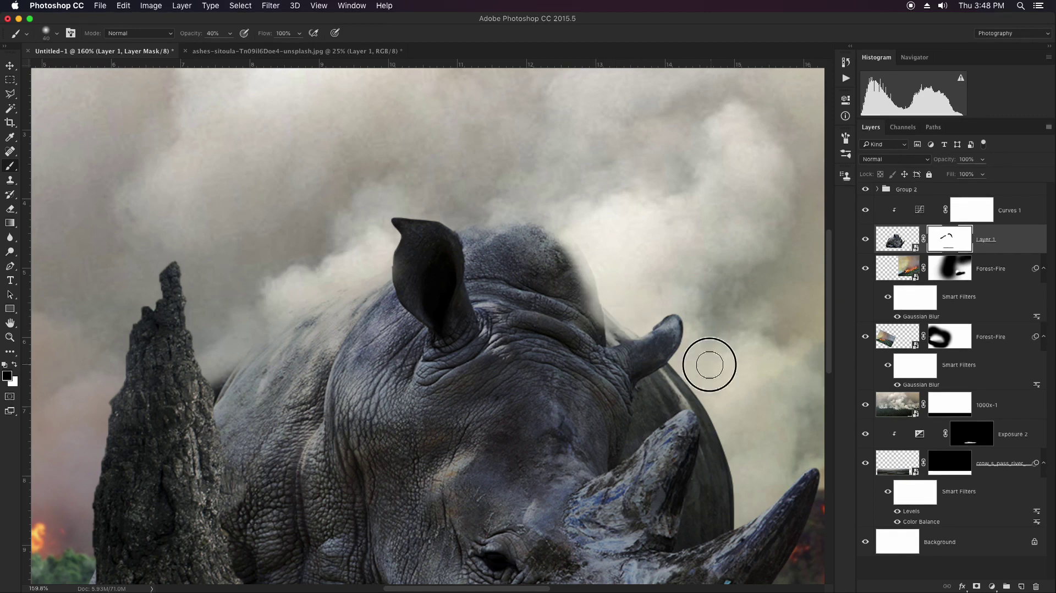
pyautogui.press('[')
pyautogui.press('[')
pyautogui.press('[')
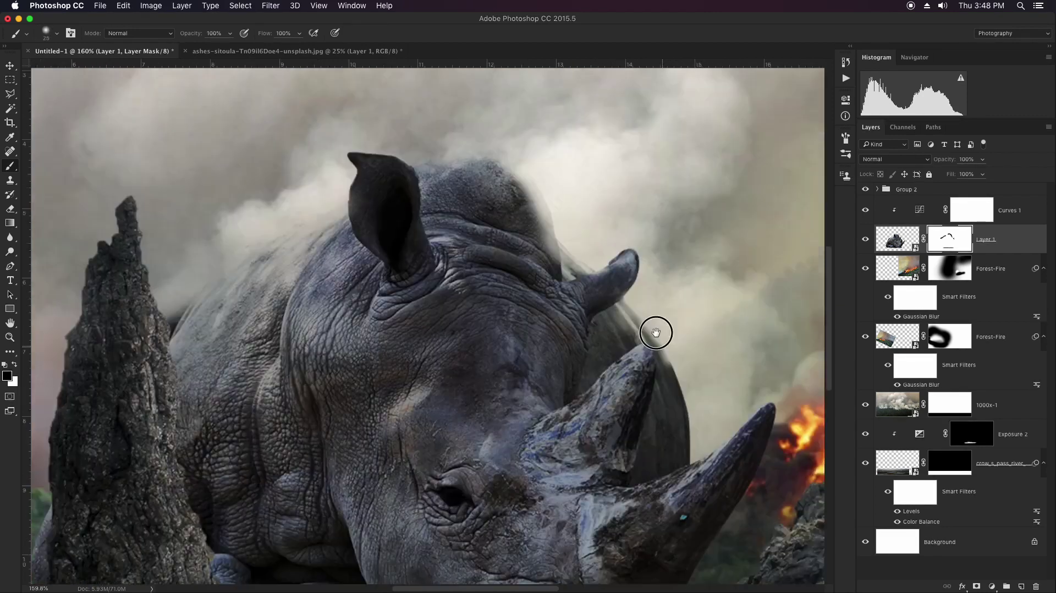
pyautogui.scroll(-5, 691, 383)
pyautogui.hscroll(3, 691, 384)
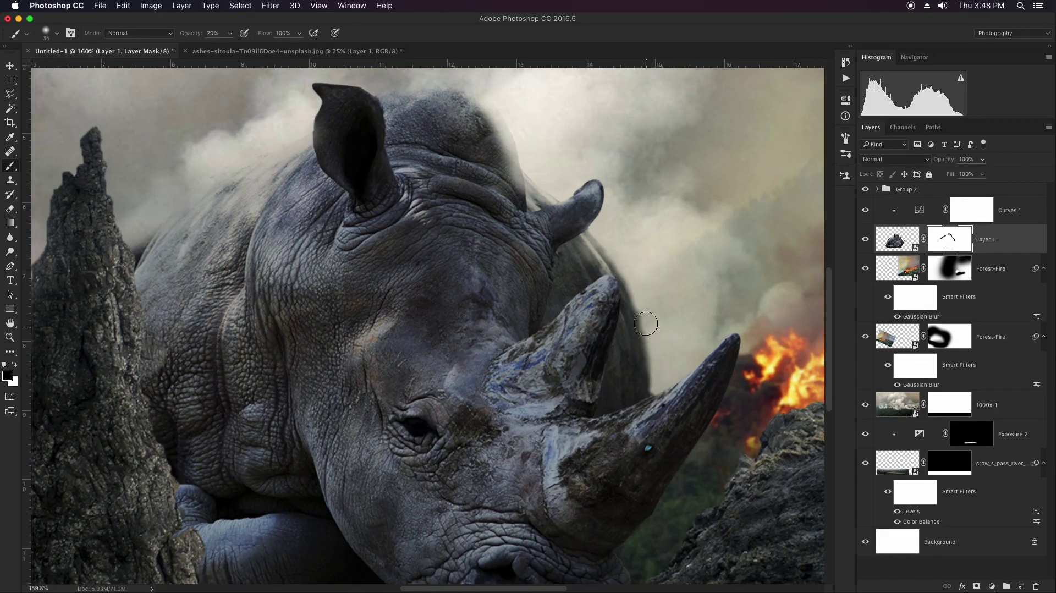
pyautogui.moveTo(643, 354); pyautogui.dragTo(636, 377)
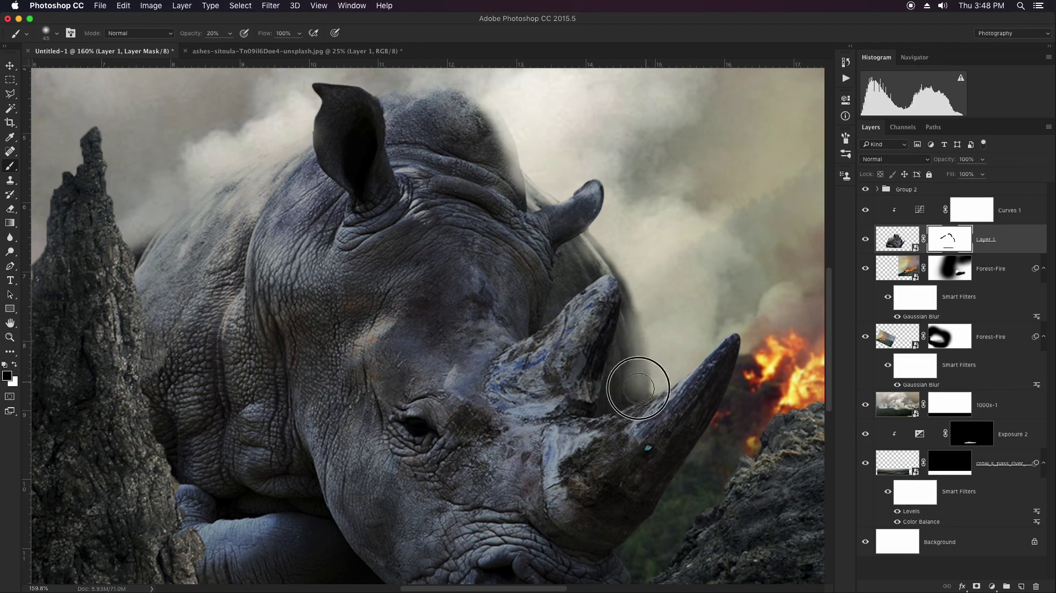
pyautogui.press('[')
pyautogui.moveTo(616, 263); pyautogui.dragTo(601, 248)
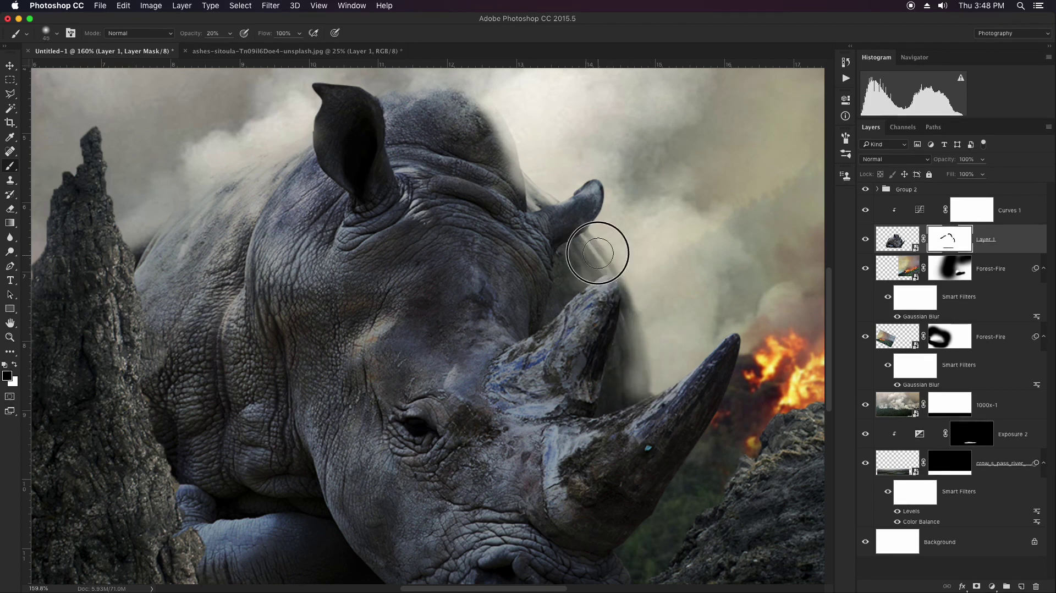
pyautogui.press(']')
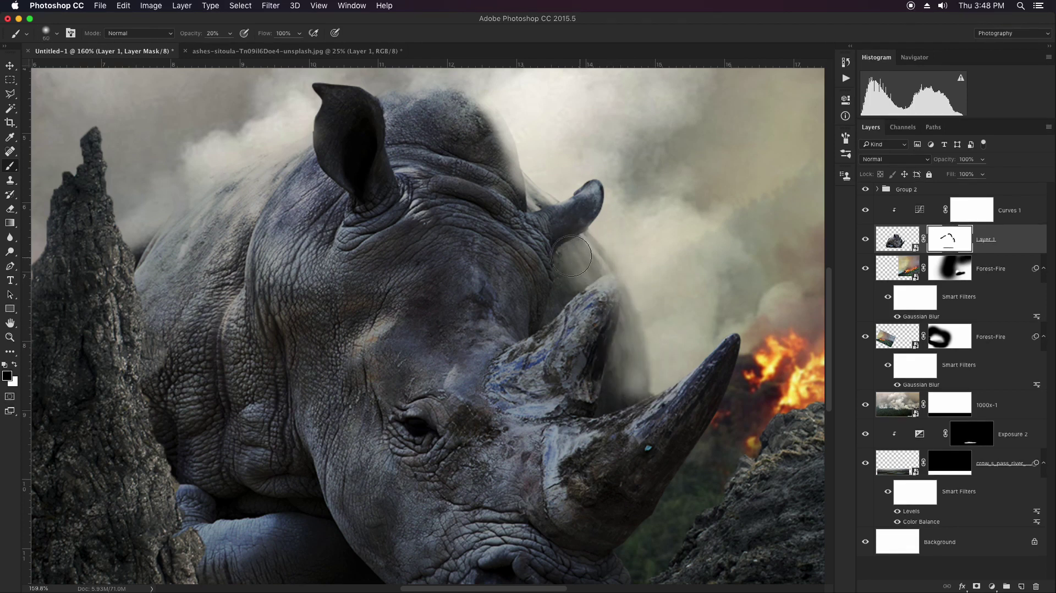
pyautogui.press(']')
pyautogui.press(']')
# Step: Fade the rhino's back left of the ear into smoke, then zoom in close on the ear
pyautogui.moveTo(529, 197); pyautogui.dragTo(619, 273)
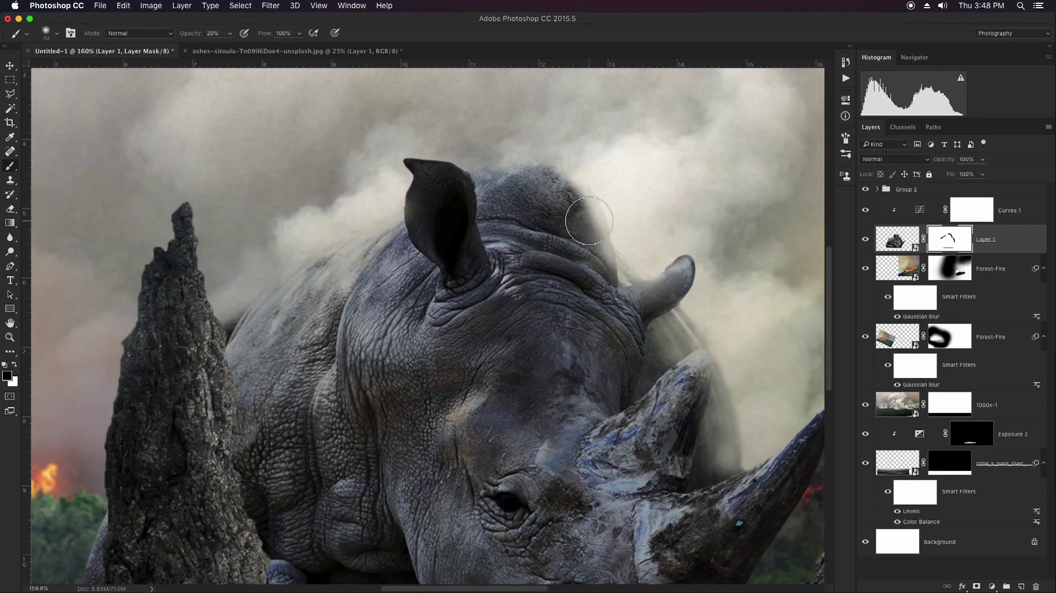
pyautogui.press(']')
pyautogui.press(']')
pyautogui.press(']')
pyautogui.moveTo(406, 246)
pyautogui.mouseDown()
pyautogui.moveTo(279, 283)
pyautogui.moveTo(239, 331)
pyautogui.mouseUp()
pyautogui.moveTo(216, 385); pyautogui.dragTo(315, 283)
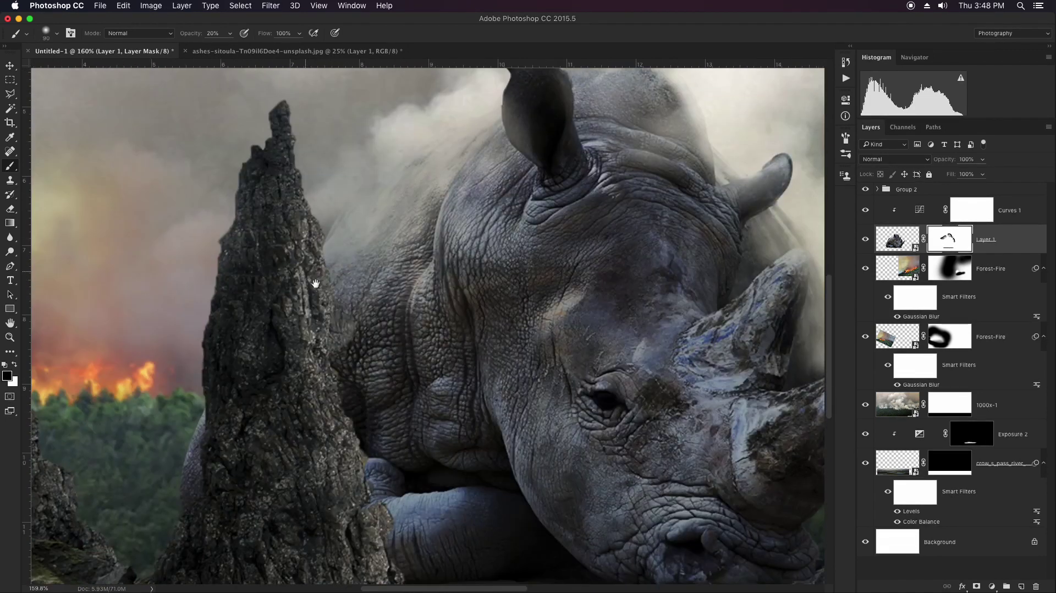
pyautogui.moveTo(395, 252); pyautogui.dragTo(265, 350)
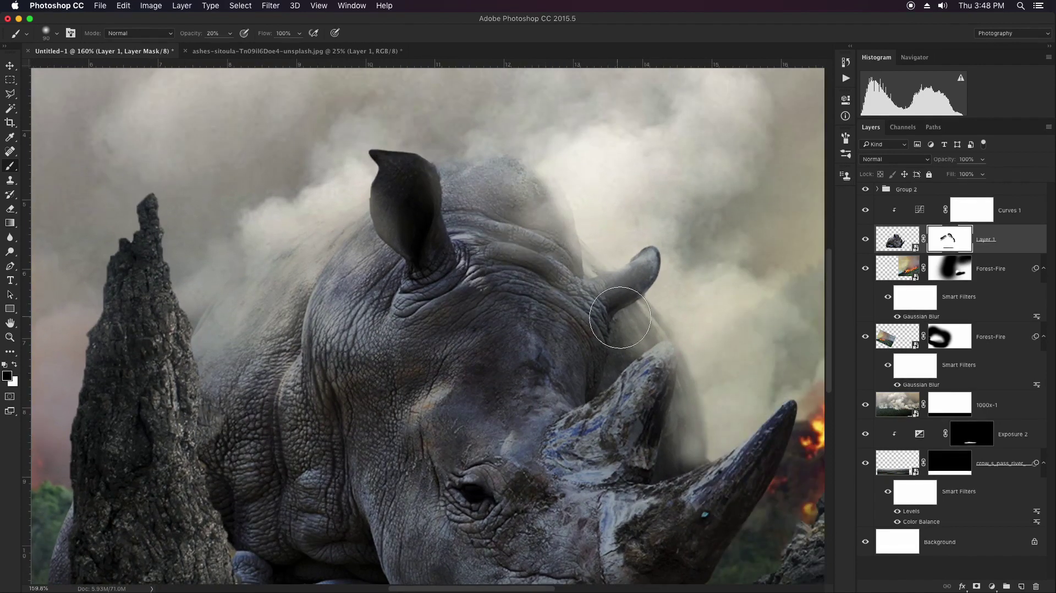
pyautogui.moveTo(667, 311); pyautogui.dragTo(610, 219)
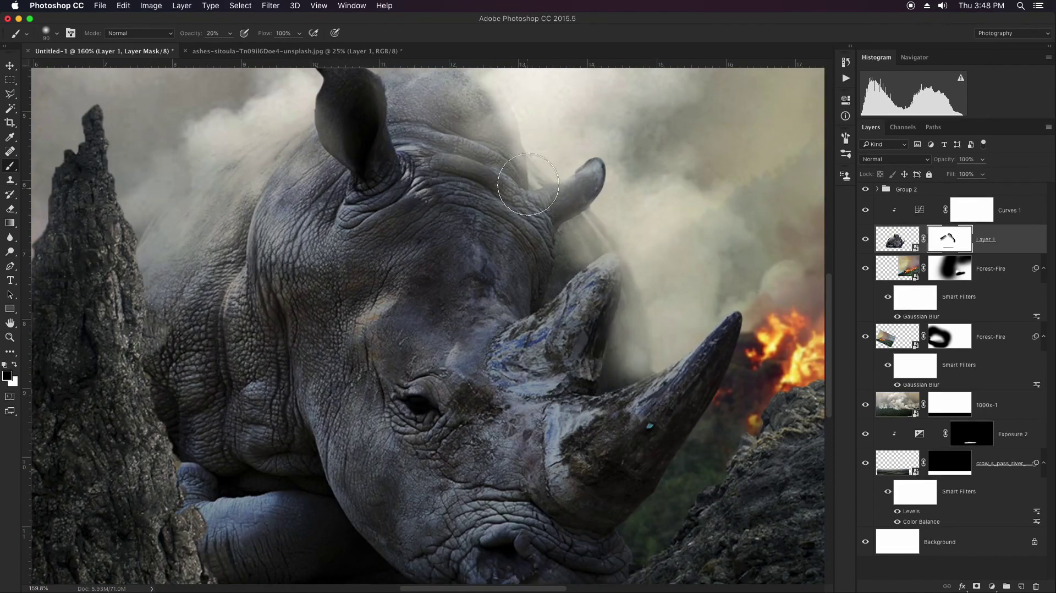
pyautogui.moveTo(463, 100); pyautogui.dragTo(489, 161)
pyautogui.moveTo(378, 224); pyautogui.dragTo(472, 272)
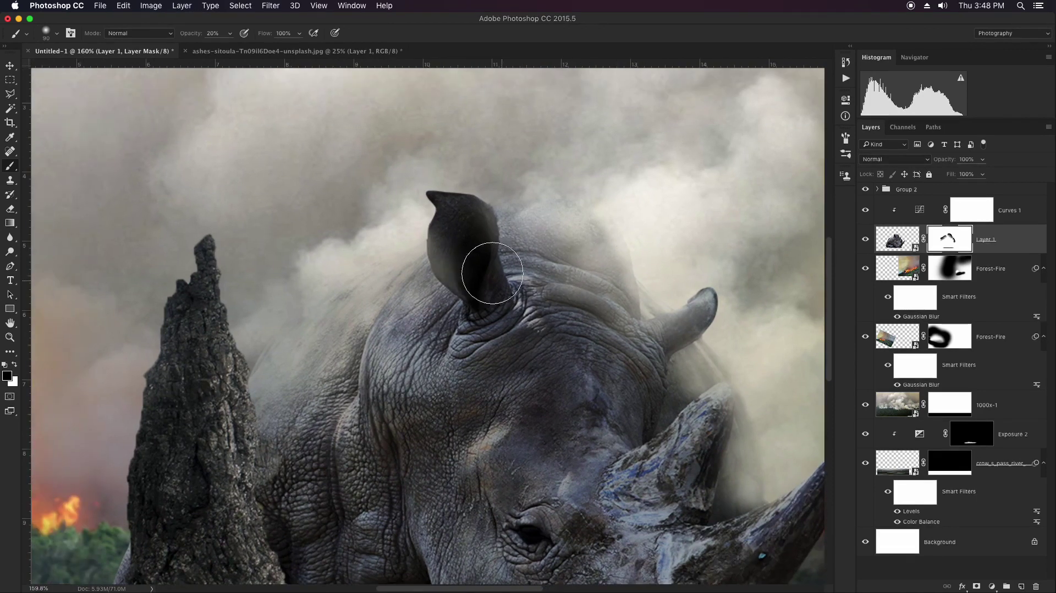
pyautogui.press('z')
pyautogui.click(463, 264)
pyautogui.press('p')
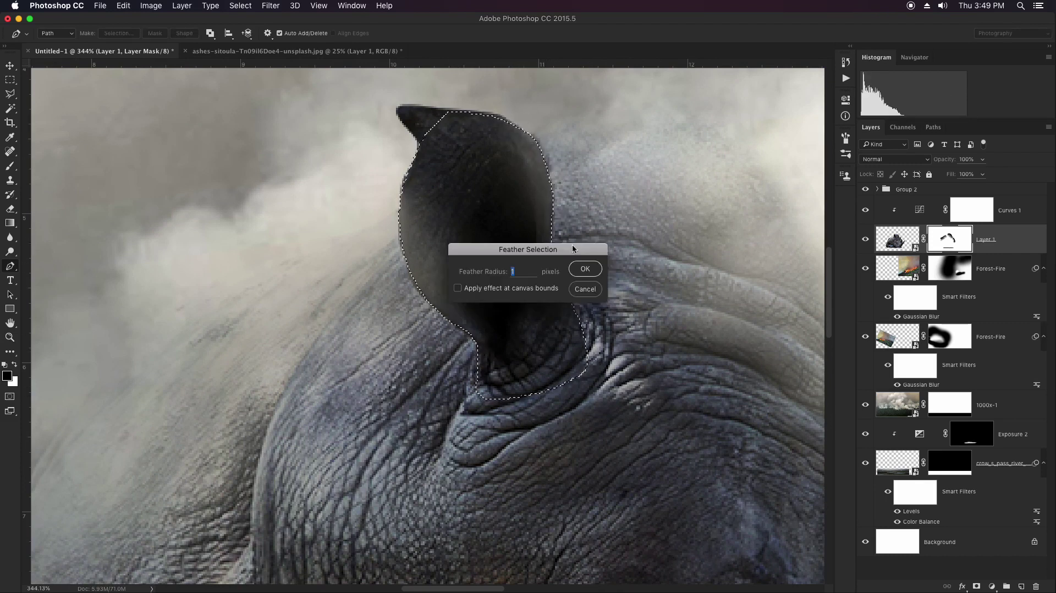
# Step: Turn the ear path into a selection, fill it white on the mask, and deselect
pyautogui.press('Return')
pyautogui.hotkey('alt', 'BackSpace')
pyautogui.press('x')
pyautogui.hotkey('alt', 'BackSpace')
pyautogui.hotkey('ctrl', 'd')
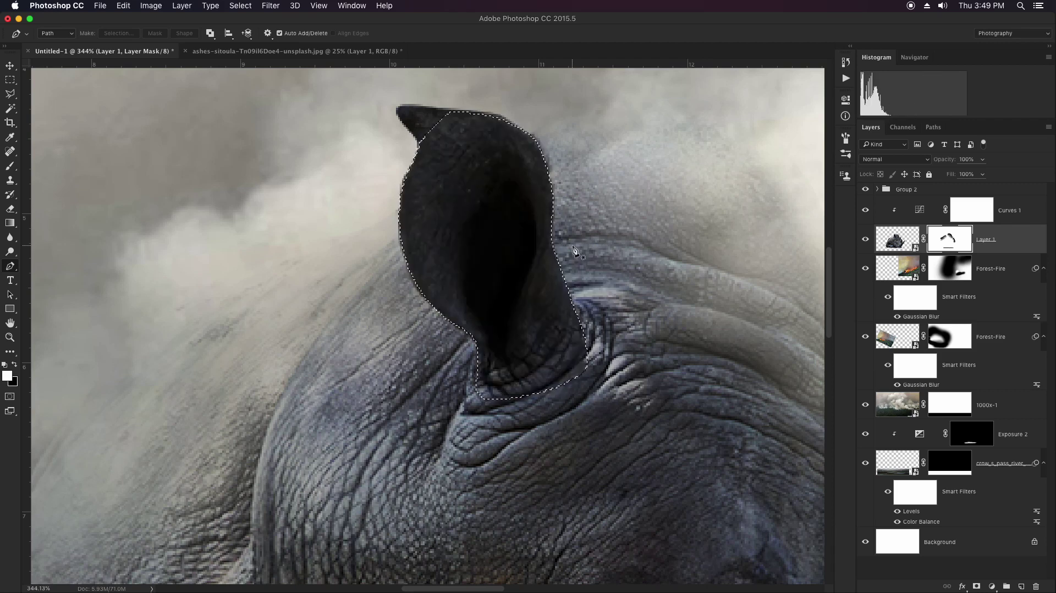
pyautogui.press('z')
pyautogui.scroll(-2, 585, 260)
pyautogui.scroll(-5, 586, 259)
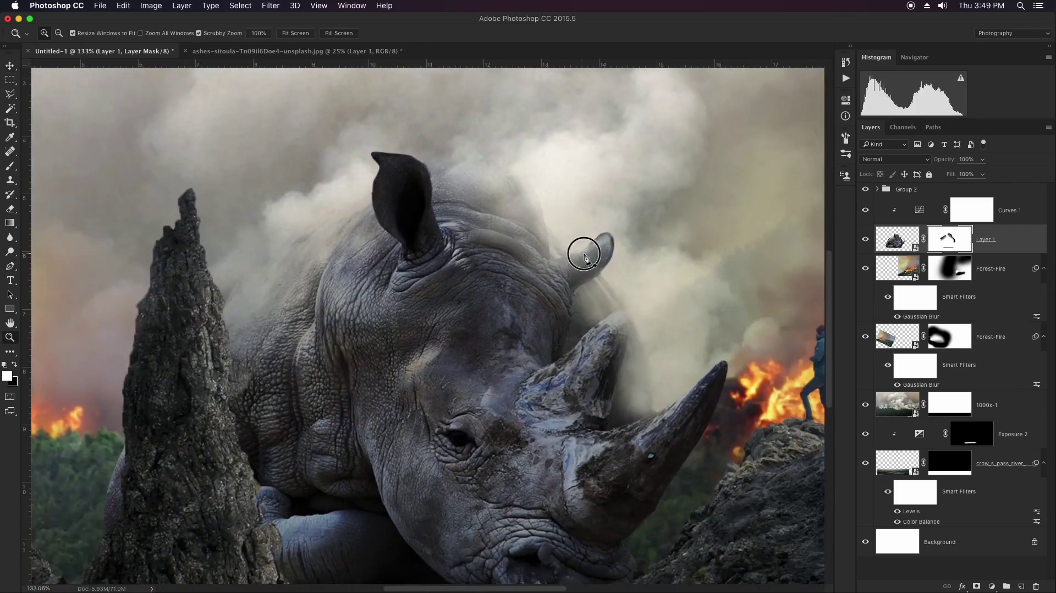
pyautogui.scroll(5, 589, 242)
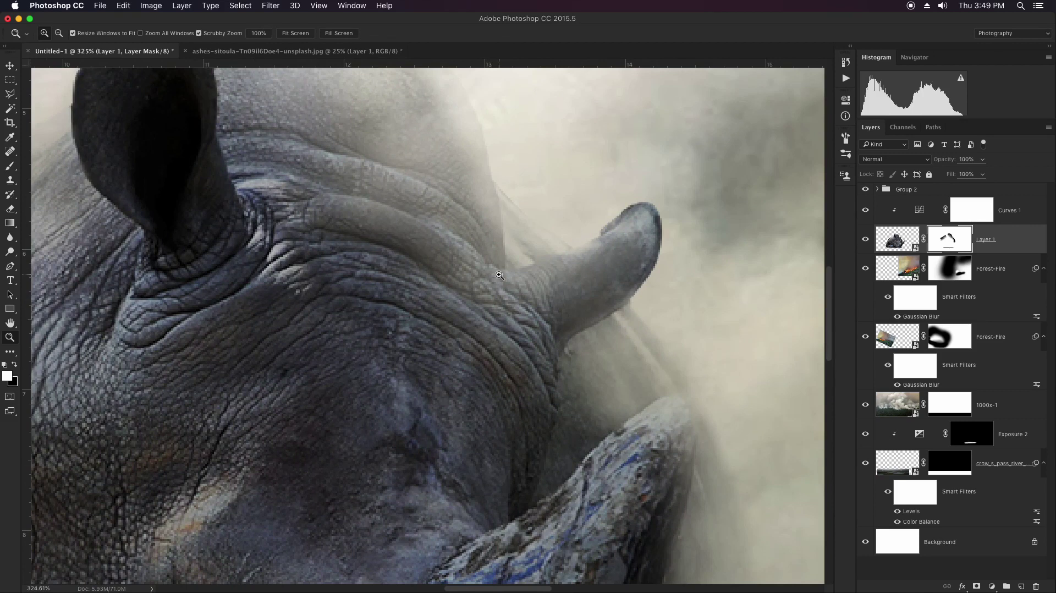
# Step: Paint away fog over the small horn's base at 50% opacity and select the small horn path
pyautogui.press('b')
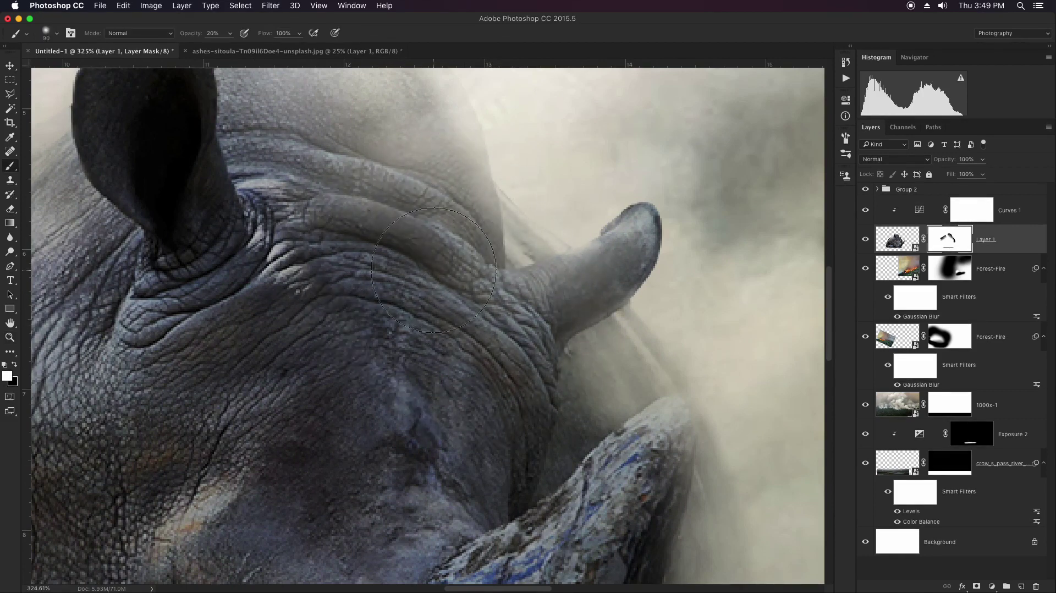
pyautogui.press('5')
pyautogui.moveTo(448, 272); pyautogui.dragTo(484, 375)
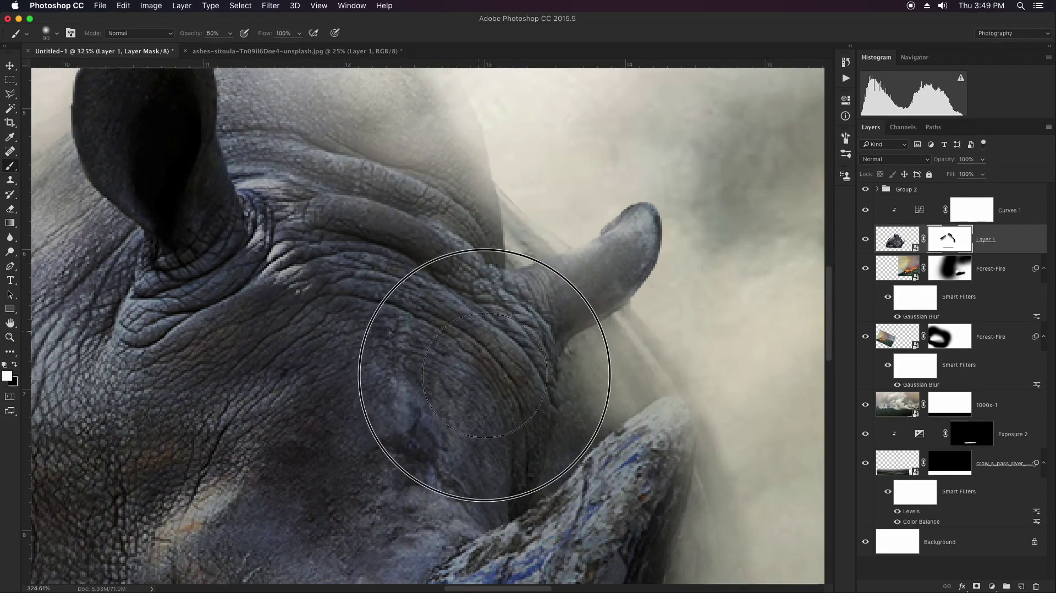
pyautogui.press('p')
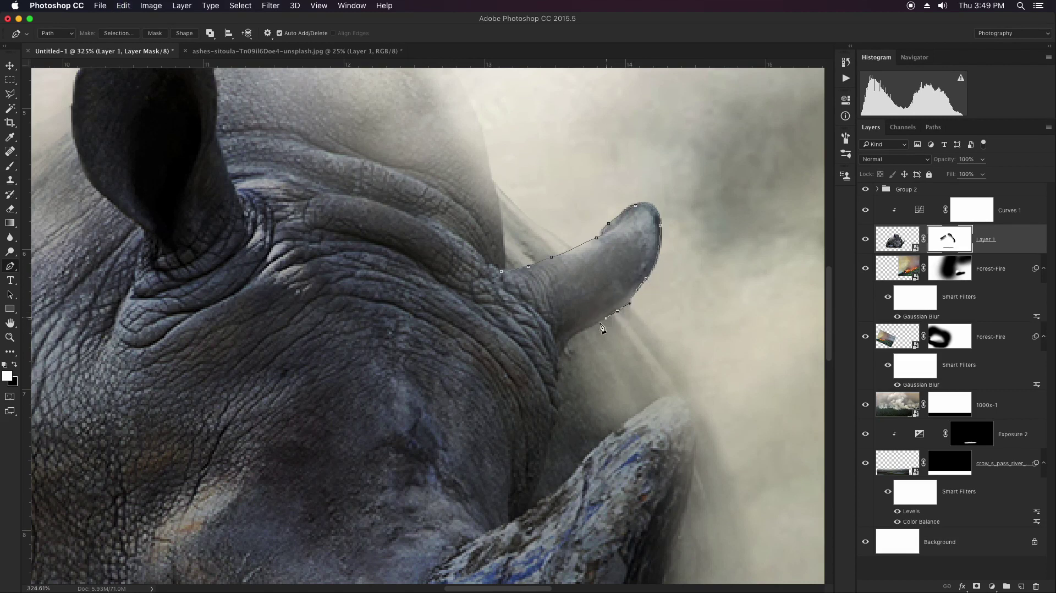
pyautogui.rightClick(505, 262)
pyautogui.press('Return')
pyautogui.press('v')
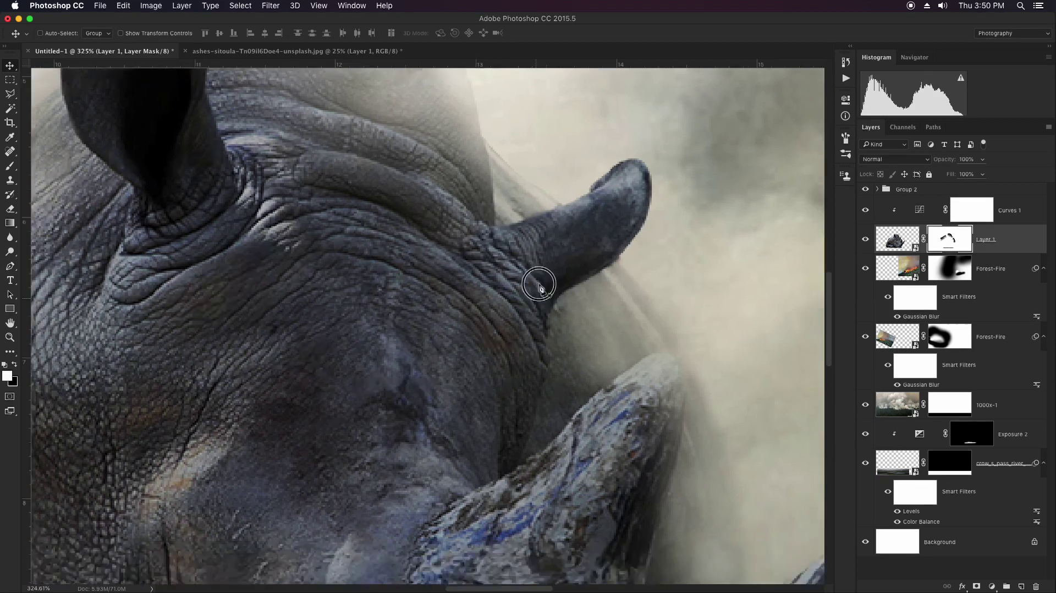
pyautogui.scroll(-5, 539, 285)
# Step: Select the front horn path, fill its edge on the mask, deselect, and zoom back out
pyautogui.press('p')
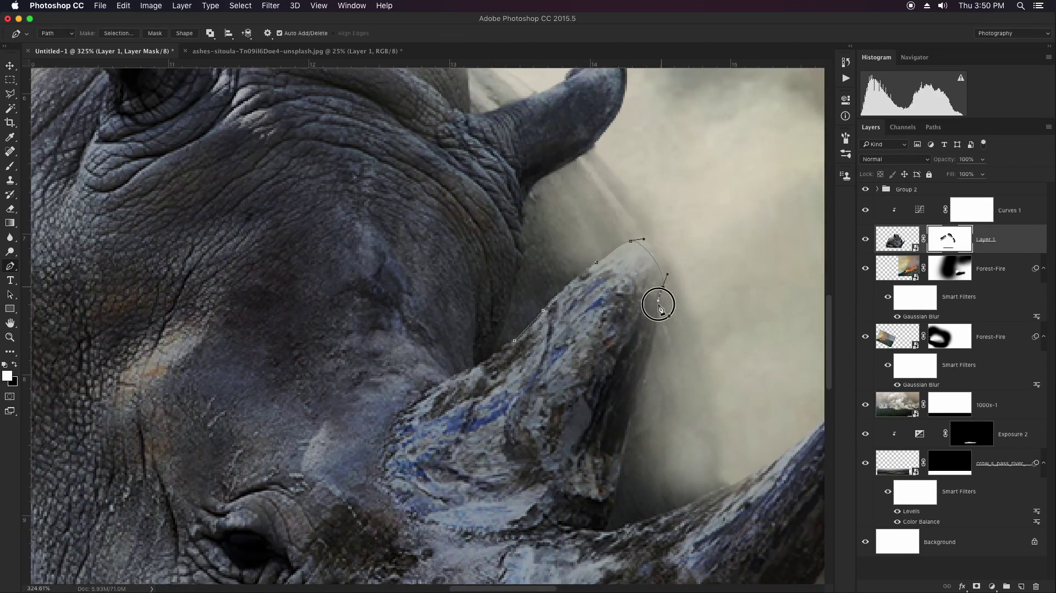
pyautogui.scroll(-4, 659, 306)
pyautogui.moveTo(629, 286); pyautogui.dragTo(627, 303)
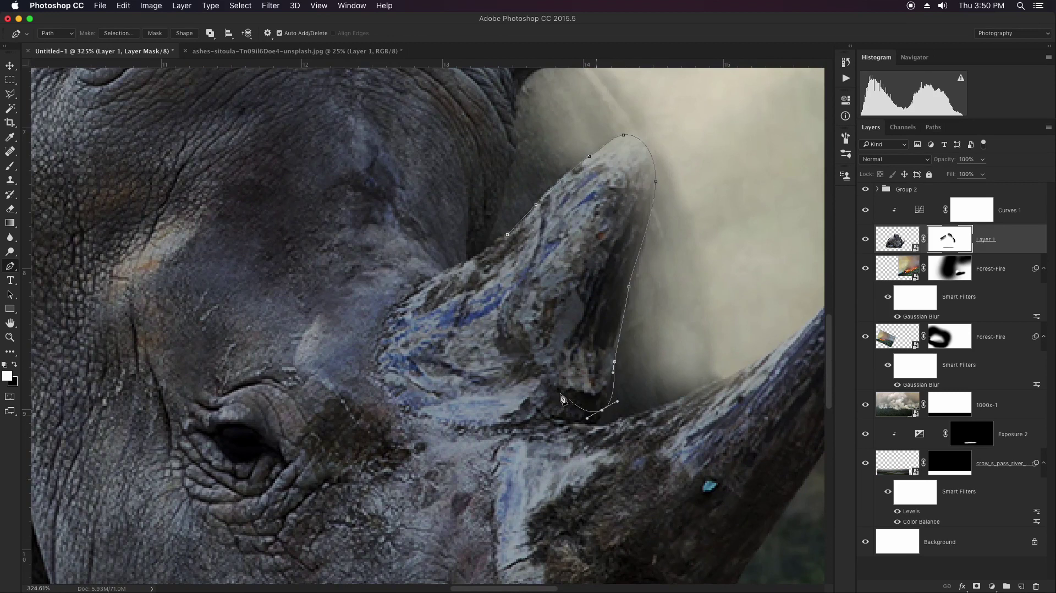
pyautogui.hotkey('ctrl', 'Return')
pyautogui.press('Delete')
pyautogui.hotkey('ctrl', 'd')
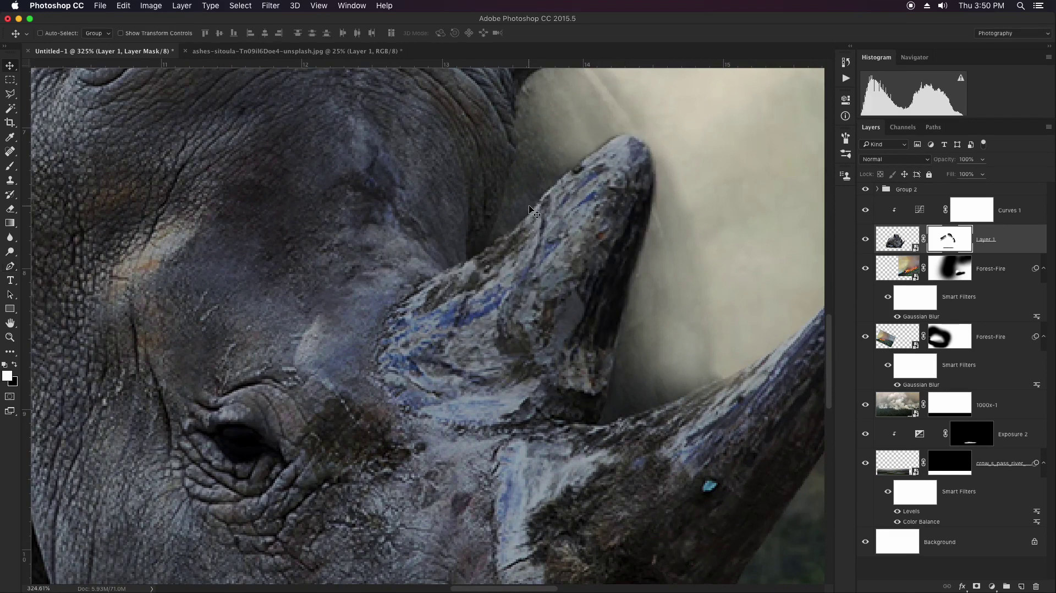
pyautogui.press('z')
pyautogui.moveTo(604, 285); pyautogui.dragTo(487, 312)
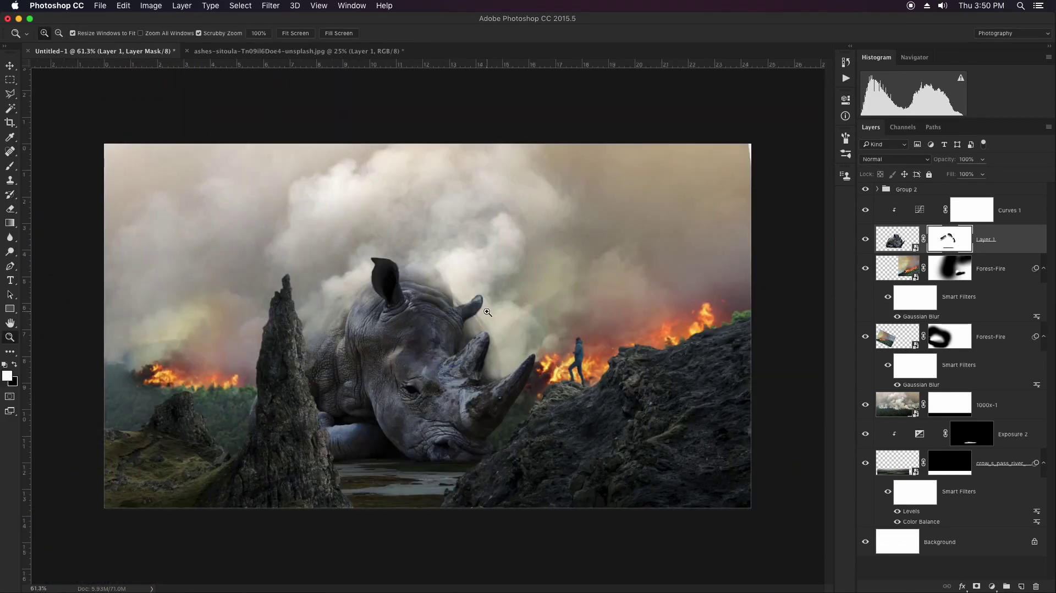
# Step: Apply a 1.1 pixel Gaussian Blur filter to the rhino layer
pyautogui.press('v')
pyautogui.click(877, 246)
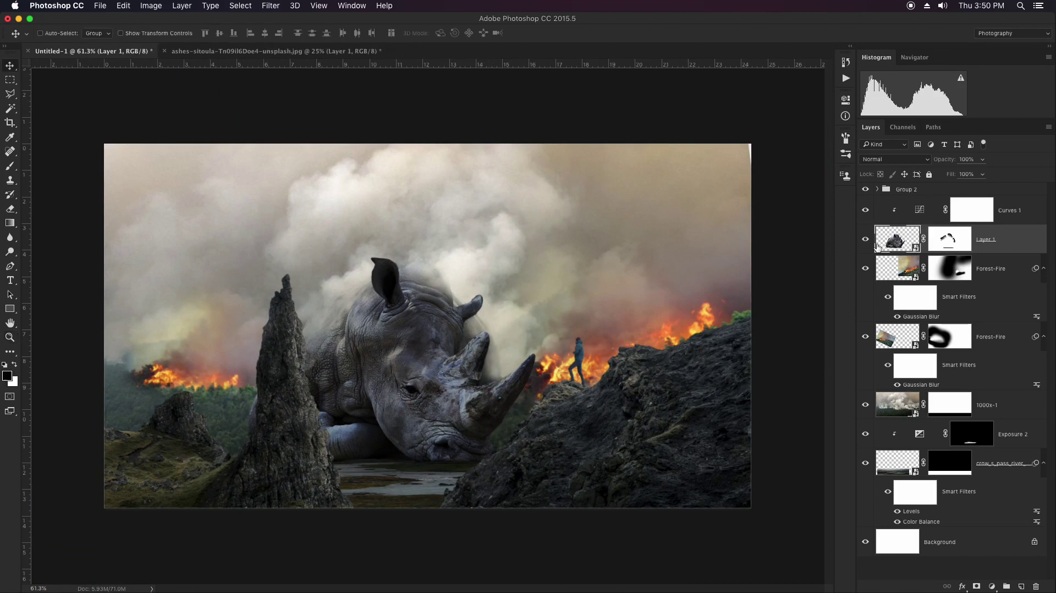
pyautogui.click(271, 7)
pyautogui.click(432, 185)
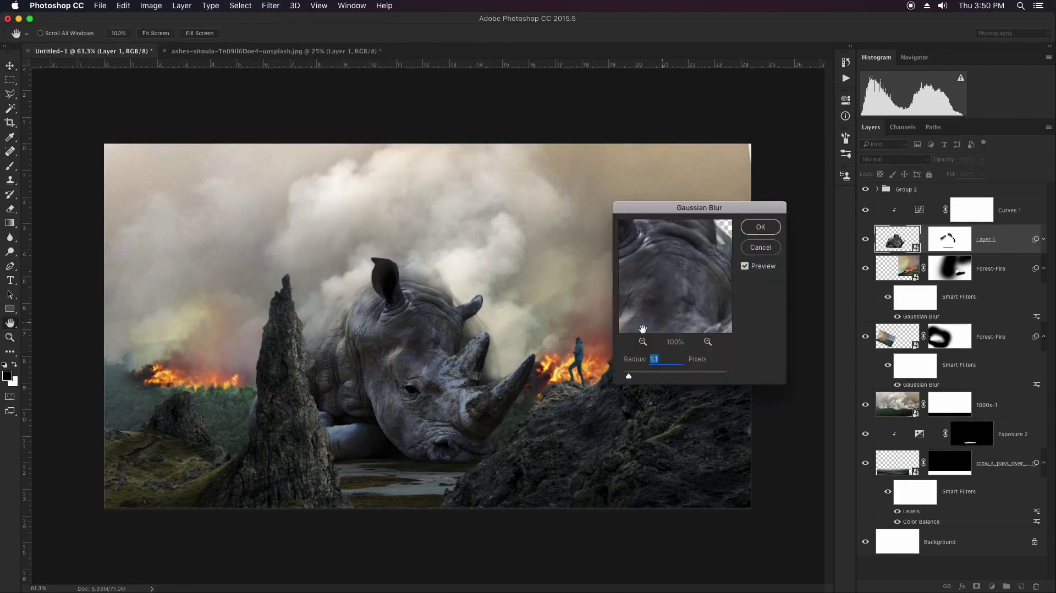
pyautogui.click(761, 227)
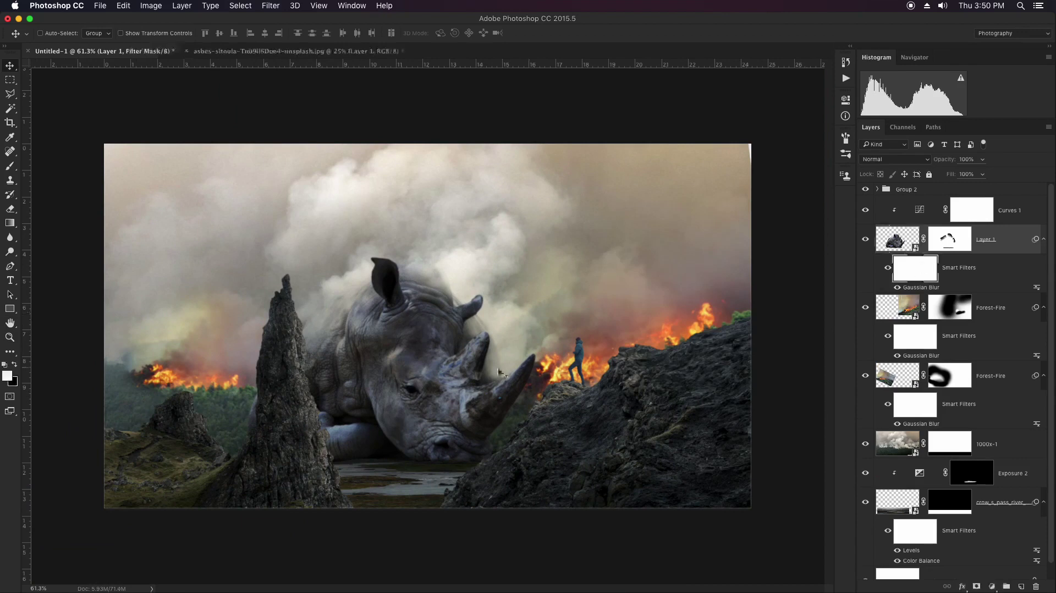
# Step: Paint black at size 150 on the blur mask to keep the leg sharp, then lower opacity to 20%
pyautogui.press('z')
pyautogui.moveTo(424, 389); pyautogui.dragTo(462, 388)
pyautogui.scroll(-3, 463, 388)
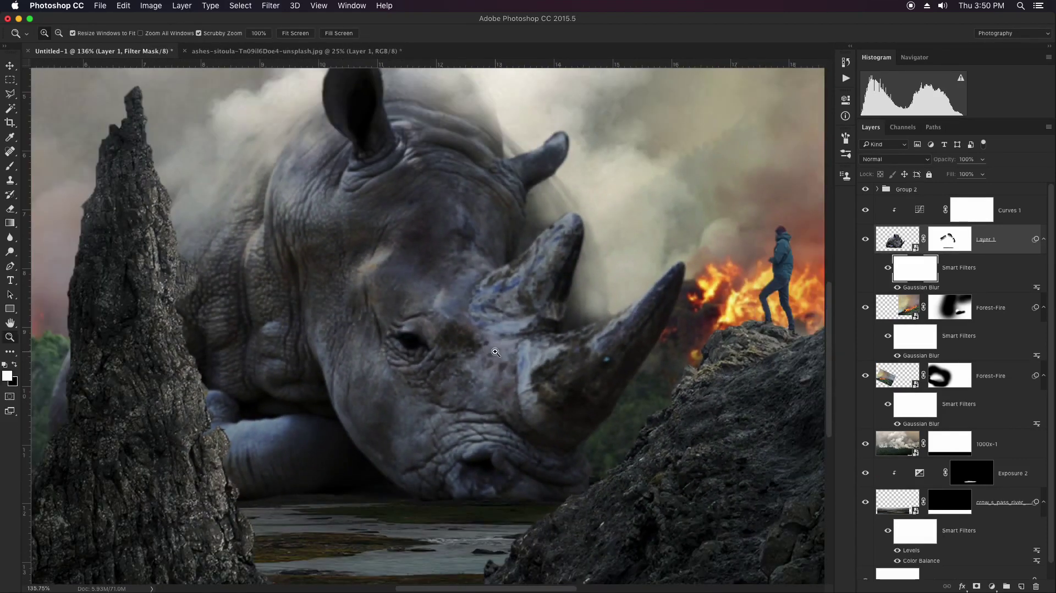
pyautogui.press('b')
pyautogui.press(']')
pyautogui.press(']')
pyautogui.press('x')
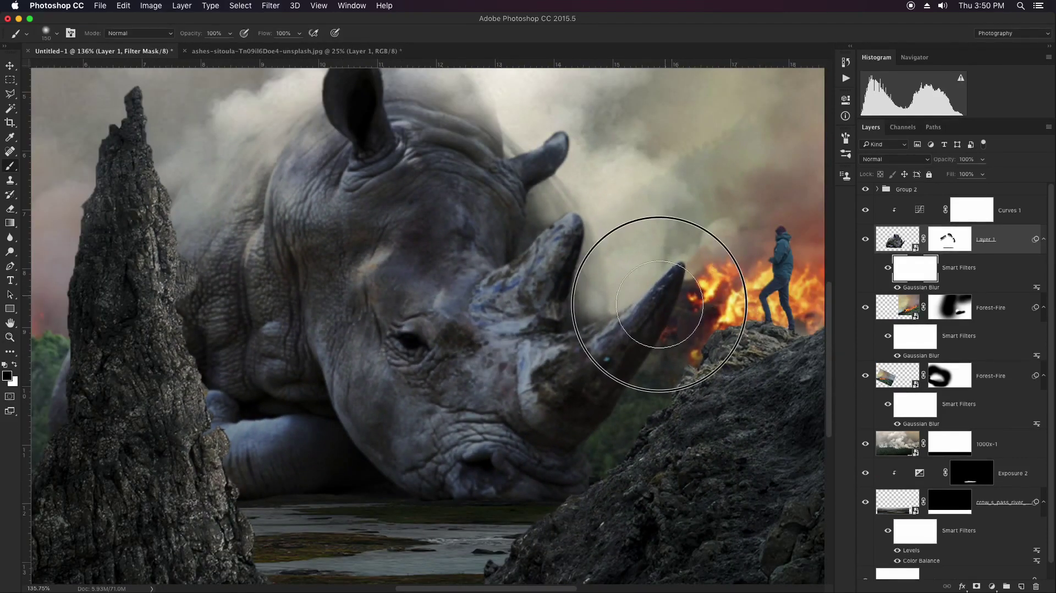
pyautogui.moveTo(551, 464)
pyautogui.mouseDown()
pyautogui.moveTo(448, 471)
pyautogui.moveTo(325, 448)
pyautogui.moveTo(512, 389)
pyautogui.moveTo(481, 465)
pyautogui.moveTo(260, 460)
pyautogui.moveTo(406, 264)
pyautogui.moveTo(508, 309)
pyautogui.moveTo(554, 236)
pyautogui.moveTo(389, 365)
pyautogui.moveTo(336, 292)
pyautogui.mouseUp()
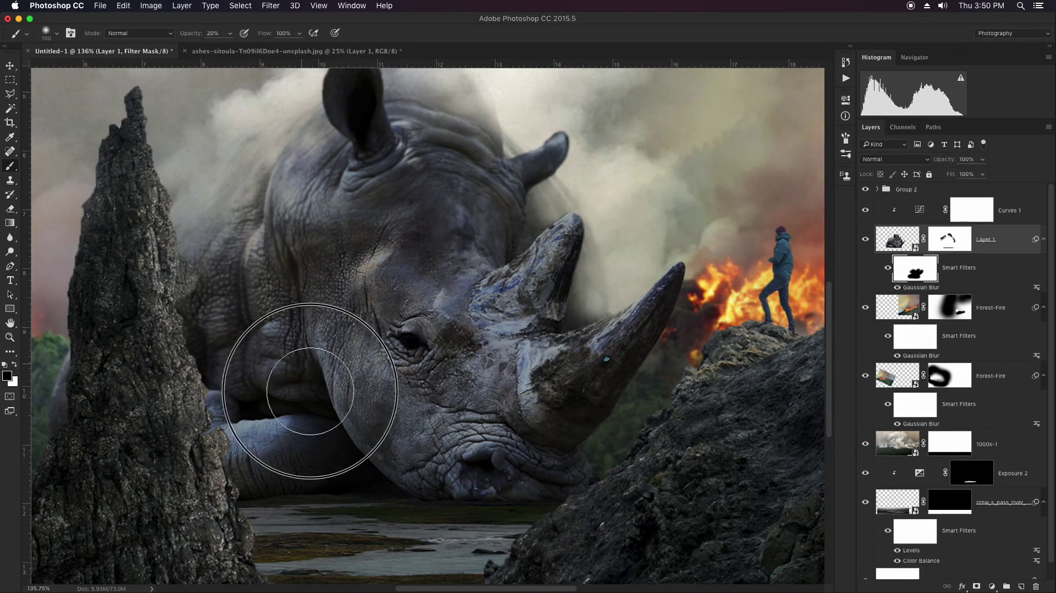
pyautogui.scroll(3, 307, 330)
pyautogui.press('2')
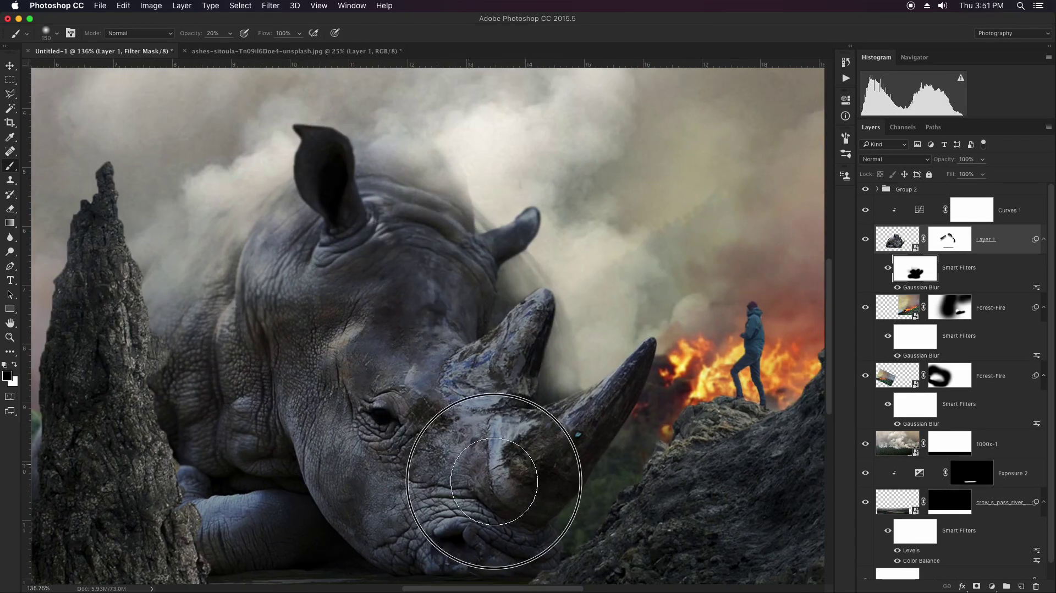
pyautogui.scroll(-5, 481, 440)
pyautogui.scroll(-2, 310, 407)
pyautogui.scroll(-4, 309, 407)
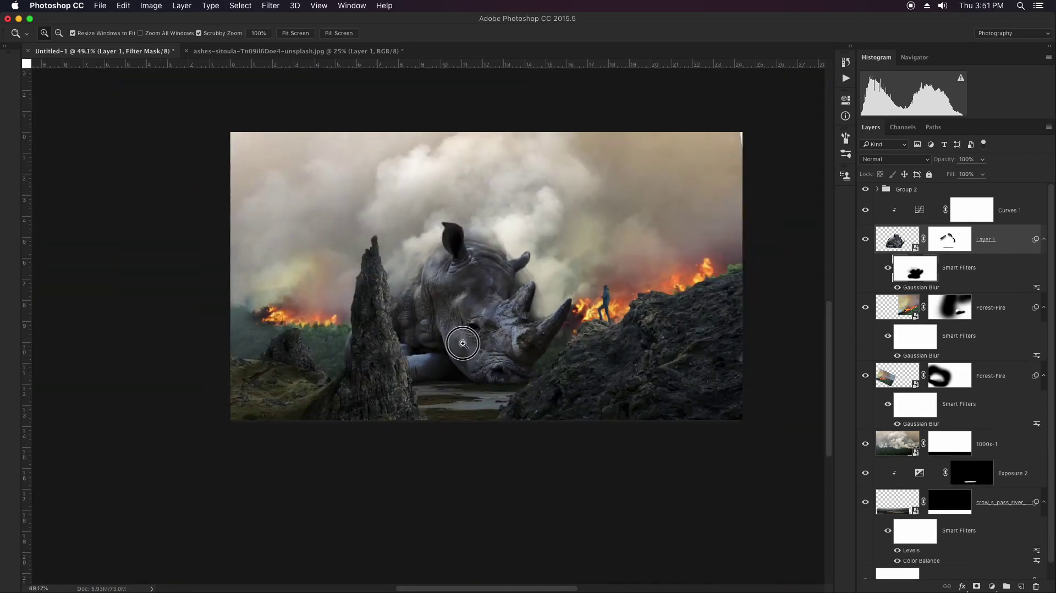
pyautogui.scroll(-2, 310, 407)
# Step: Place the forest-fire photo, flip it horizontally, scale to about 63% and tilt it over the upper-left sky
pyautogui.press('v')
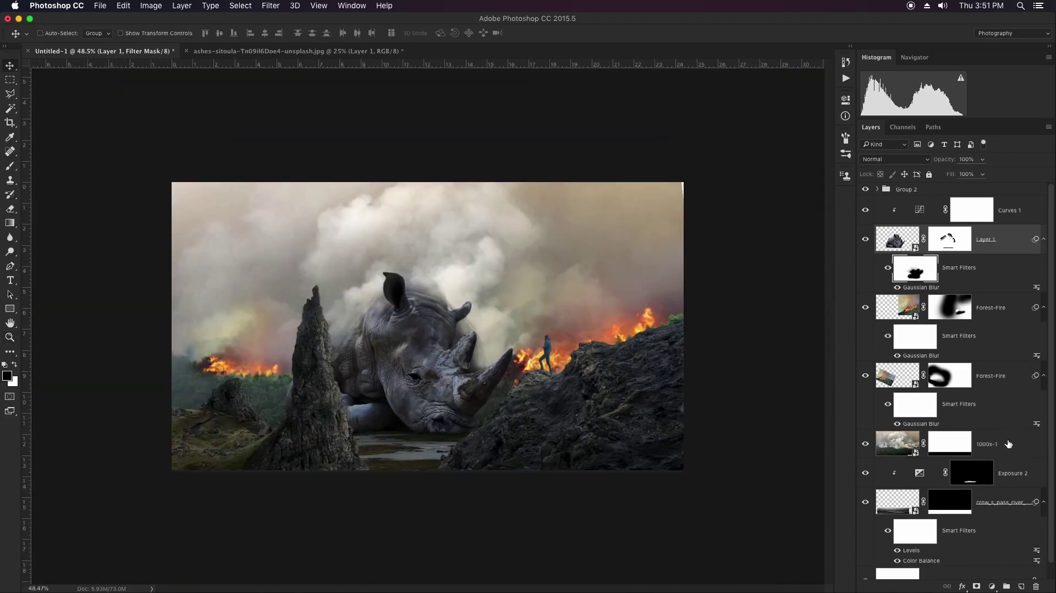
pyautogui.moveTo(1009, 444); pyautogui.dragTo(1008, 446)
pyautogui.rightClick(509, 308)
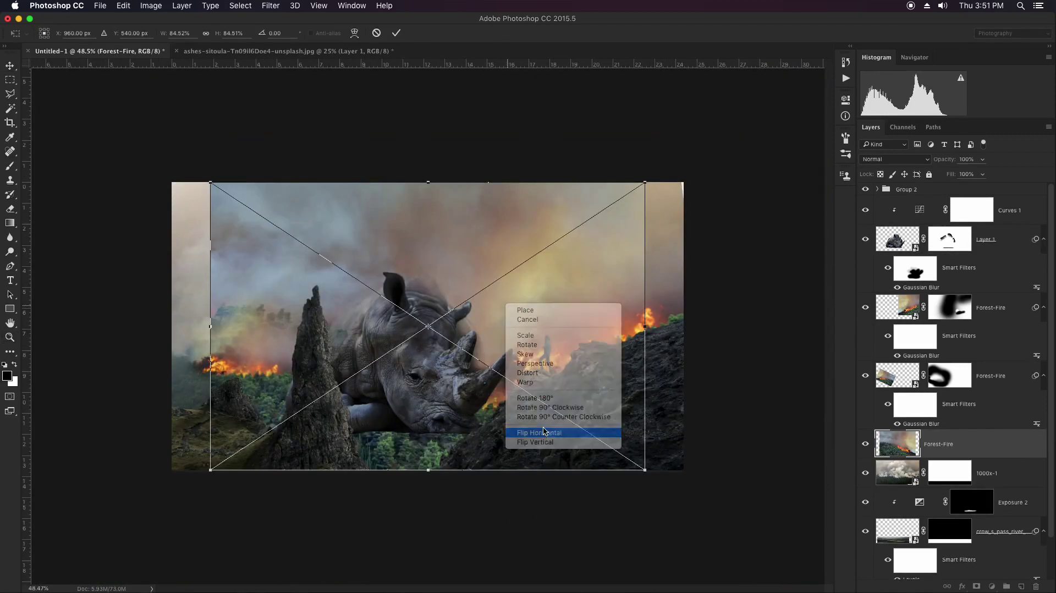
pyautogui.click(550, 431)
pyautogui.moveTo(552, 342)
pyautogui.mouseDown()
pyautogui.moveTo(409, 355)
pyautogui.moveTo(338, 341)
pyautogui.mouseUp()
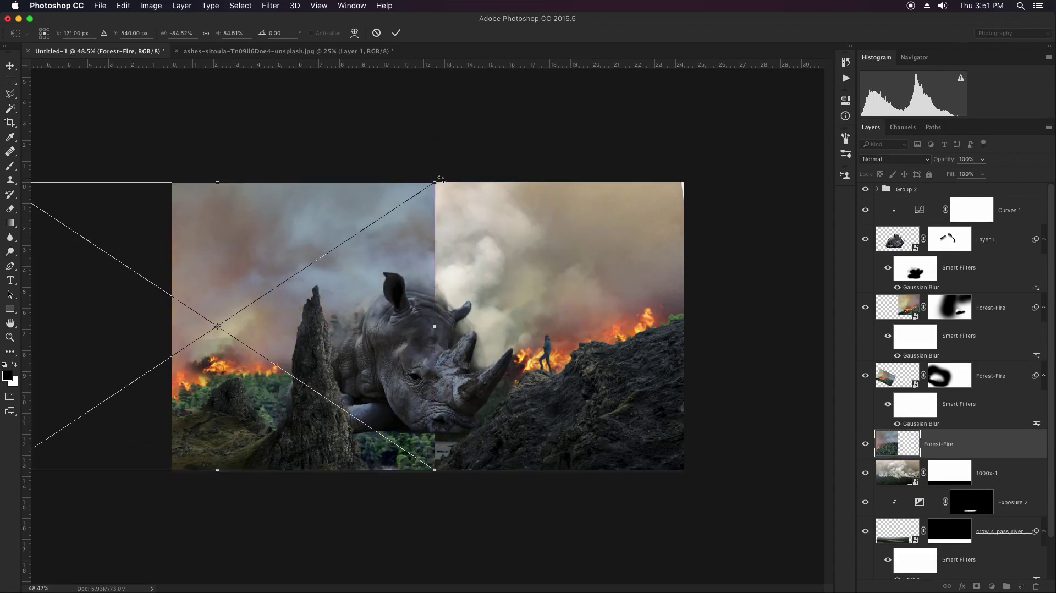
pyautogui.moveTo(431, 183)
pyautogui.mouseDown()
pyautogui.moveTo(328, 263)
pyautogui.moveTo(312, 263)
pyautogui.mouseUp()
pyautogui.moveTo(253, 348); pyautogui.dragTo(314, 370)
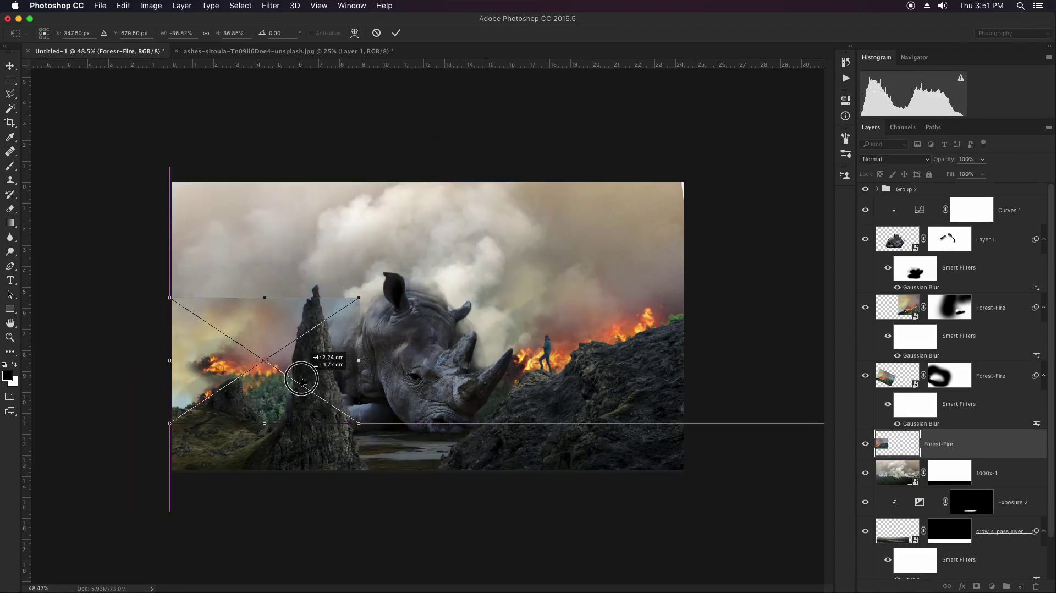
pyautogui.moveTo(438, 360)
pyautogui.mouseDown()
pyautogui.moveTo(372, 374)
pyautogui.moveTo(454, 373)
pyautogui.mouseUp()
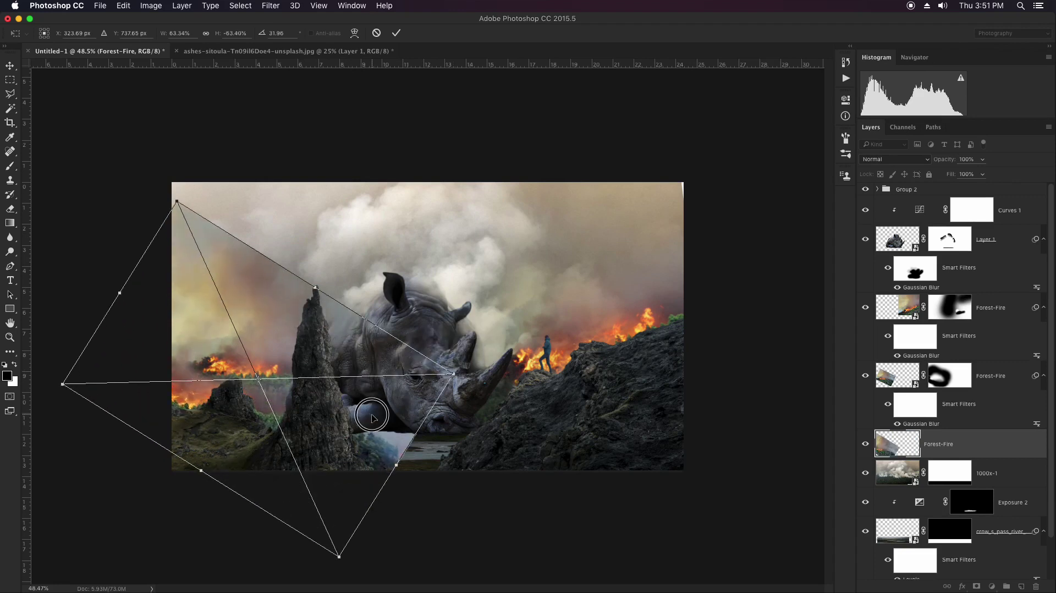
pyautogui.moveTo(367, 415)
pyautogui.mouseDown()
pyautogui.moveTo(395, 389)
pyautogui.moveTo(366, 366)
pyautogui.mouseUp()
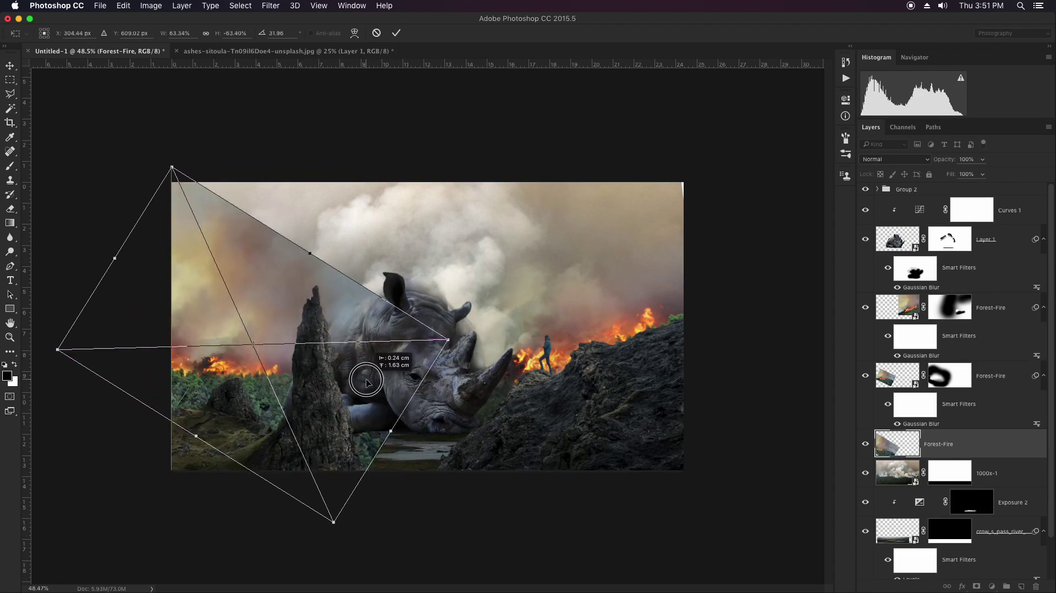
pyautogui.moveTo(462, 400)
pyautogui.mouseDown()
pyautogui.moveTo(347, 400)
pyautogui.moveTo(370, 394)
pyautogui.mouseUp()
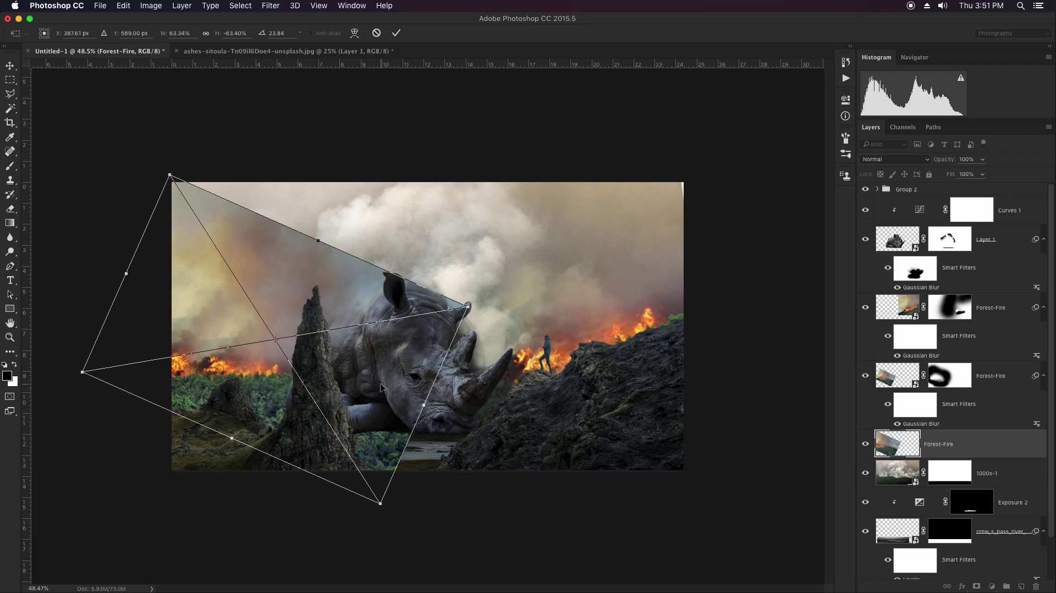
pyautogui.press('Return')
# Step: Mask the third Forest-Fire layer with black at 100% over the upper-left sky band and lower-left ground, then nudge it
pyautogui.click(979, 586)
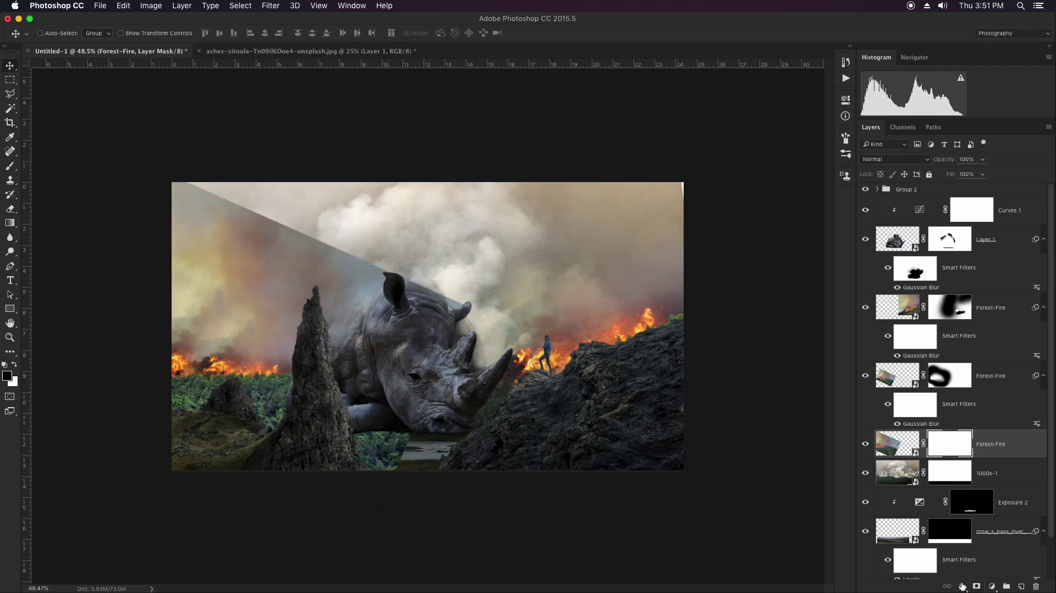
pyautogui.press('b')
pyautogui.press('0')
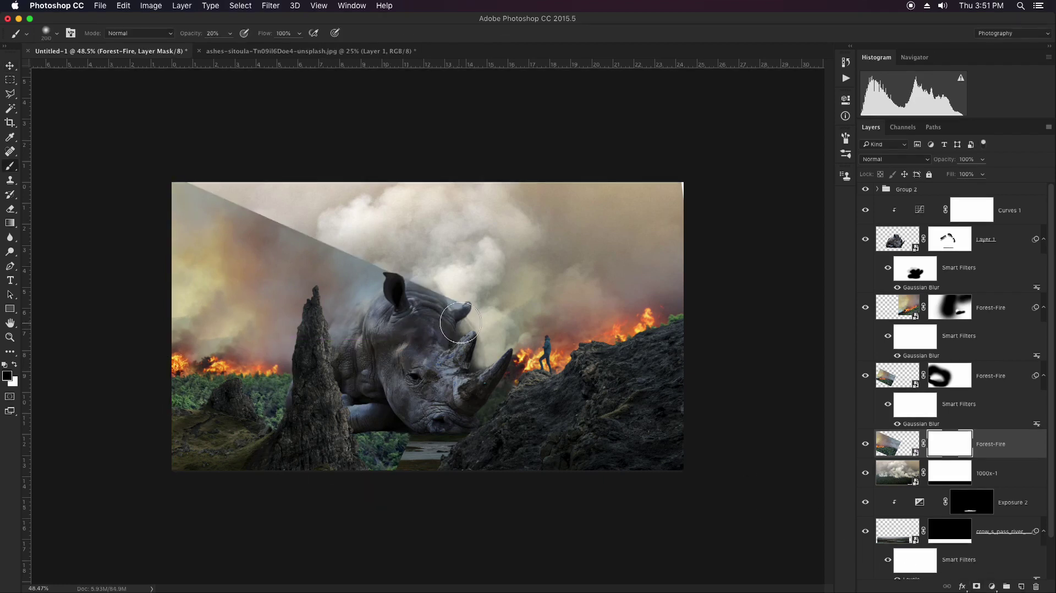
pyautogui.press(']')
pyautogui.press(']')
pyautogui.press(']')
pyautogui.moveTo(389, 267); pyautogui.dragTo(432, 304)
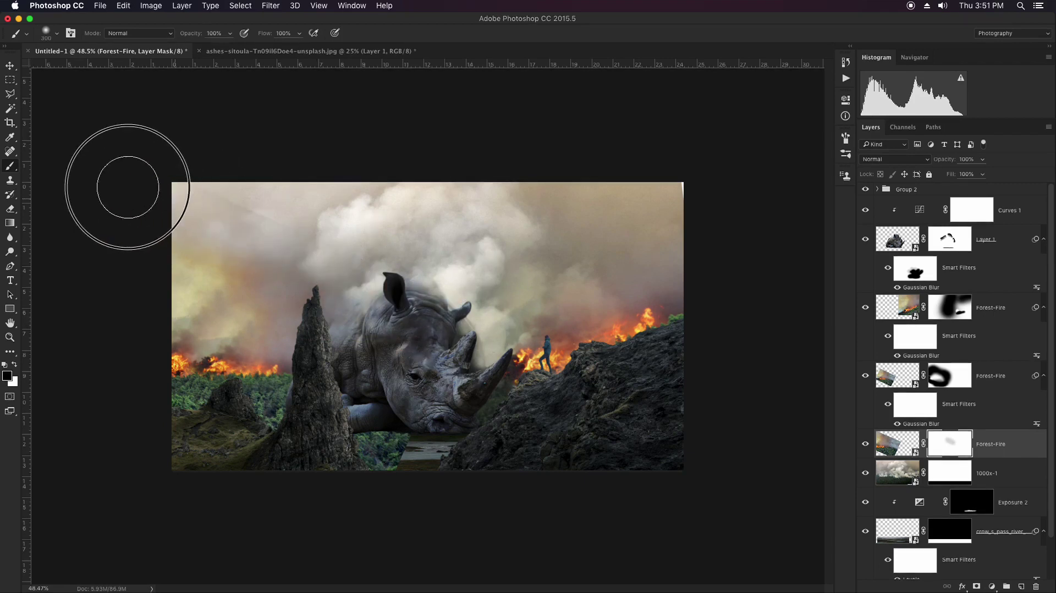
pyautogui.moveTo(127, 182); pyautogui.dragTo(405, 451)
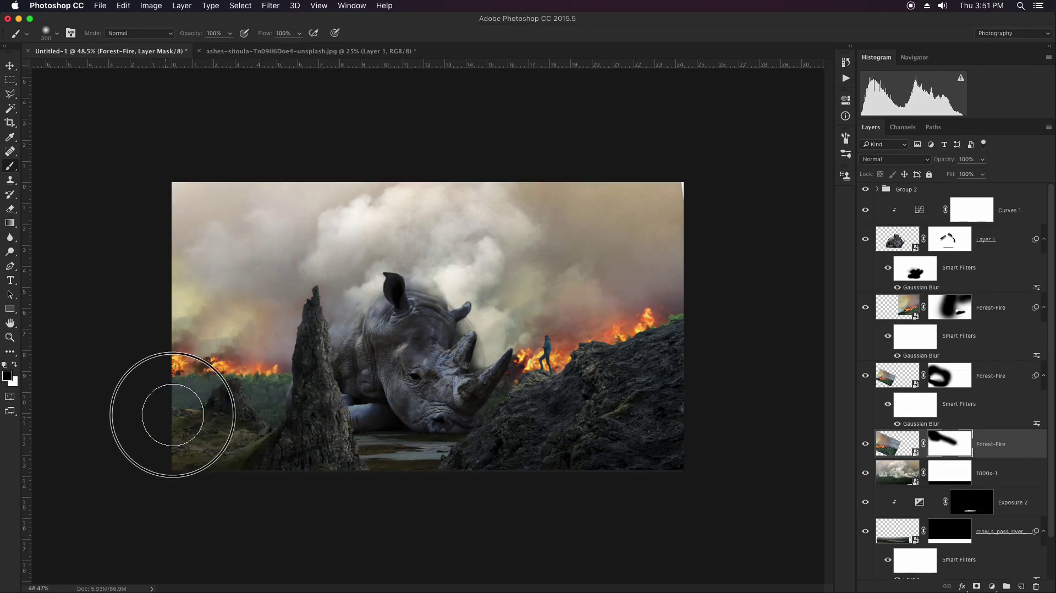
pyautogui.moveTo(165, 413); pyautogui.dragTo(276, 400)
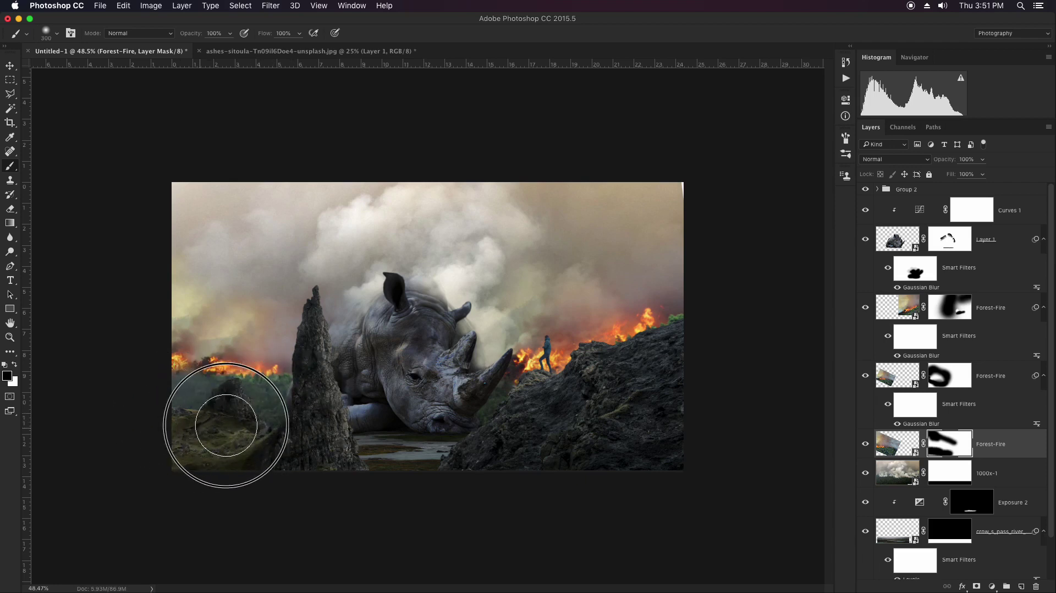
pyautogui.press('v')
pyautogui.moveTo(200, 381); pyautogui.dragTo(219, 388)
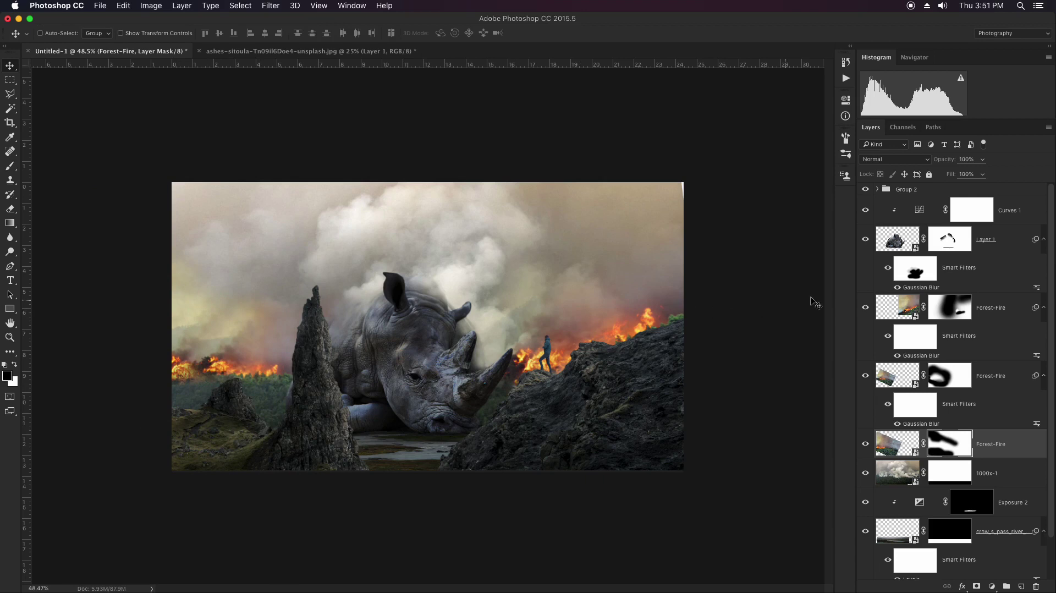
# Step: Group layers Curves 1 through crow_s_pass into Group 3 and add an empty Layer 2 above it
pyautogui.click(1035, 213)
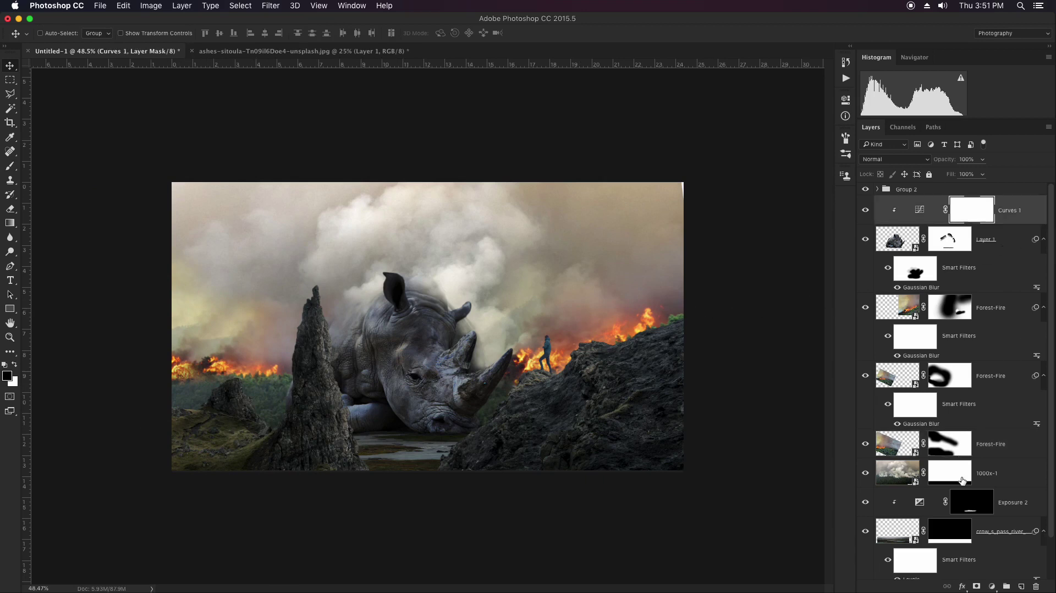
pyautogui.keyDown('shift'); pyautogui.click(1015, 527); pyautogui.keyUp('shift')
pyautogui.hotkey('ctrl', 'g')
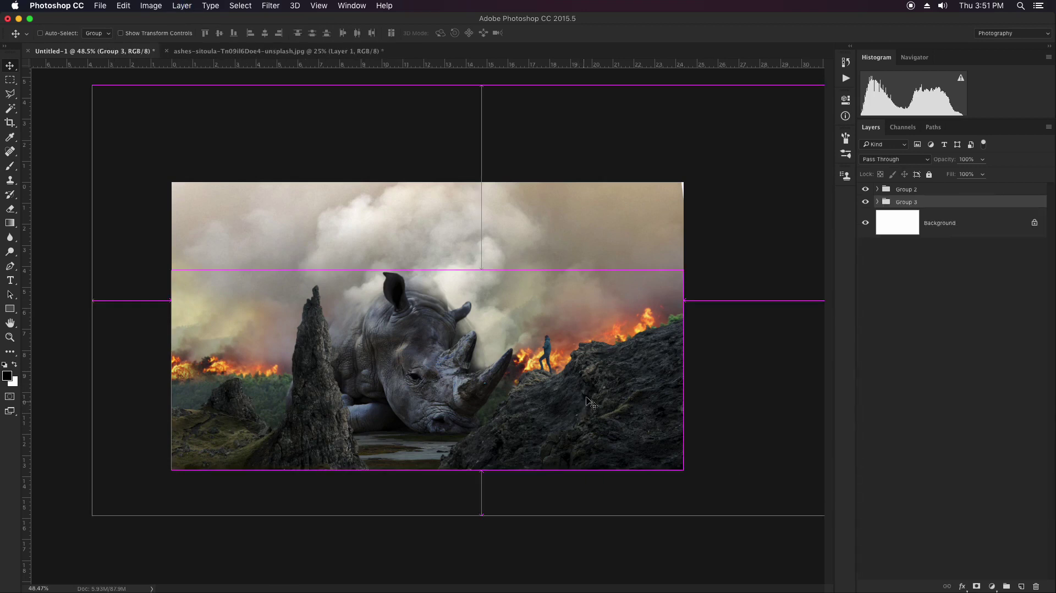
pyautogui.click(1021, 585)
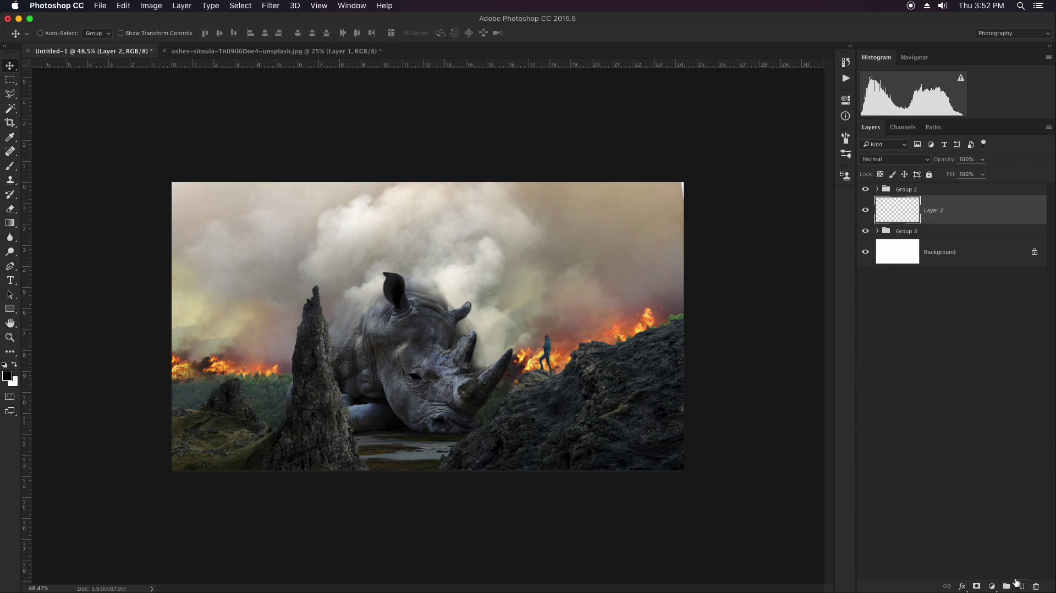
# Step: Zoom in on the rhino and choose a cloud-shaped smoke brush, fine-tuning its size
pyautogui.press('i')
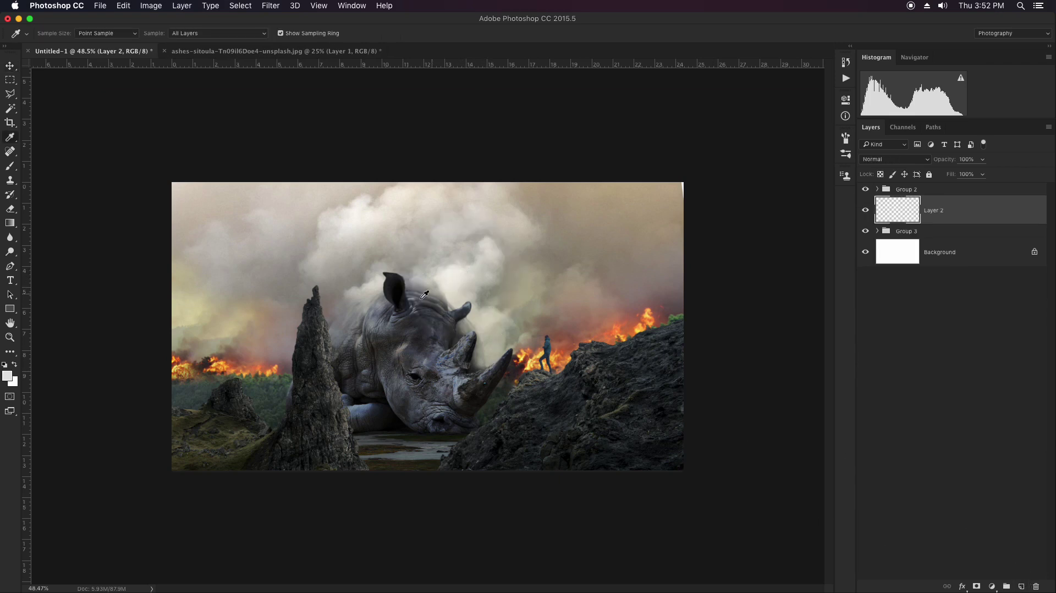
pyautogui.press('z')
pyautogui.click(431, 326)
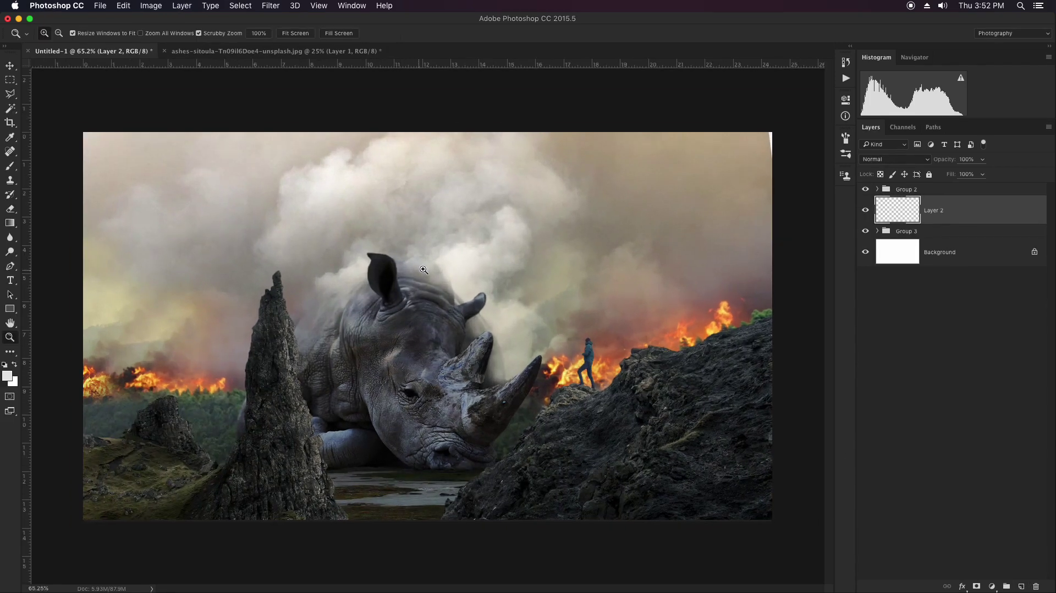
pyautogui.press('b')
pyautogui.rightClick(478, 247)
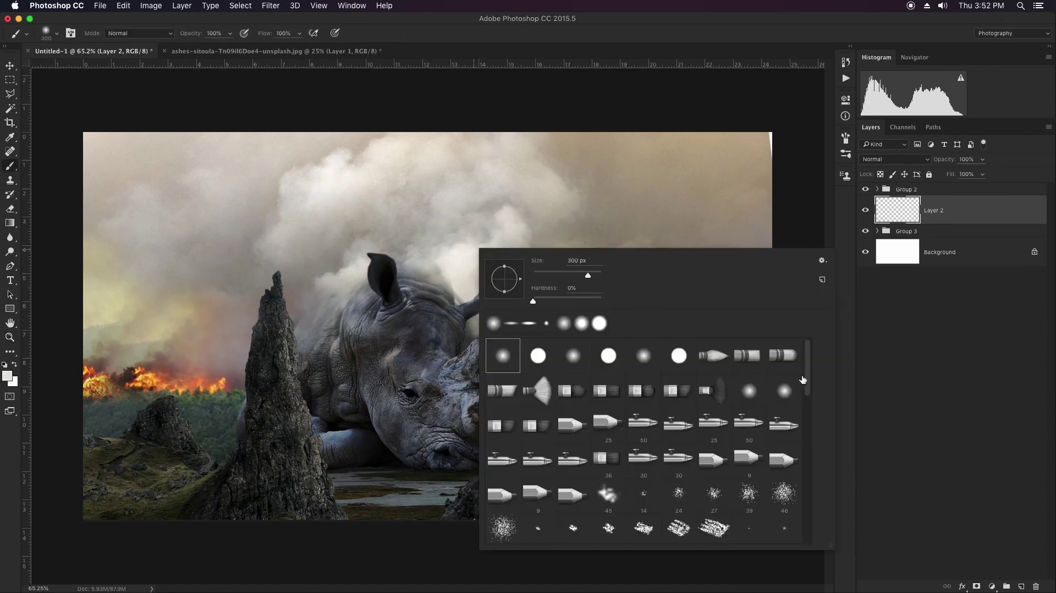
pyautogui.scroll(-10, 809, 407)
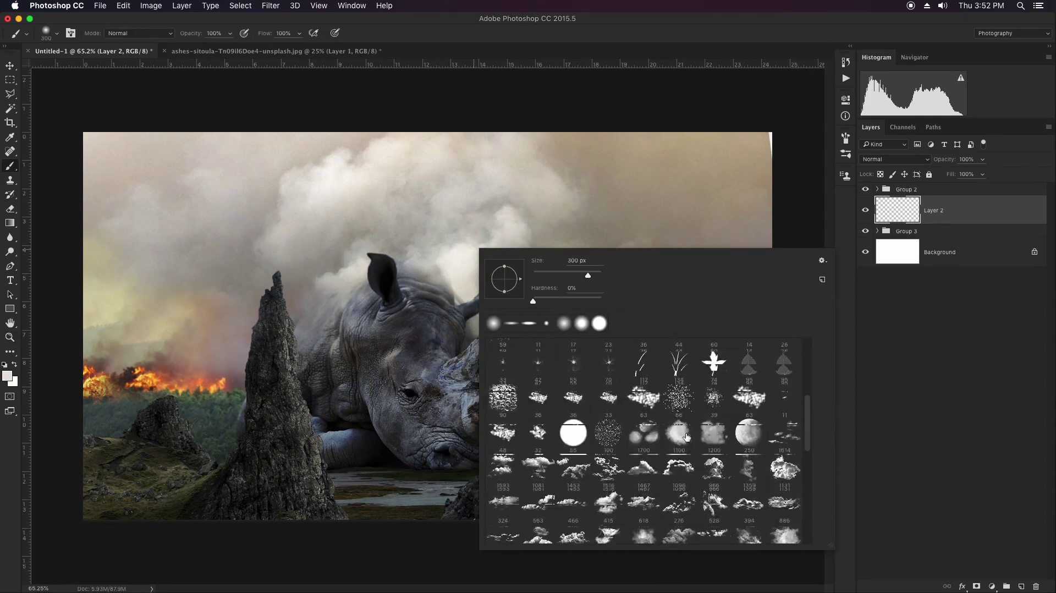
pyautogui.click(660, 43)
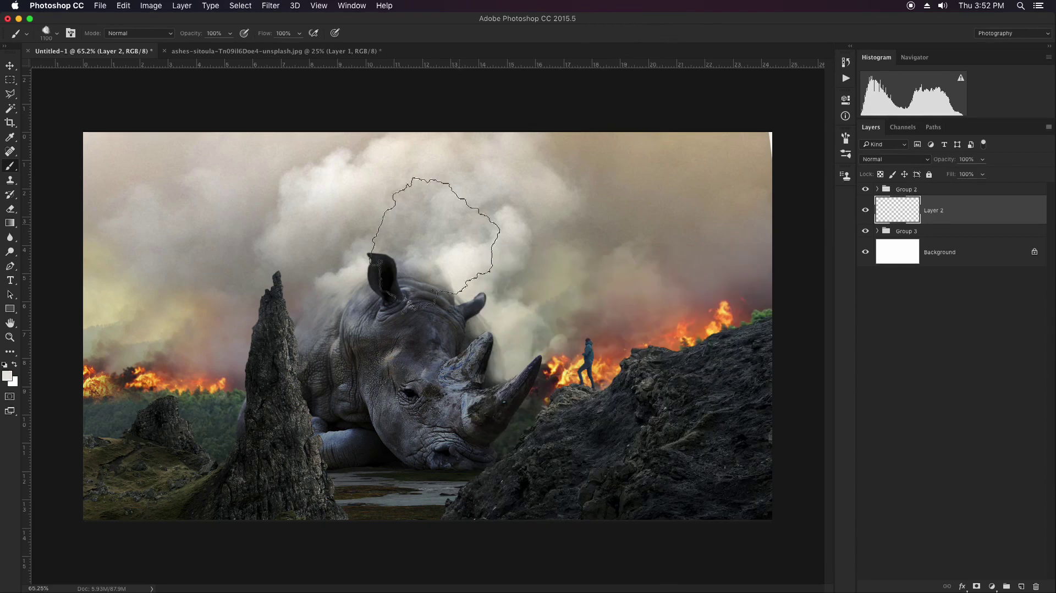
pyautogui.press('[')
pyautogui.press(']')
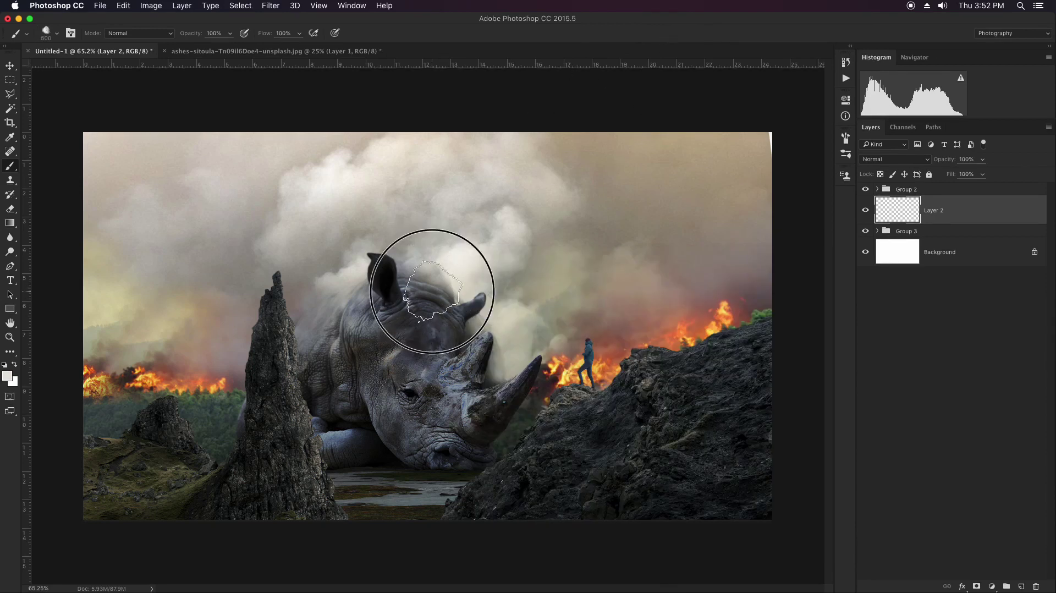
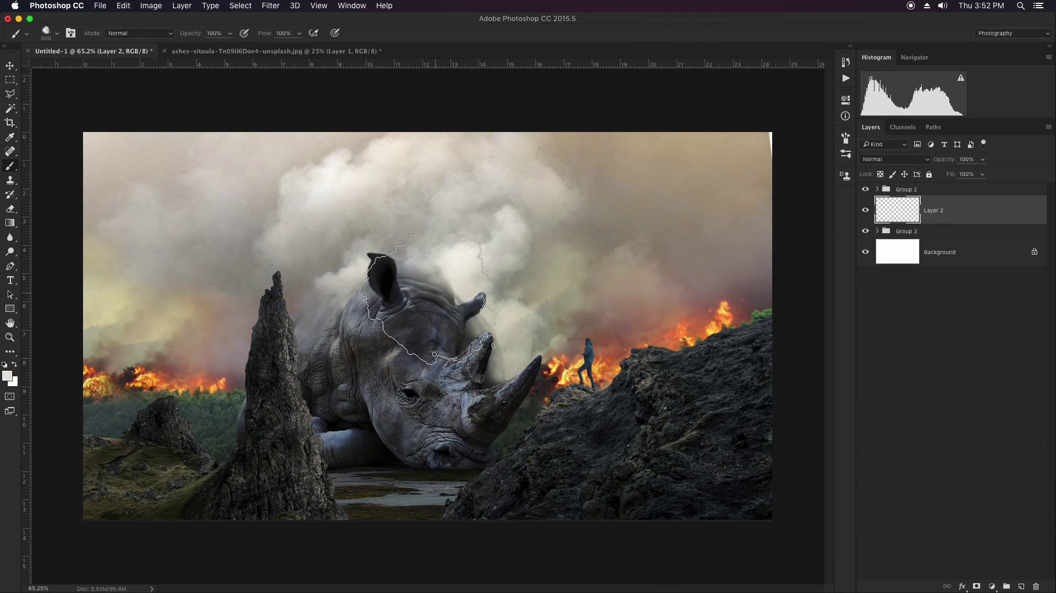
# Step: Stamp cloud-brush smoke over the rhino's head and upper right, undoing the stamp over the figure
pyautogui.moveTo(366, 315); pyautogui.dragTo(421, 264)
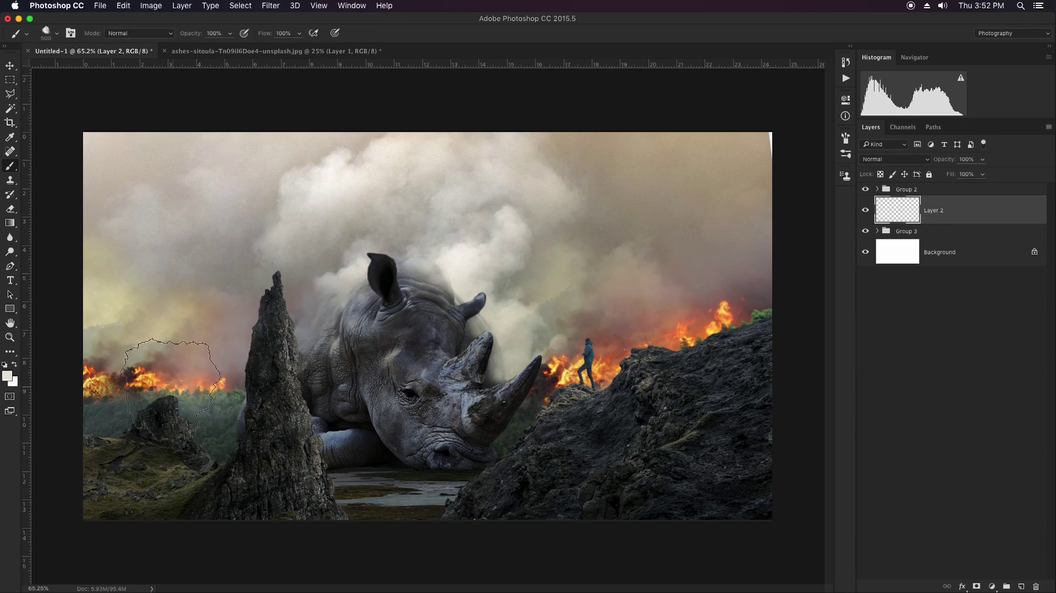
pyautogui.click(94, 377)
pyautogui.click(238, 388)
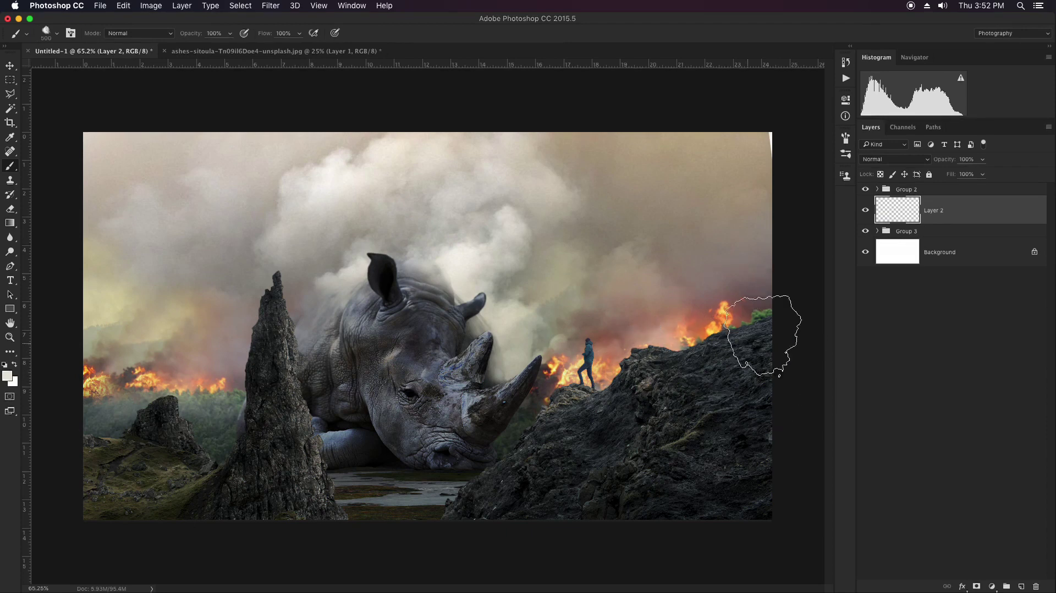
pyautogui.click(684, 263)
pyautogui.click(565, 342)
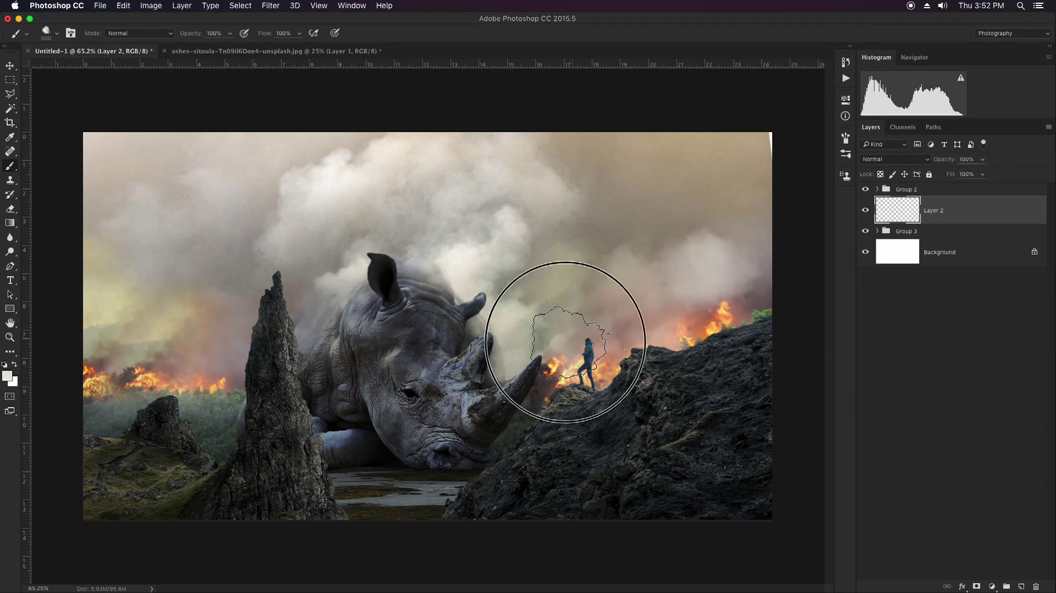
pyautogui.hotkey('ctrl', 'z')
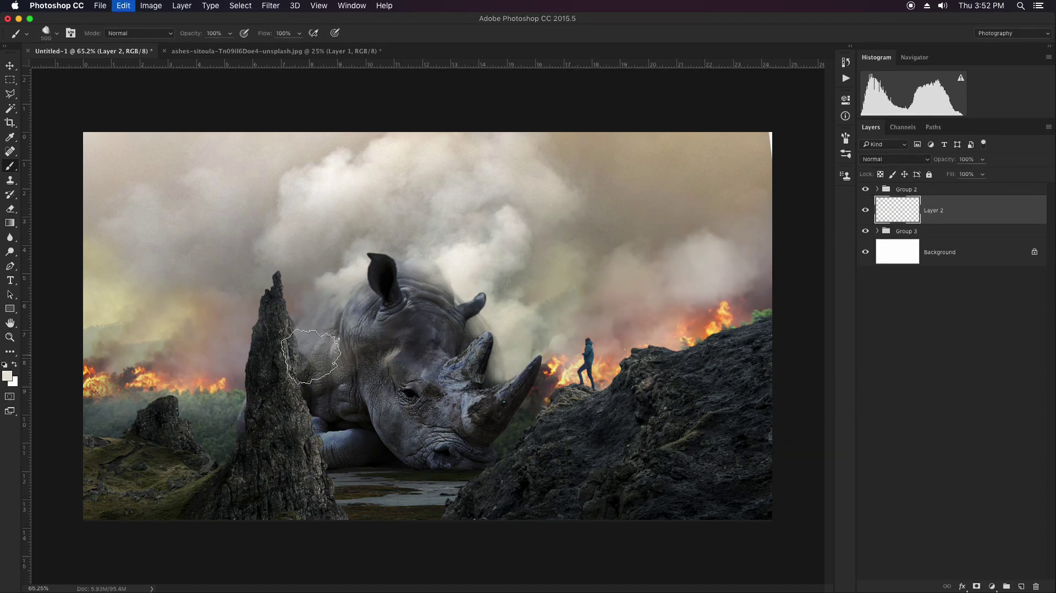
# Step: Sample grey smoke colour, set brush opacity 20% and size 250, and undo the head smoke
pyautogui.keyDown('alt'); pyautogui.click(303, 291); pyautogui.keyUp('alt')
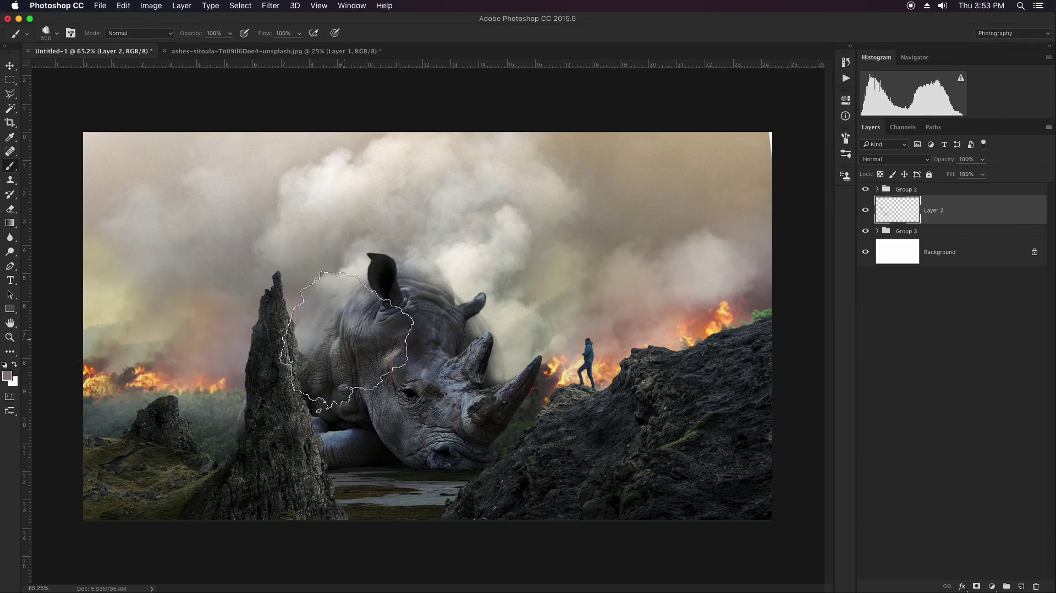
pyautogui.keyDown('alt'); pyautogui.click(378, 354); pyautogui.keyUp('alt')
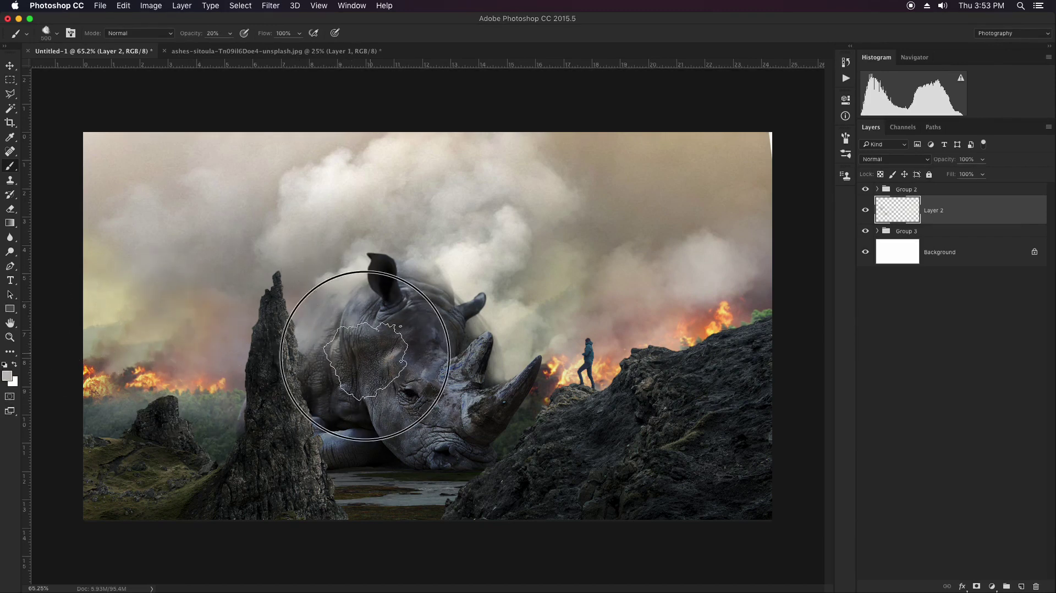
pyautogui.press('2')
pyautogui.keyDown('alt'); pyautogui.click(349, 356); pyautogui.keyUp('alt')
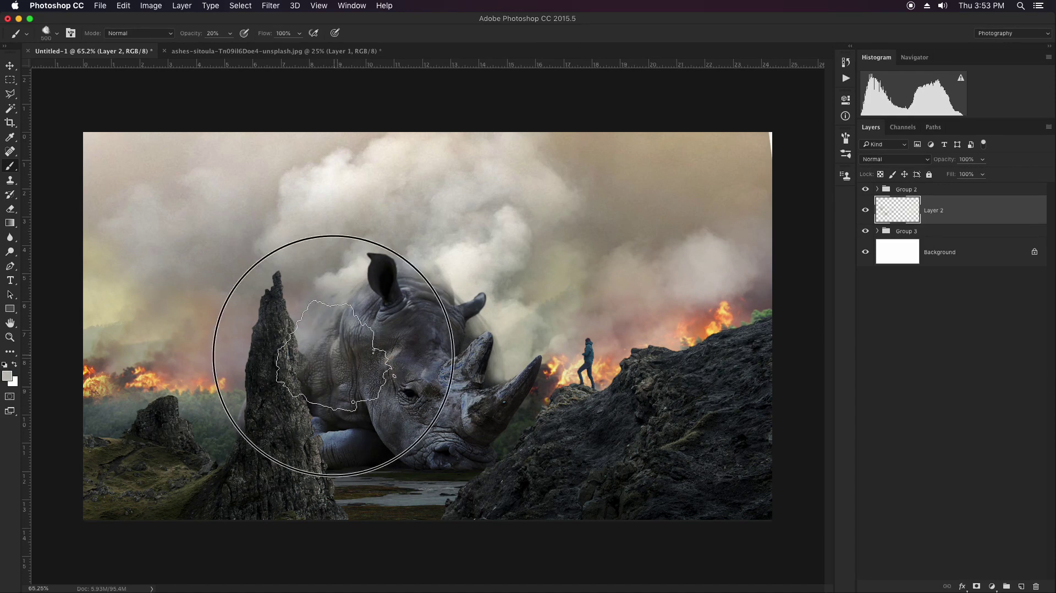
pyautogui.keyDown('alt'); pyautogui.click(275, 391); pyautogui.keyUp('alt')
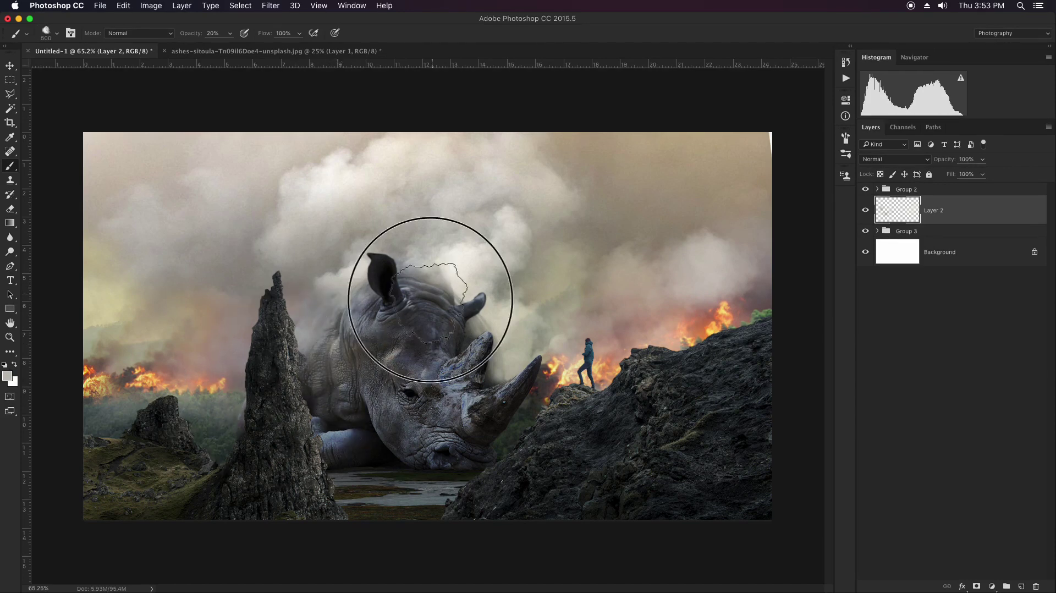
pyautogui.press('[')
pyautogui.press('[')
pyautogui.press('[')
pyautogui.press('super+z')
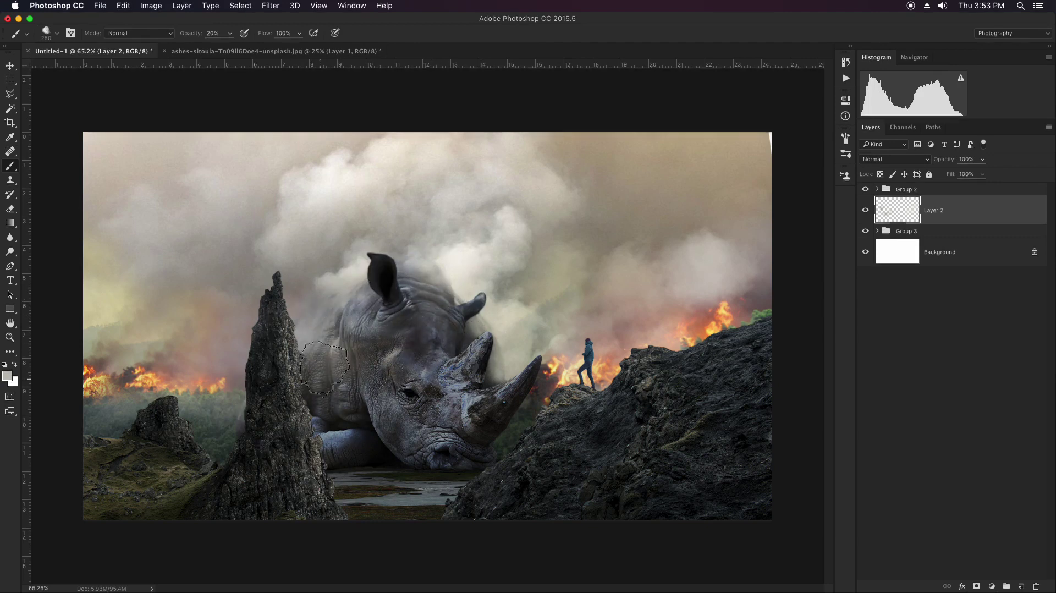
# Step: Select Layer 2 and add a new empty layer above it
pyautogui.press('v')
pyautogui.click(955, 232)
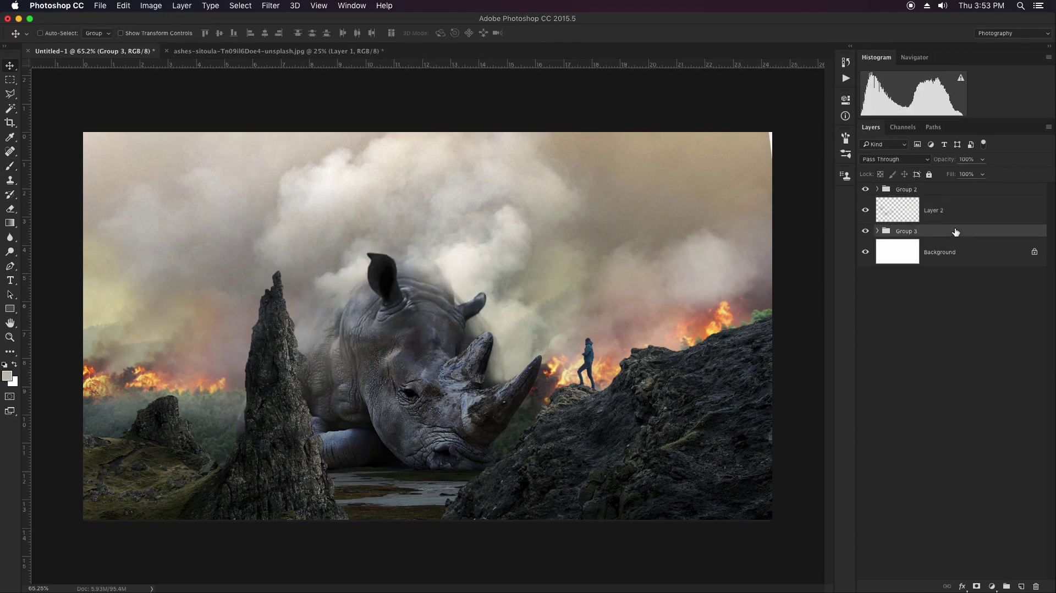
pyautogui.click(951, 190)
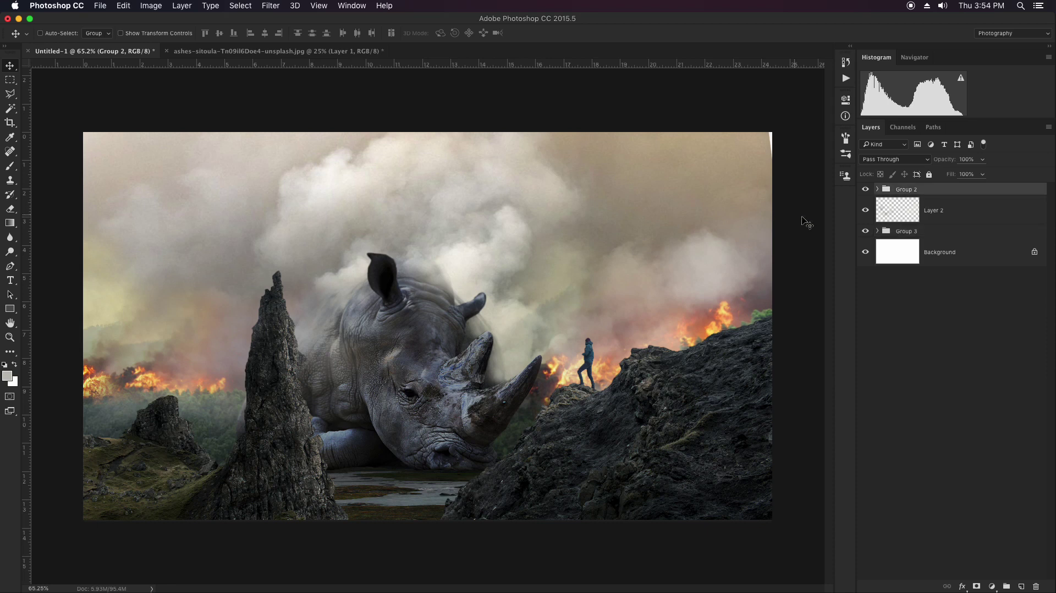
pyautogui.click(900, 214)
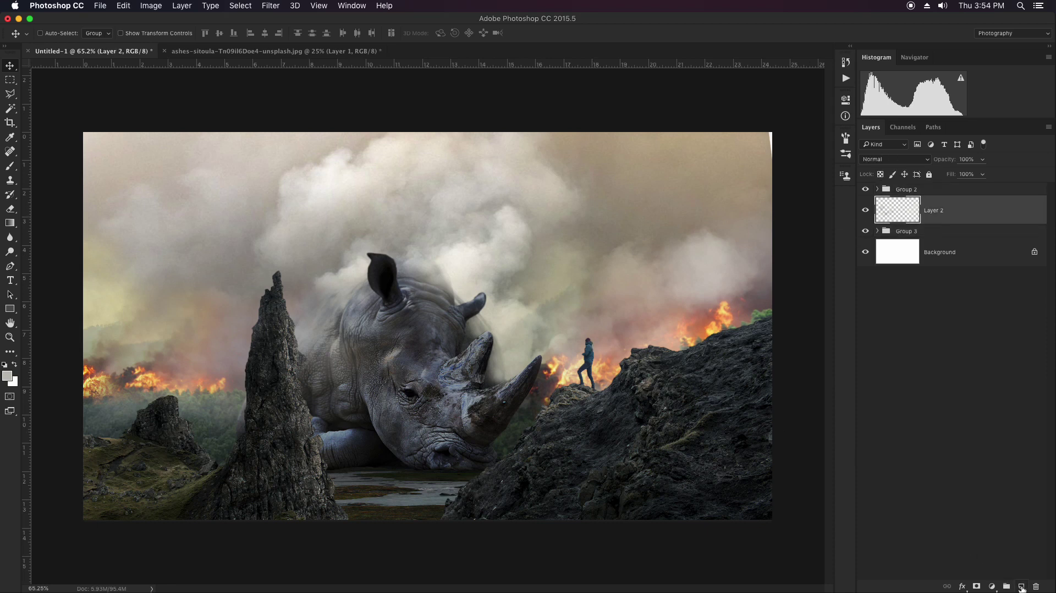
pyautogui.click(1021, 587)
# Step: Paint soft haze across the rhino, rocks and left fires with a 700 px soft round brush
pyautogui.press('b')
pyautogui.rightClick(461, 279)
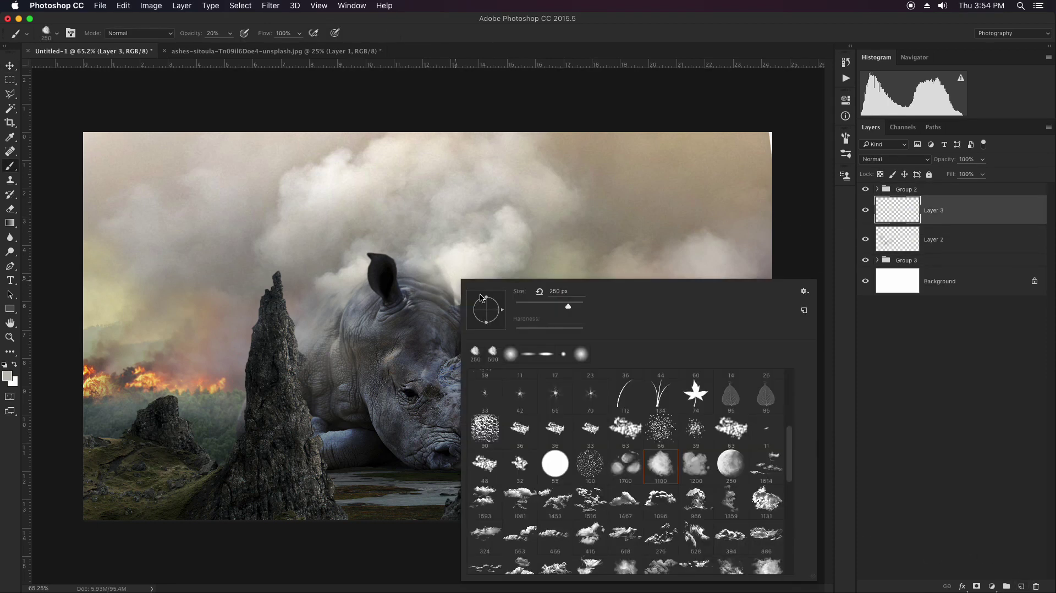
pyautogui.click(511, 354)
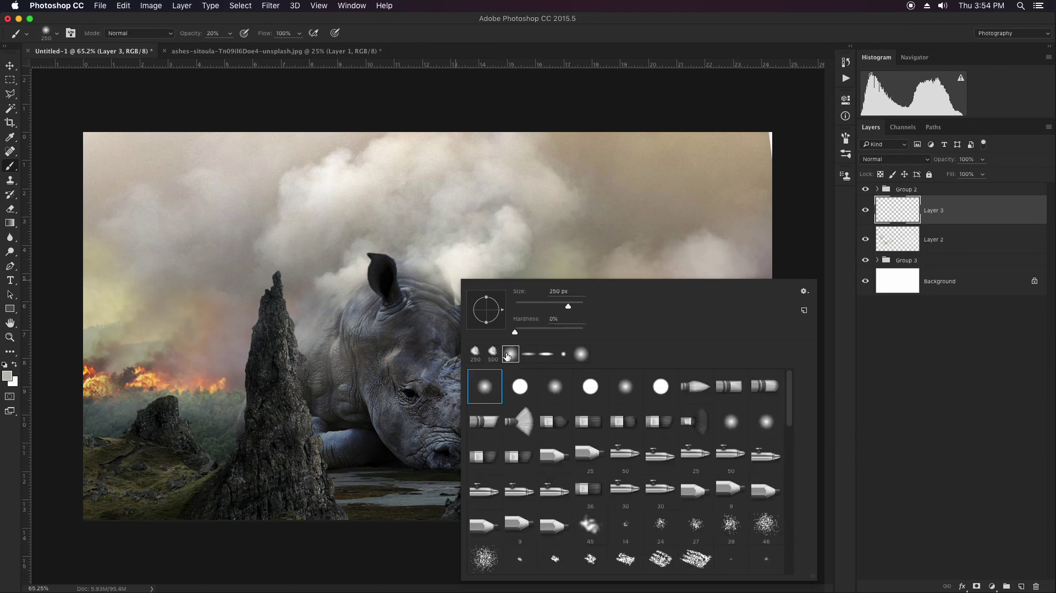
pyautogui.click(573, 86)
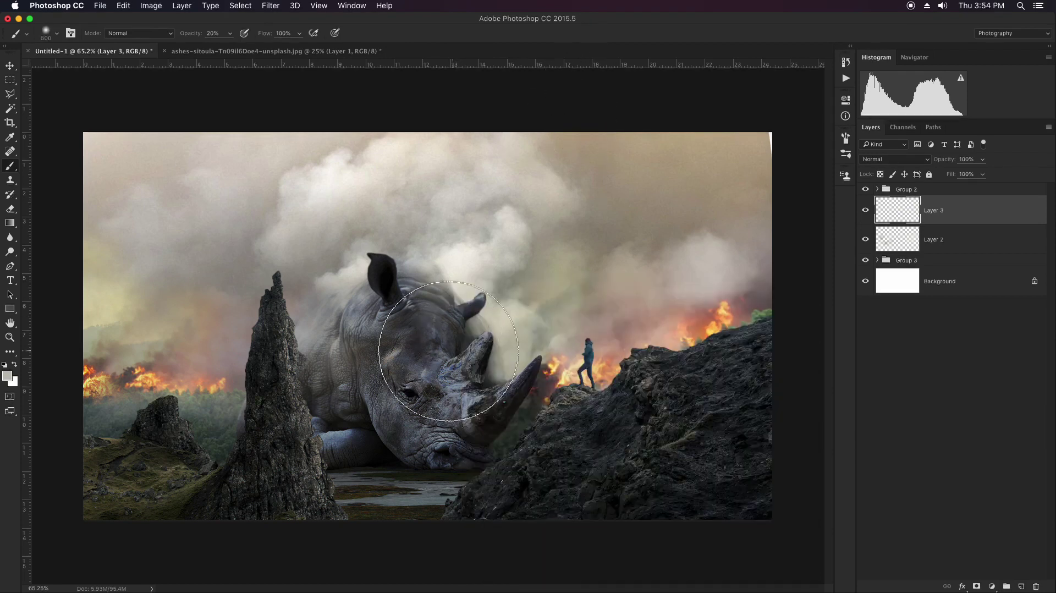
pyautogui.press(']')
pyautogui.press(']')
pyautogui.press(']')
pyautogui.moveTo(361, 358)
pyautogui.mouseDown()
pyautogui.moveTo(554, 448)
pyautogui.moveTo(318, 436)
pyautogui.moveTo(576, 400)
pyautogui.mouseUp()
pyautogui.moveTo(495, 401); pyautogui.dragTo(732, 342)
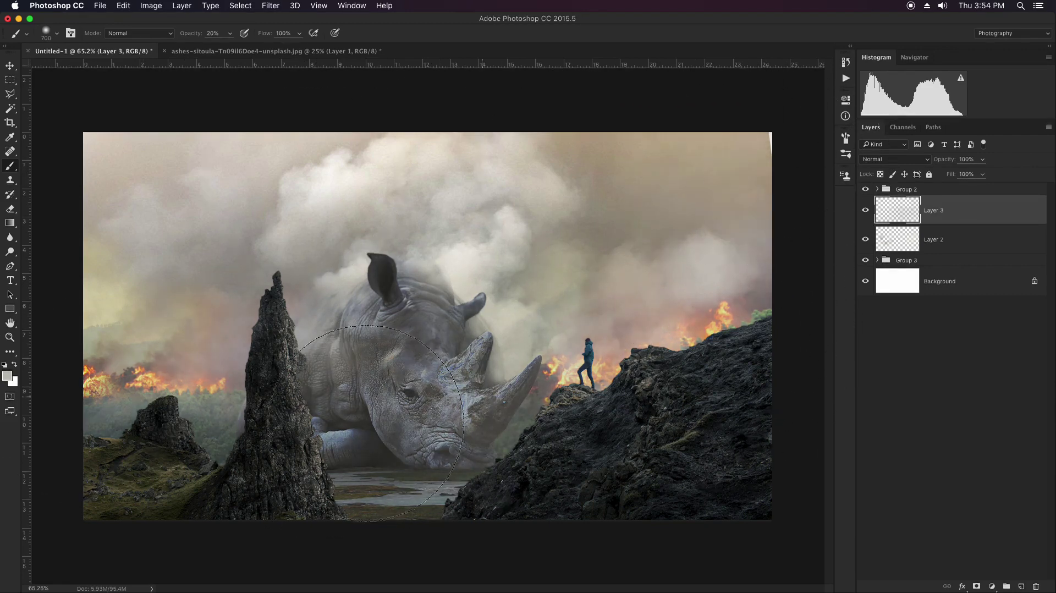
pyautogui.moveTo(82, 352); pyautogui.dragTo(400, 451)
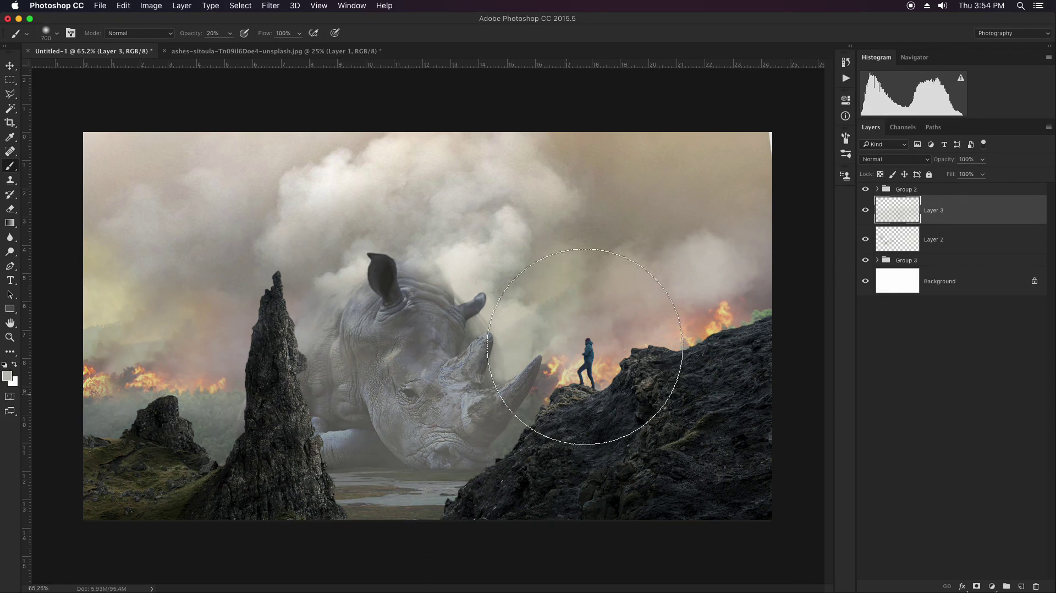
# Step: Give Layer 3 a Render Clouds layer mask and set its opacity to 86%
pyautogui.press('v')
pyautogui.click(976, 587)
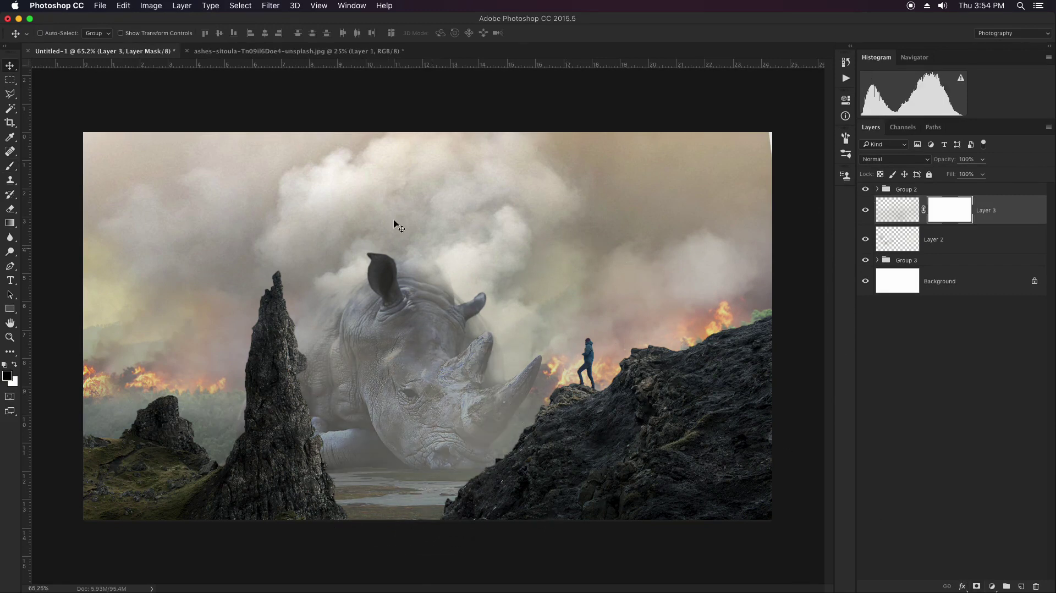
pyautogui.click(271, 6)
pyautogui.moveTo(280, 189)
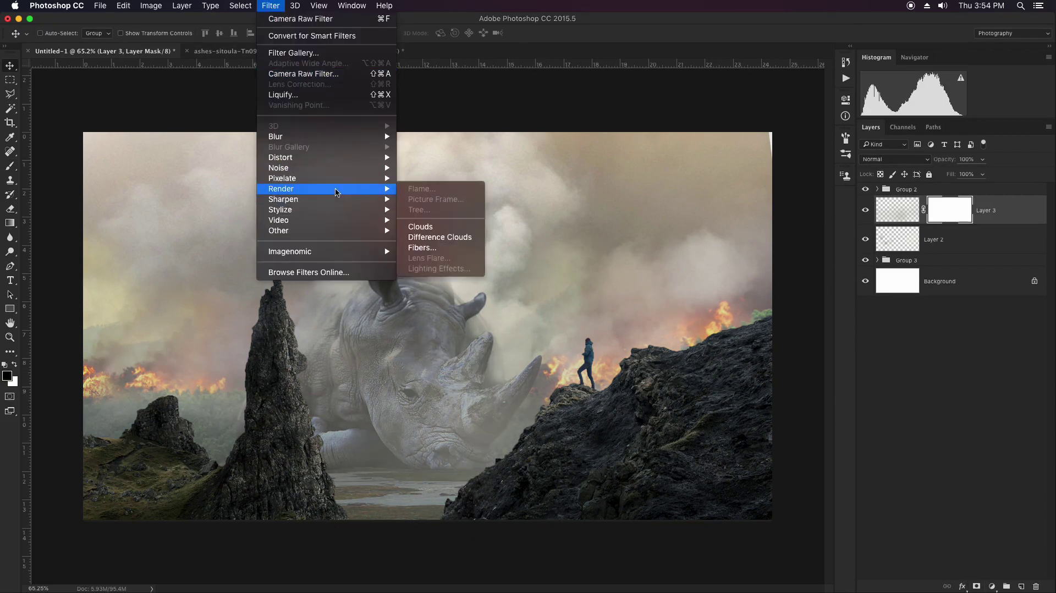
pyautogui.click(423, 228)
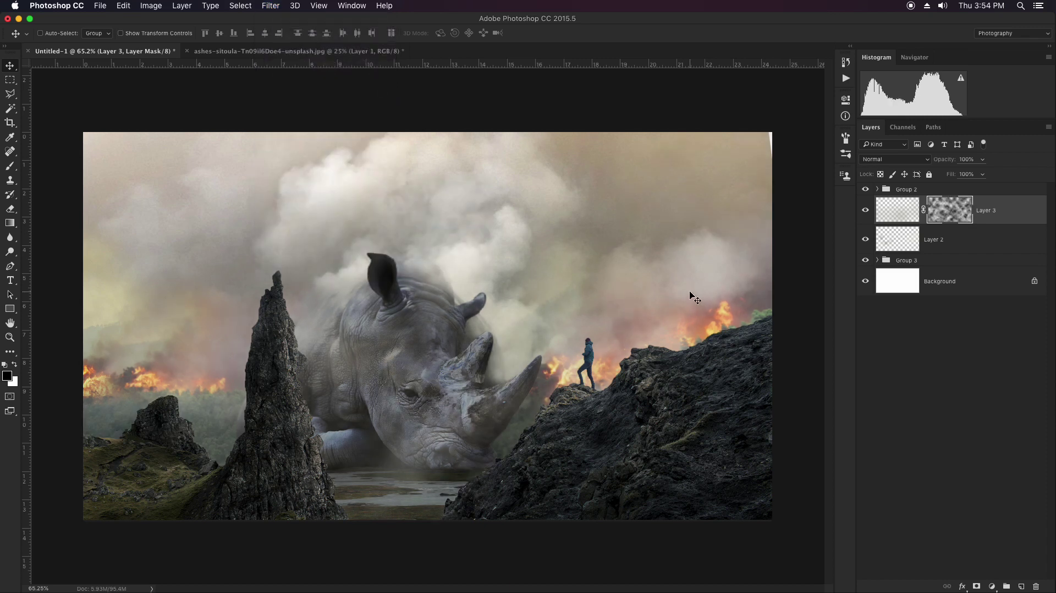
pyautogui.click(920, 207)
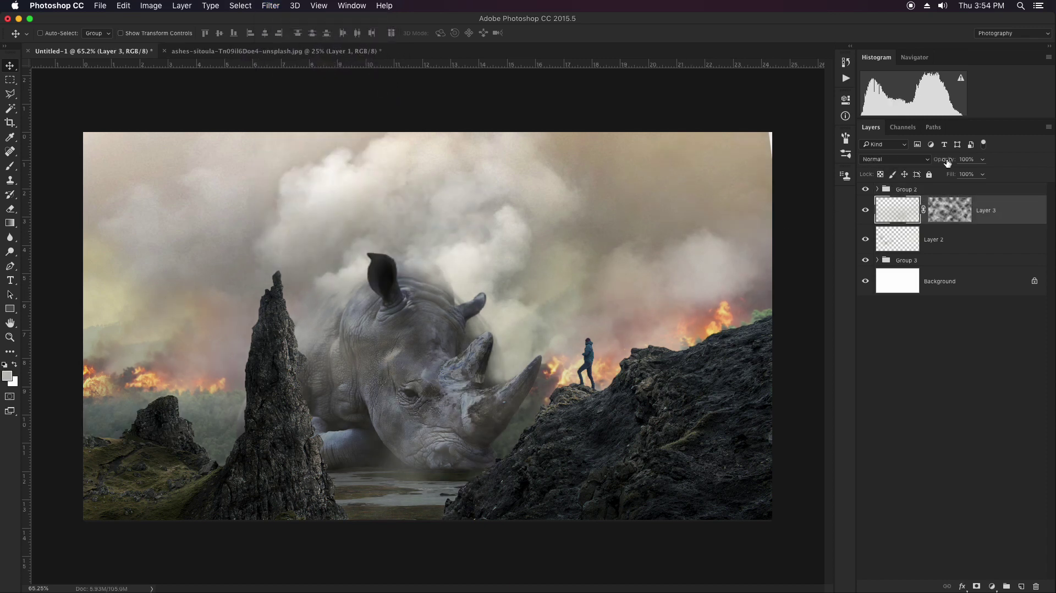
pyautogui.moveTo(946, 161); pyautogui.dragTo(939, 161)
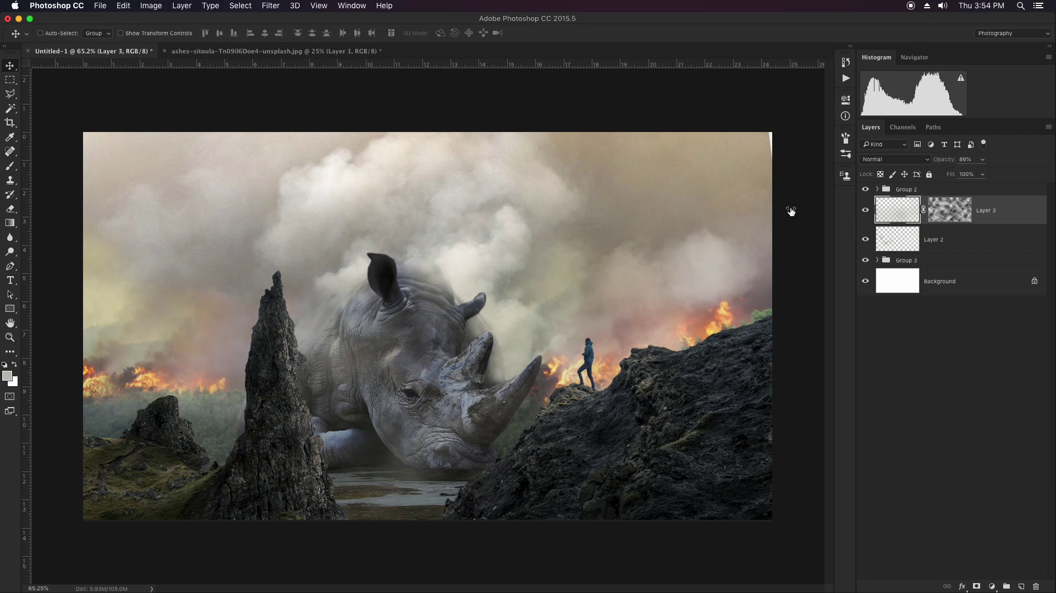
# Step: Scale the clouds mask up to about 177% and shift it upward
pyautogui.click(950, 213)
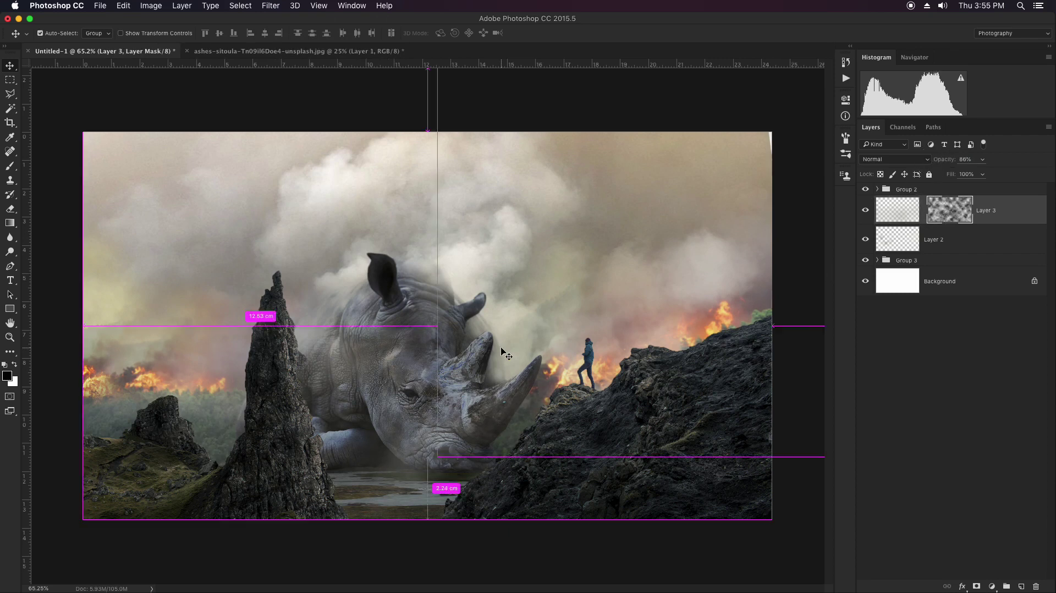
pyautogui.press('super+minus')
pyautogui.press('super+minus')
pyautogui.press('super+t')
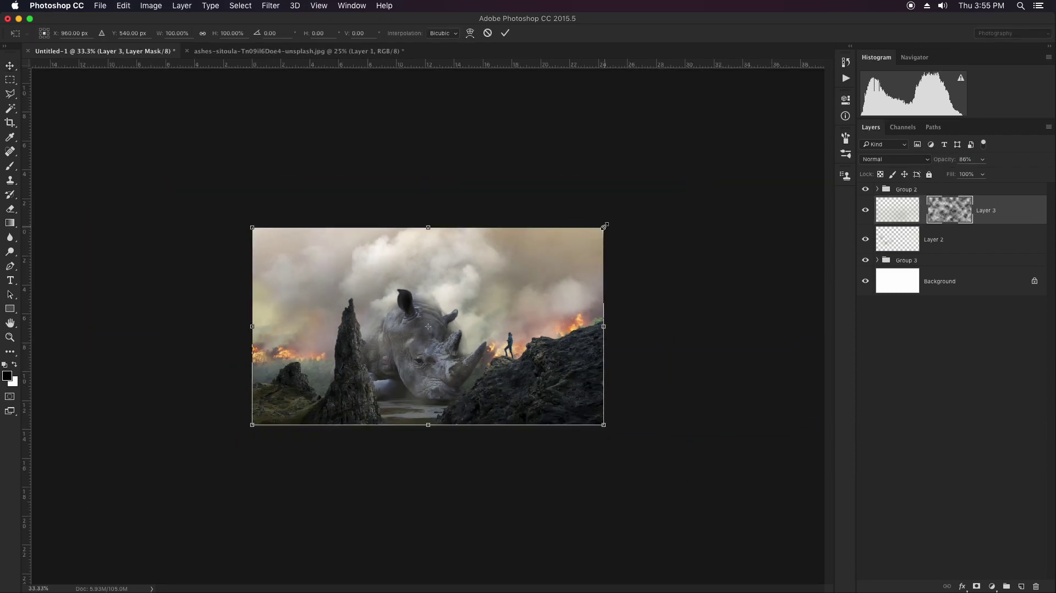
pyautogui.moveTo(605, 226); pyautogui.dragTo(740, 151)
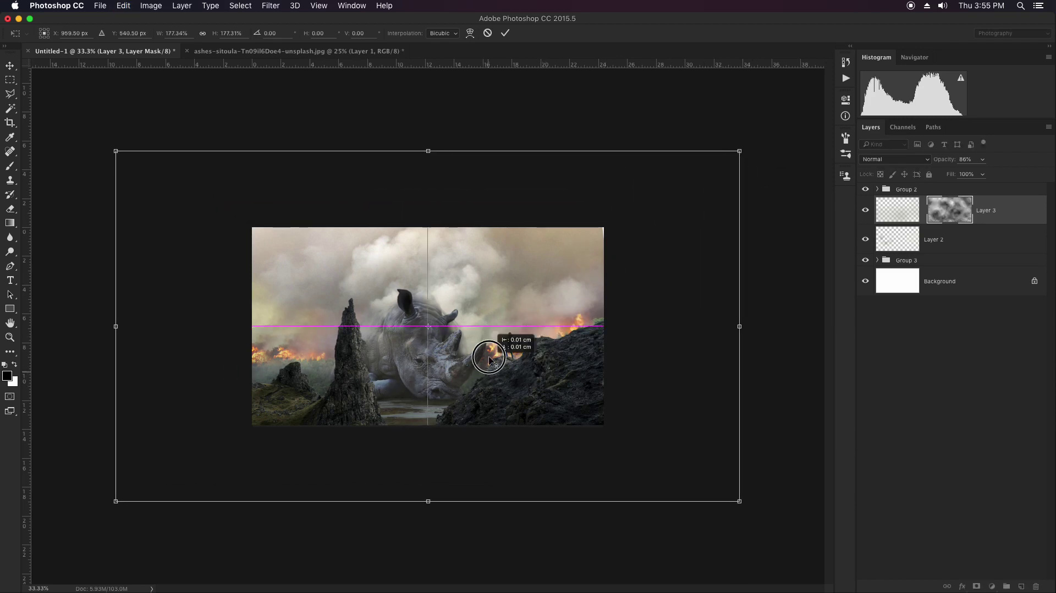
pyautogui.moveTo(489, 375)
pyautogui.mouseDown()
pyautogui.moveTo(493, 337)
pyautogui.moveTo(550, 320)
pyautogui.mouseUp()
pyautogui.press('Return')
# Step: Zoom in and stamp all visible layers into a new merged Layer 4
pyautogui.press('z')
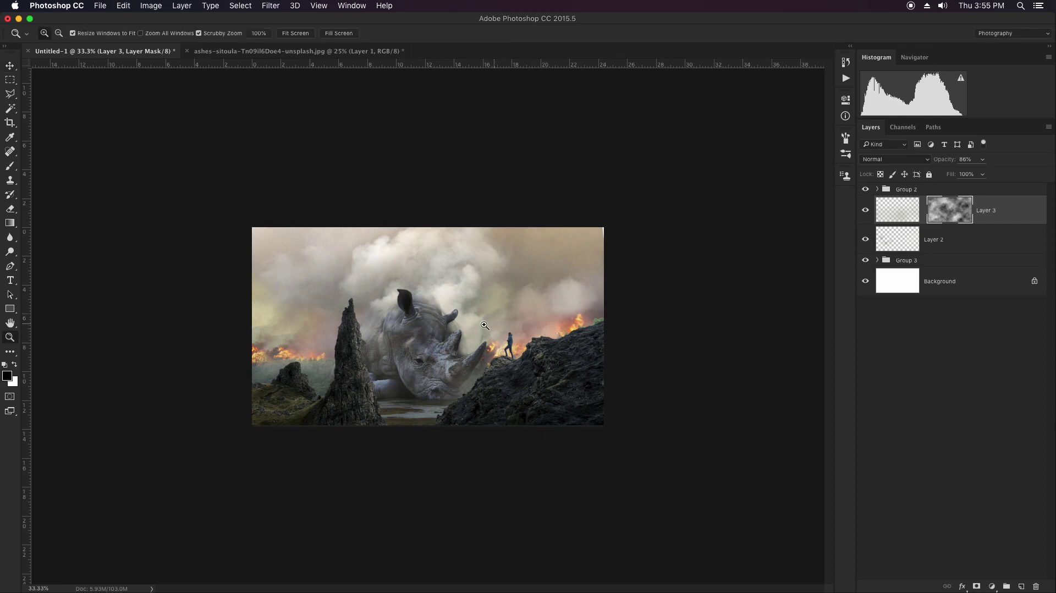
pyautogui.moveTo(484, 328); pyautogui.dragTo(520, 327)
pyautogui.press('v')
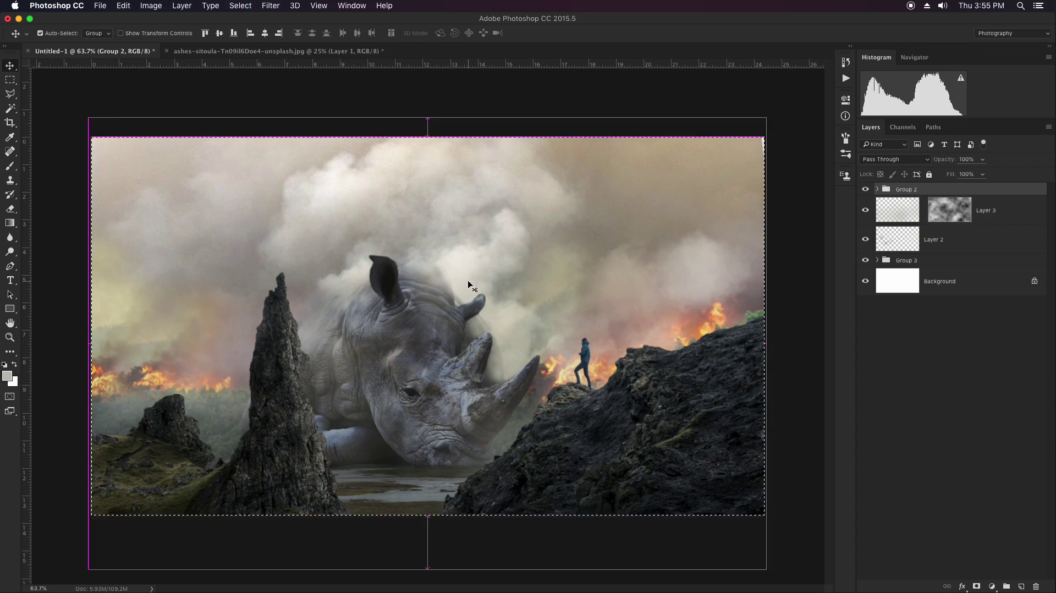
pyautogui.hotkey('ctrl', 'alt', 'shift', 'e')
pyautogui.hotkey('ctrl', 'shift', 'a')
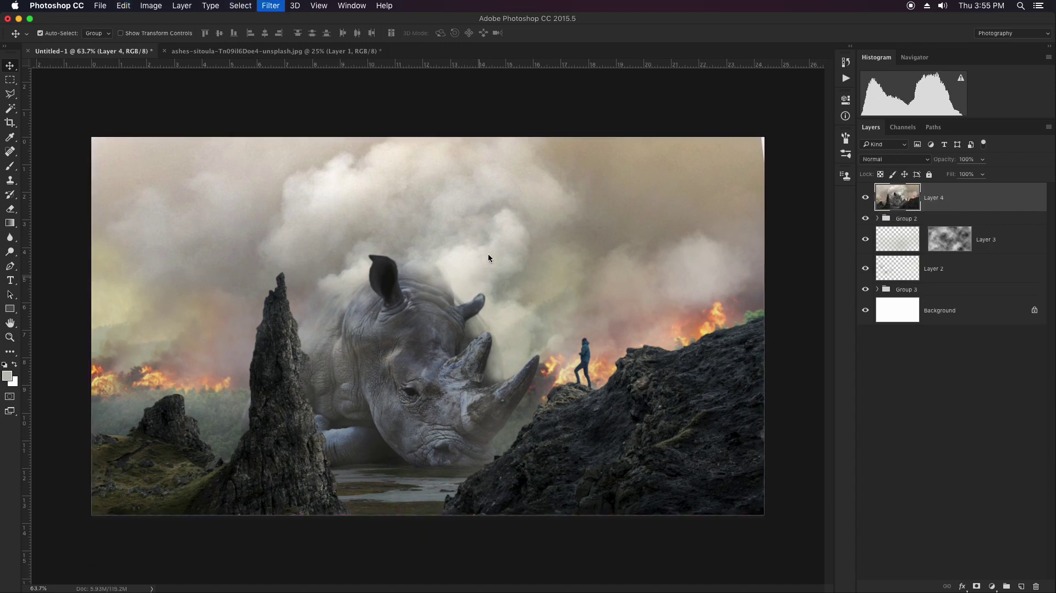
# Step: Apply Camera Raw with Contrast +31, Clarity +19, sharpening Amount 78 and Masking 92
pyautogui.moveTo(955, 317); pyautogui.dragTo(966, 318)
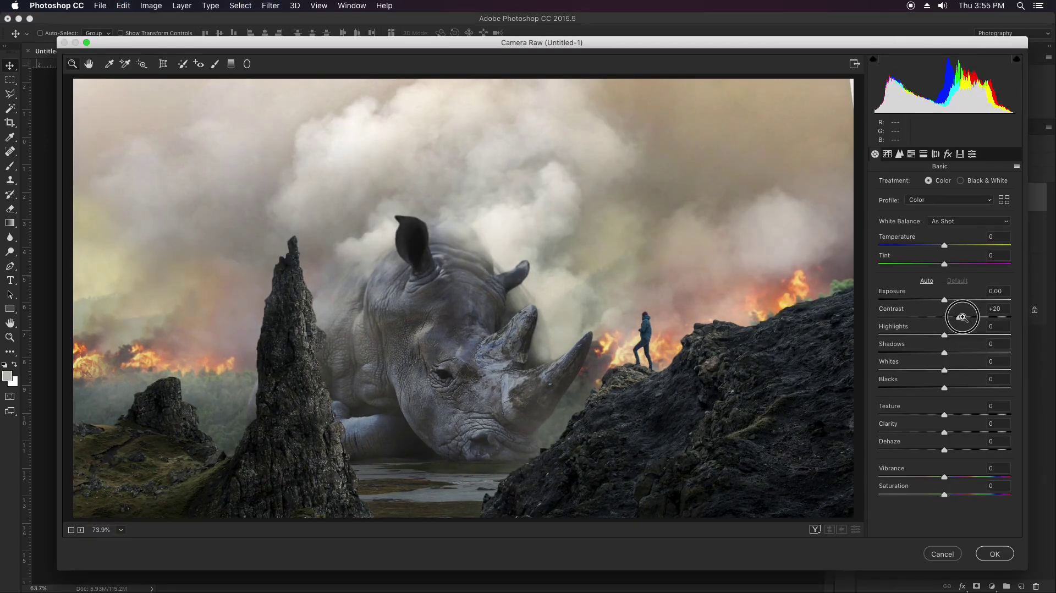
pyautogui.moveTo(954, 432); pyautogui.dragTo(958, 432)
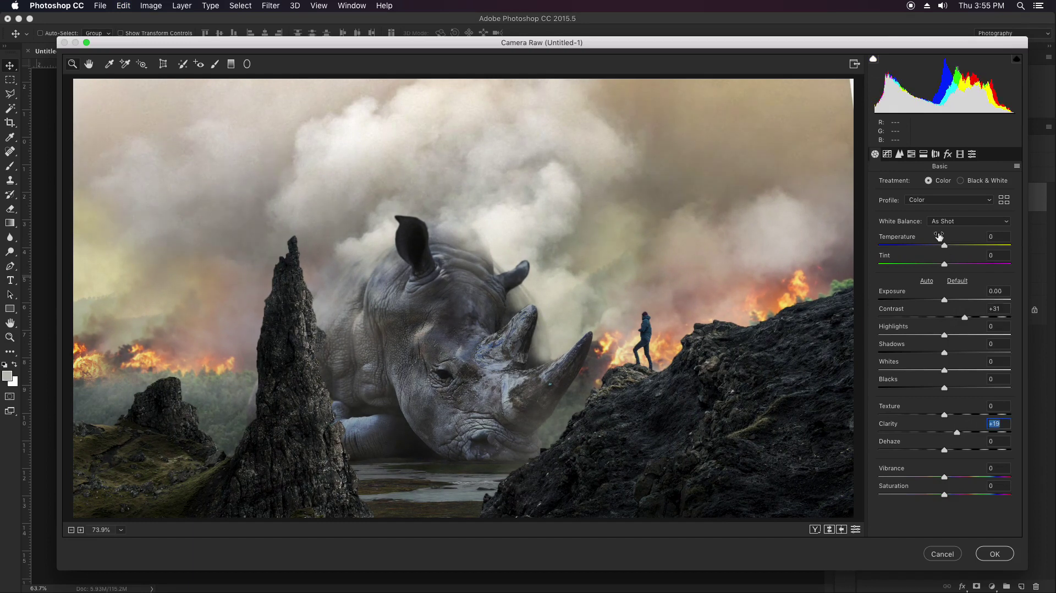
pyautogui.click(903, 156)
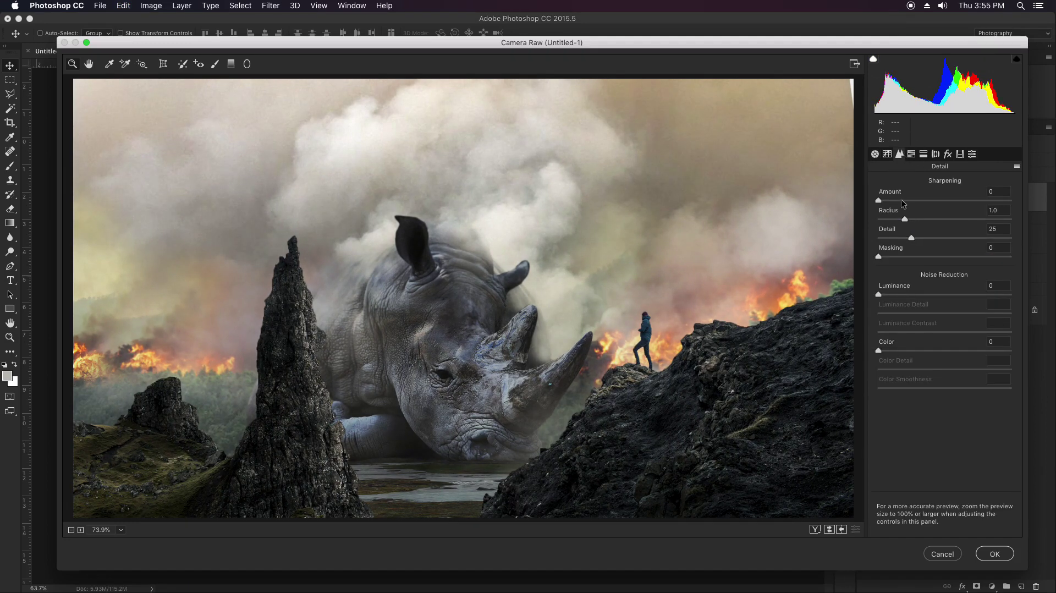
pyautogui.moveTo(902, 201); pyautogui.dragTo(947, 201)
pyautogui.moveTo(897, 260); pyautogui.dragTo(993, 255)
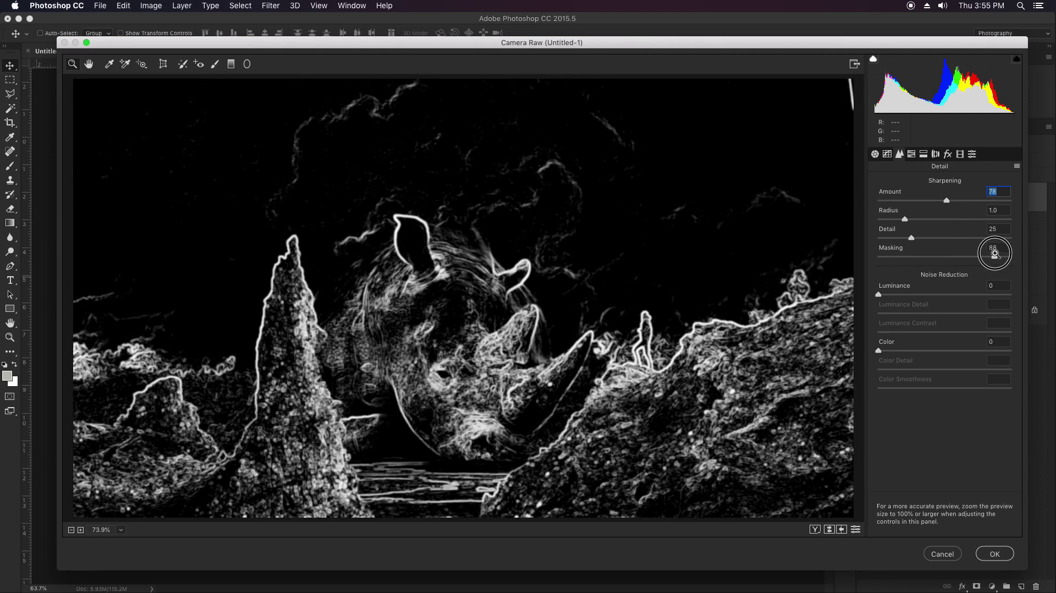
pyautogui.moveTo(993, 254); pyautogui.dragTo(1000, 257)
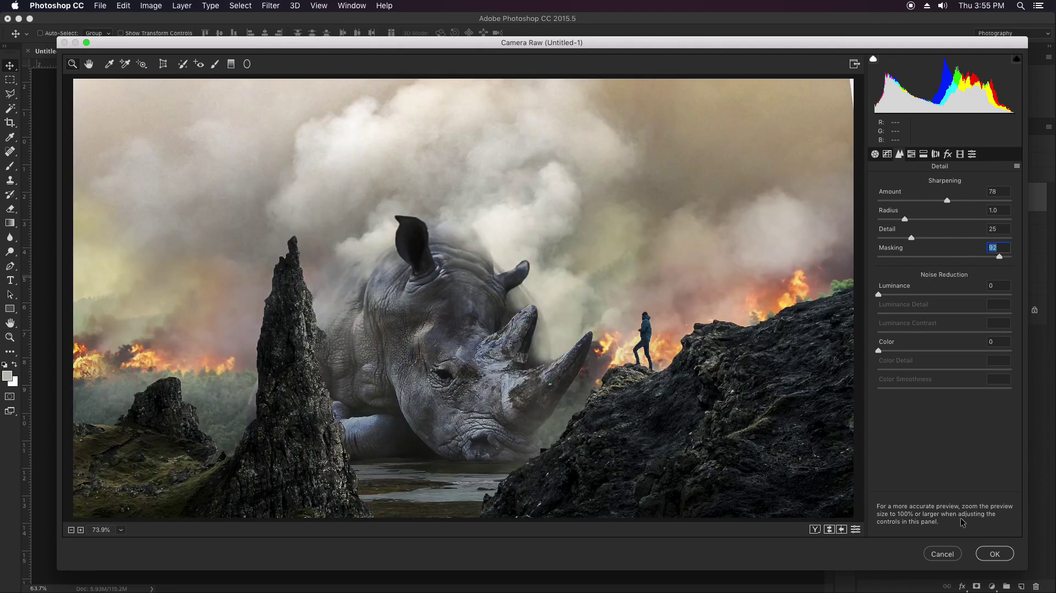
pyautogui.click(994, 554)
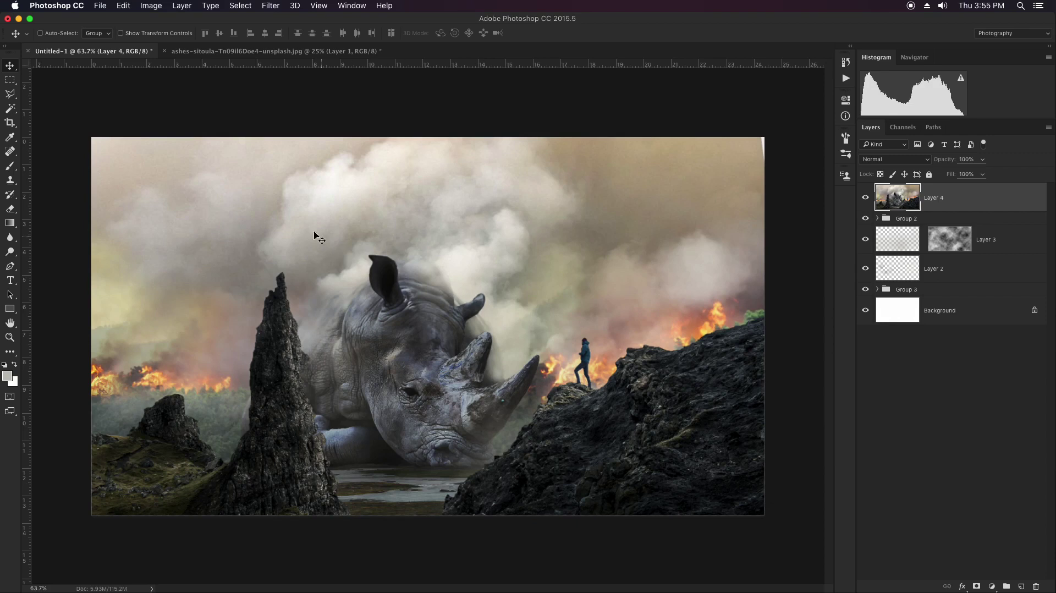
# Step: Fill a marquee strip across the image top with black on new Layer 5
pyautogui.press('m')
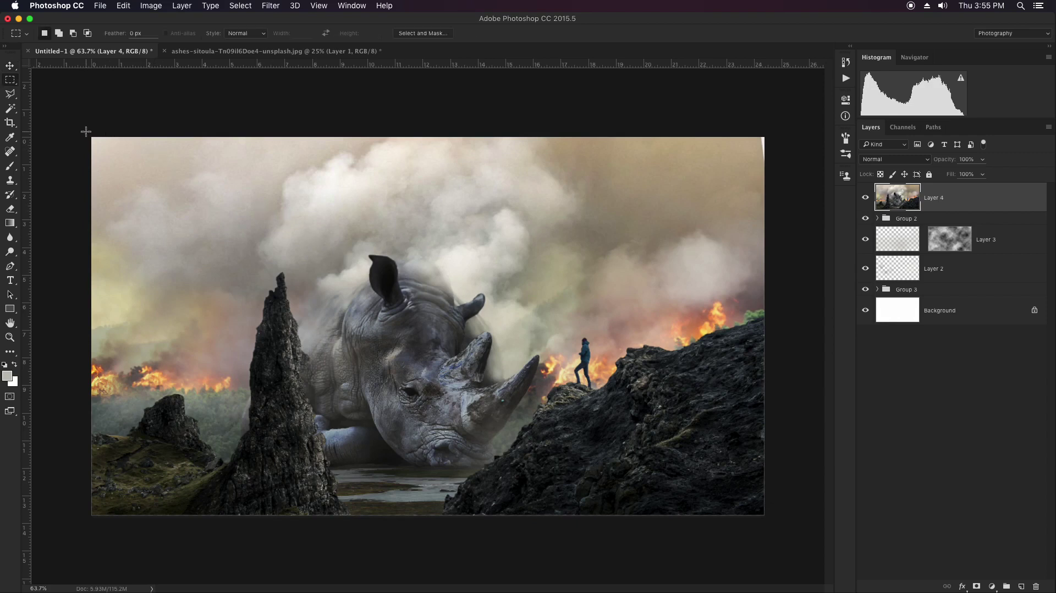
pyautogui.moveTo(88, 130); pyautogui.dragTo(766, 181)
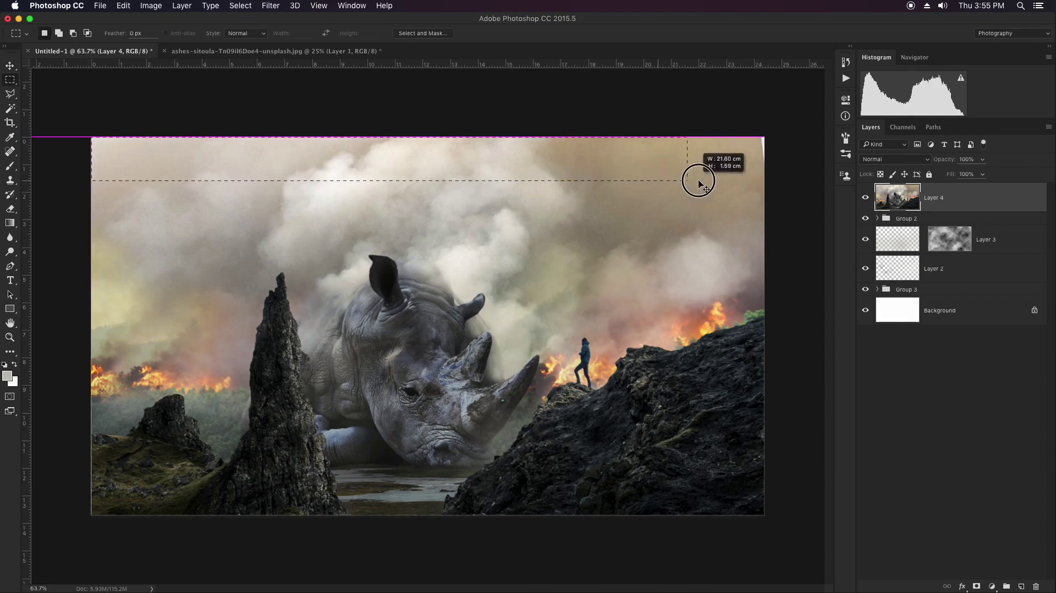
pyautogui.moveTo(766, 181); pyautogui.dragTo(768, 177)
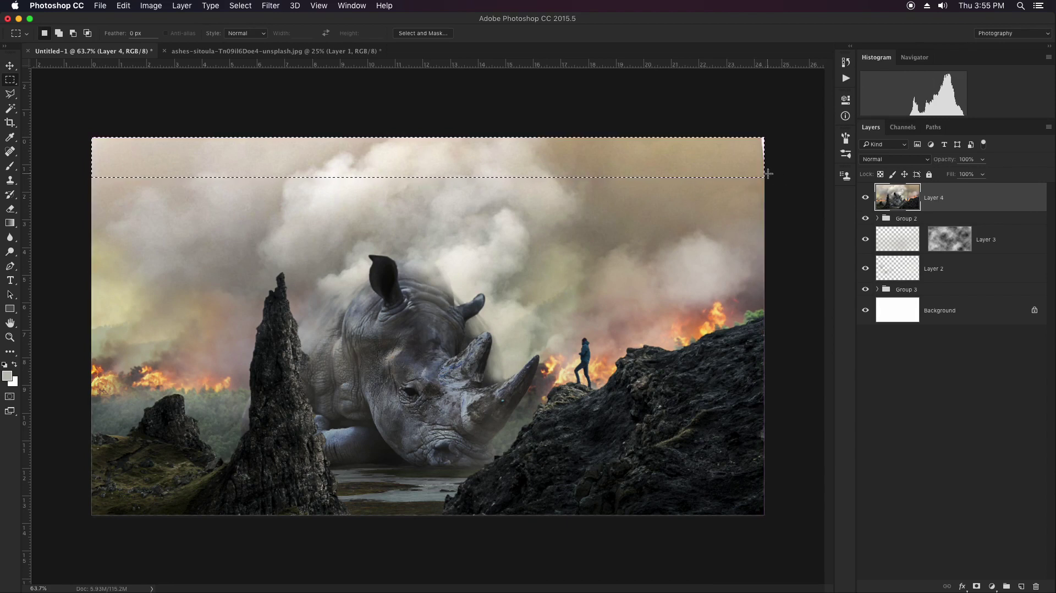
pyautogui.press('d')
pyautogui.hotkey('ctrl', 'shift', 'n')
pyautogui.press('Return')
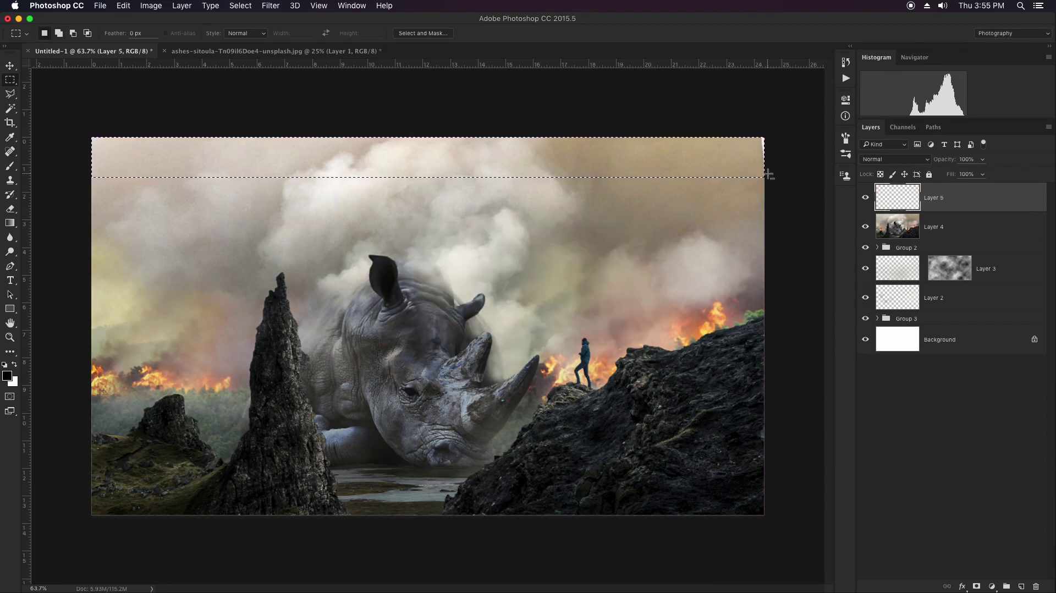
pyautogui.hotkey('alt', 'BackSpace')
pyautogui.hotkey('ctrl', 'd')
# Step: Duplicate the black bar to the image bottom and merge it into Layer 5
pyautogui.press('v')
pyautogui.moveTo(634, 166); pyautogui.dragTo(612, 490)
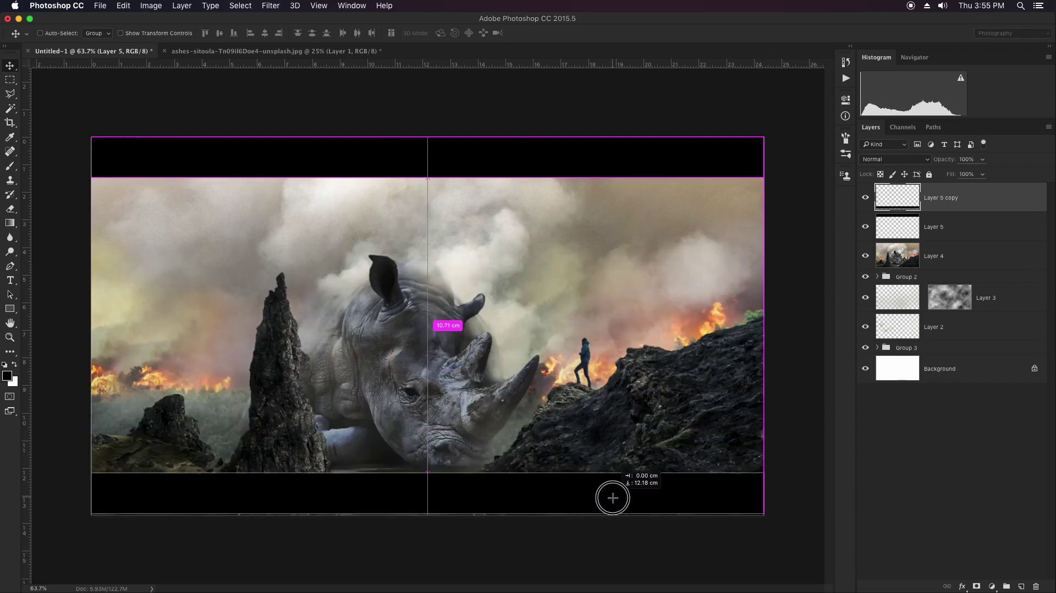
pyautogui.moveTo(613, 491); pyautogui.dragTo(613, 499)
pyautogui.hotkey('ctrl', 'e')
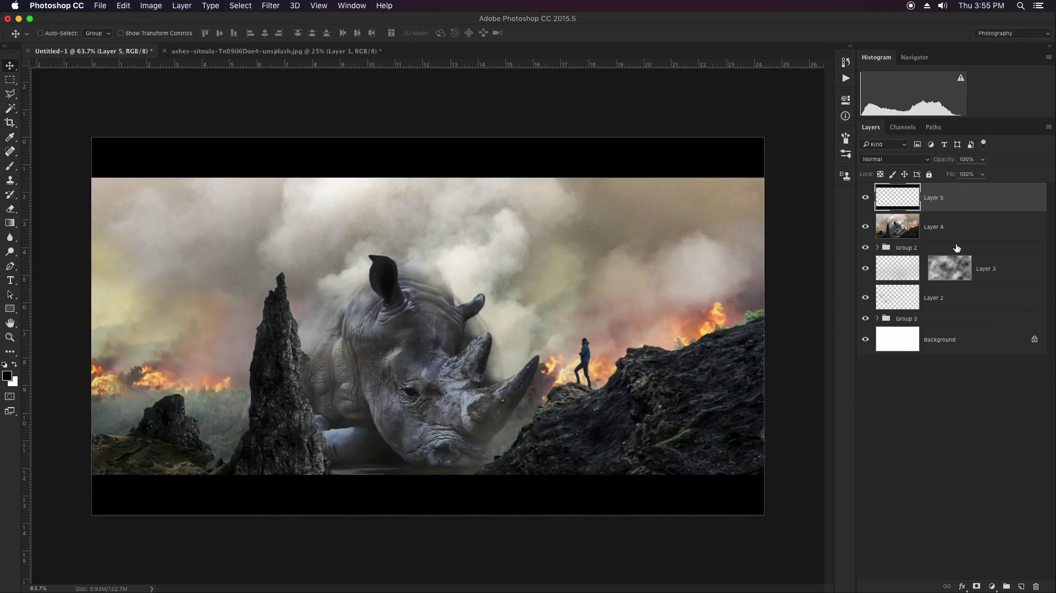
# Step: Select the scene layers from Layer 4 to Group 3 and nudge them upward
pyautogui.click(989, 229)
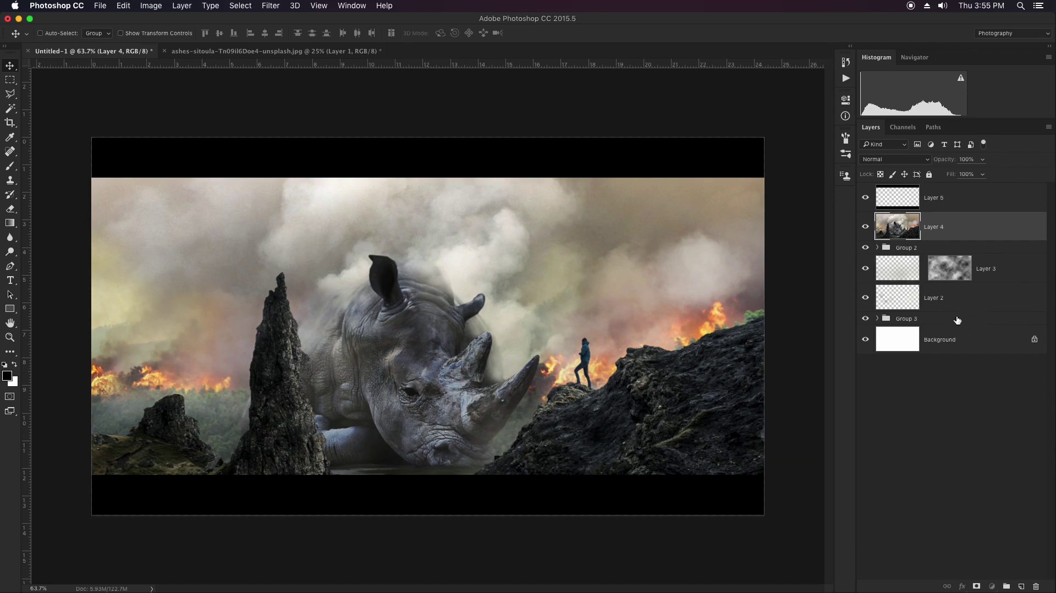
pyautogui.keyDown('shift'); pyautogui.click(957, 319); pyautogui.keyUp('shift')
pyautogui.hotkey('shift', 'Up')
pyautogui.hotkey('shift', 'Up')
pyautogui.hotkey('shift', 'Up')
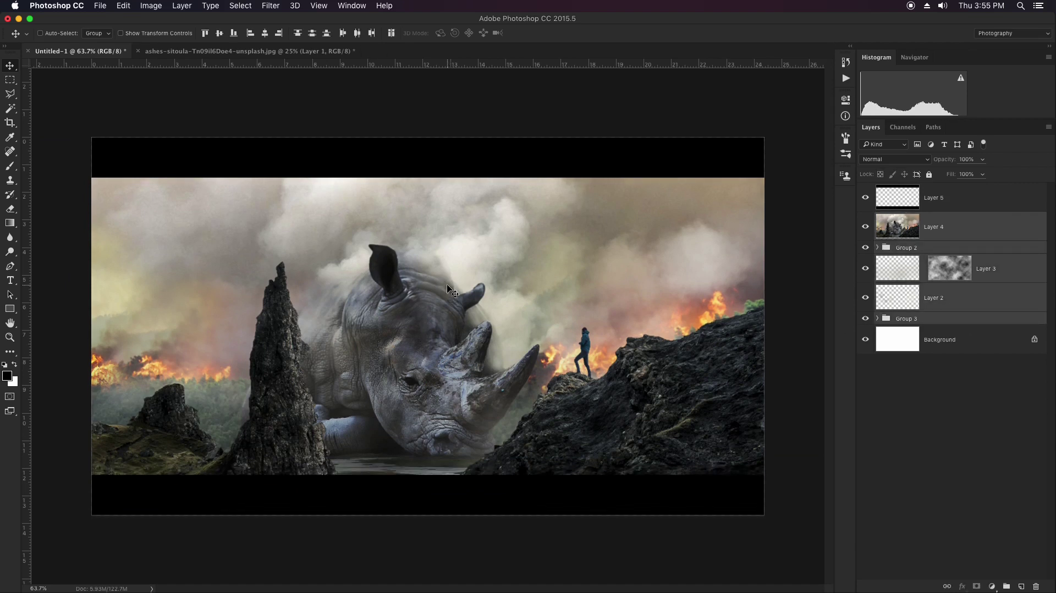
pyautogui.hotkey('shift', 'Up')
pyautogui.hotkey('shift', 'Up')
pyautogui.hotkey('shift', 'Up')
pyautogui.hotkey('shift', 'Up')
pyautogui.hotkey('shift', 'Up')
pyautogui.hotkey('shift', 'Up')
pyautogui.hotkey('shift', 'Up')
pyautogui.hotkey('shift', 'Up')
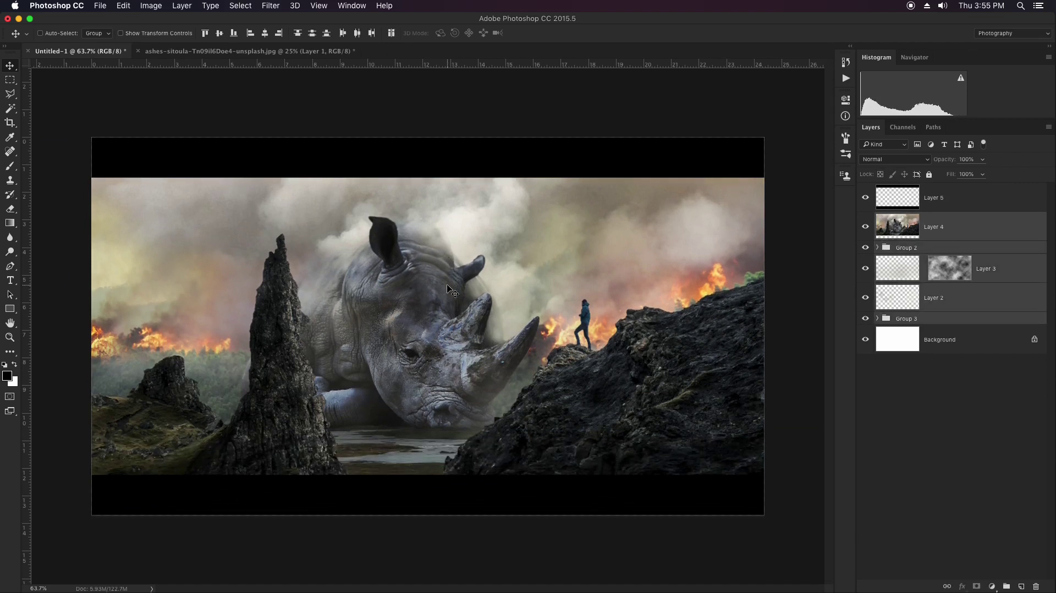
pyautogui.hotkey('shift', 'Up')
pyautogui.hotkey('shift', 'Down')
pyautogui.hotkey('shift', 'Down')
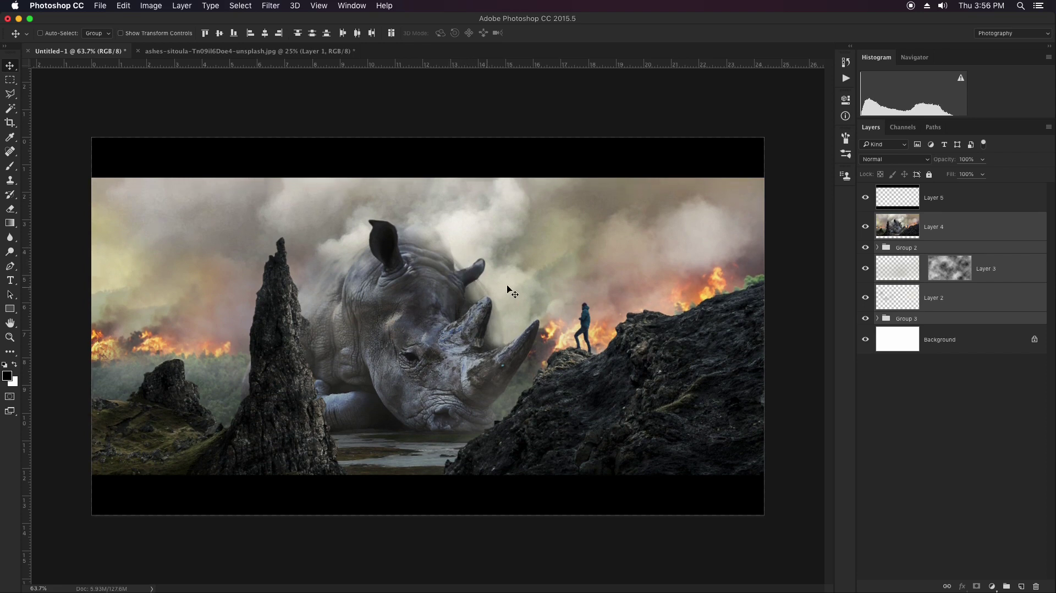
# Step: Add a Curves layer above Layer 4: Red points 64→52, 169→183, black output 25, white 245
pyautogui.click(991, 228)
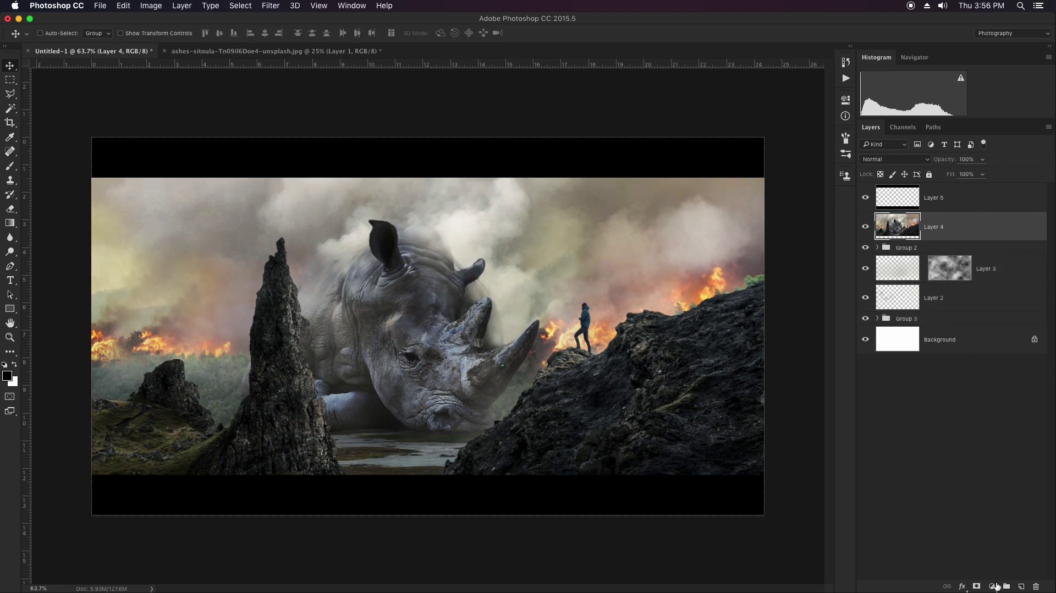
pyautogui.click(997, 588)
pyautogui.click(898, 357)
pyautogui.click(661, 145)
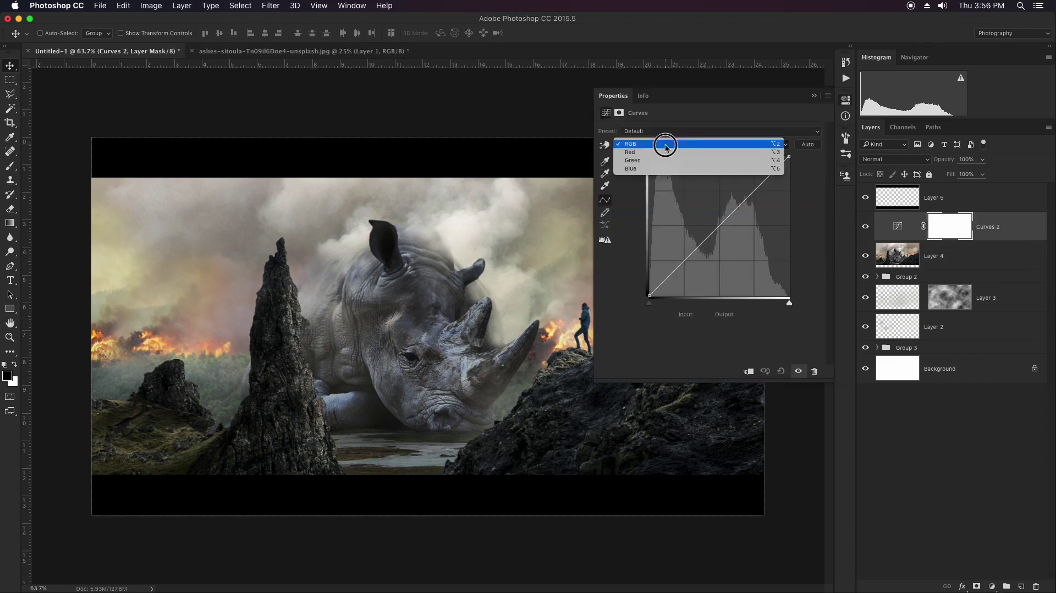
pyautogui.click(663, 154)
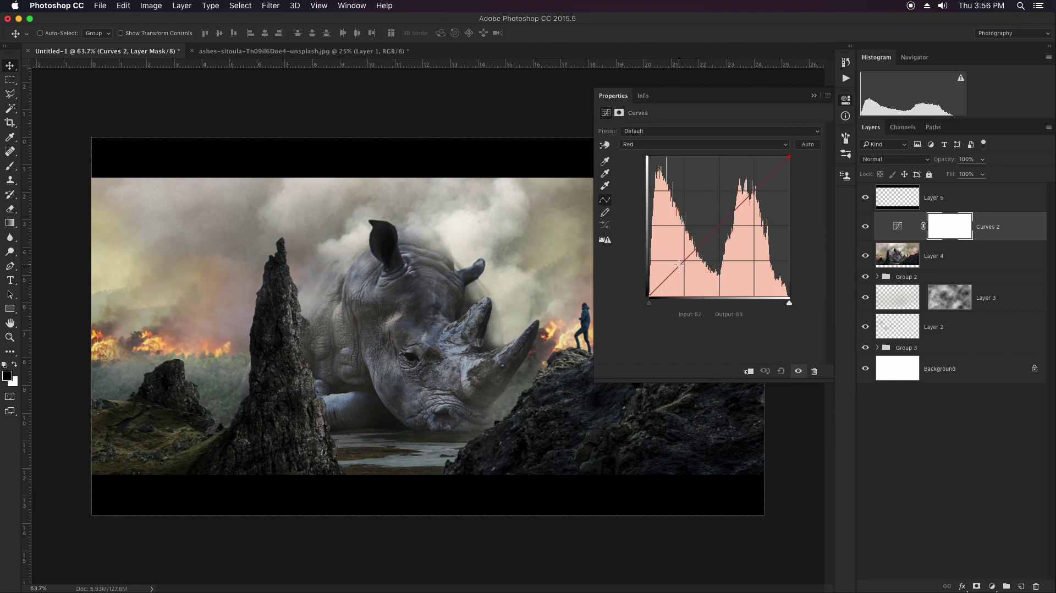
pyautogui.moveTo(684, 262); pyautogui.dragTo(686, 266)
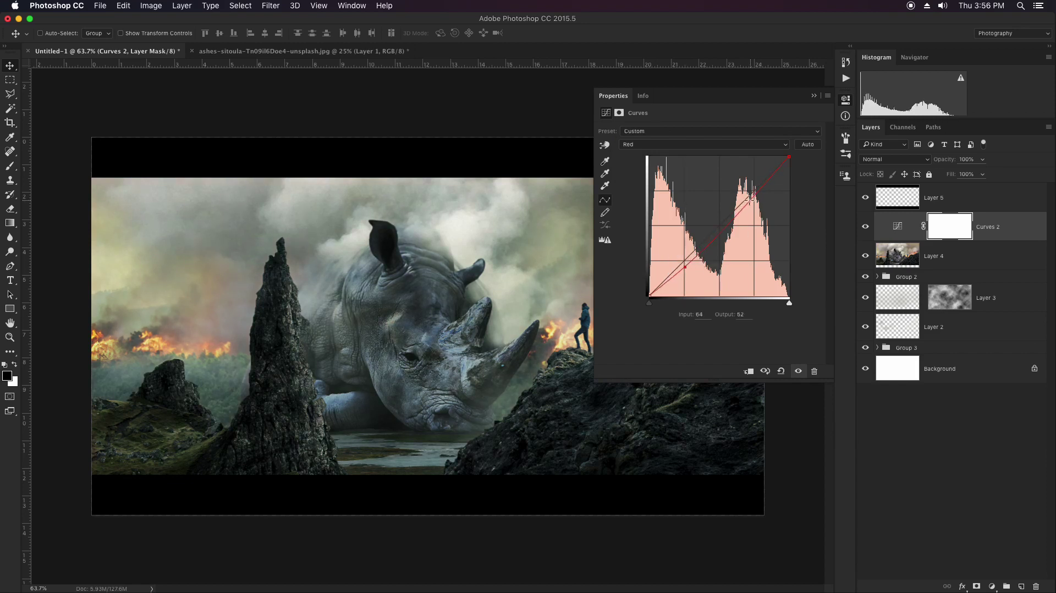
pyautogui.moveTo(747, 203); pyautogui.dragTo(742, 194)
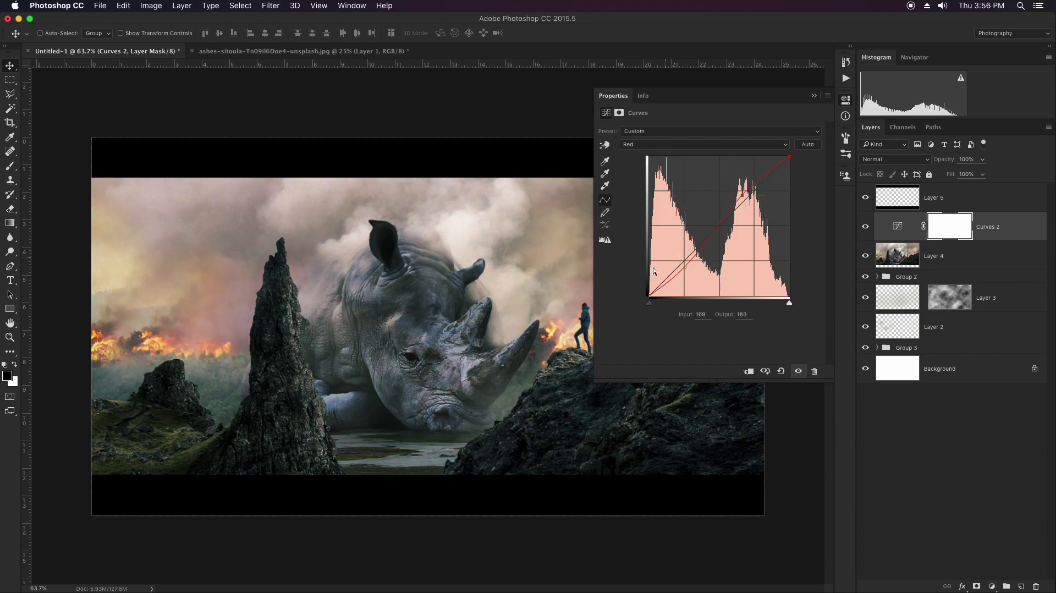
pyautogui.moveTo(650, 293); pyautogui.dragTo(647, 280)
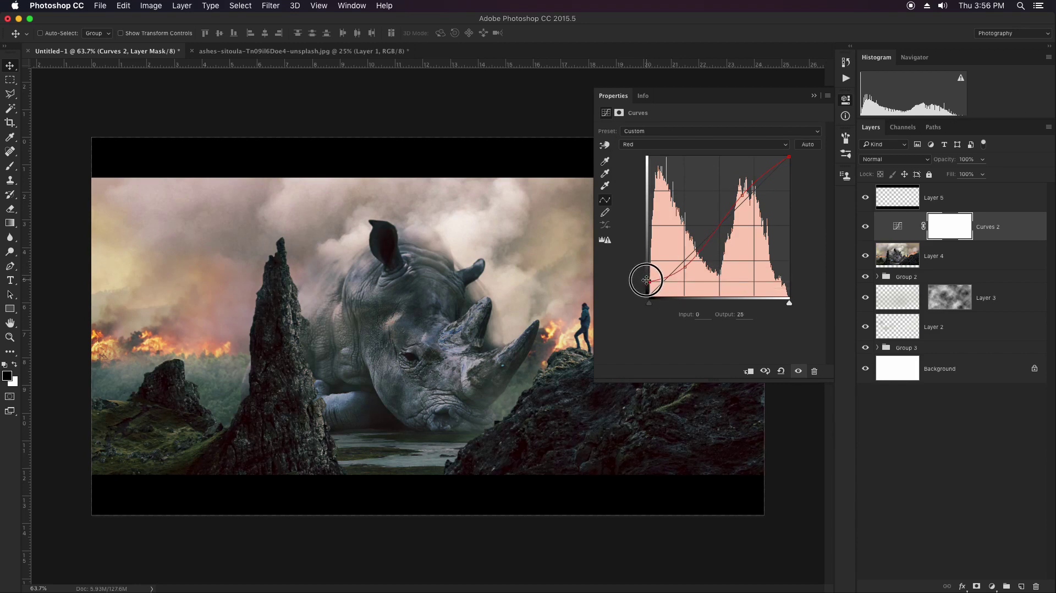
pyautogui.moveTo(647, 280); pyautogui.dragTo(647, 280)
pyautogui.moveTo(789, 159); pyautogui.dragTo(790, 164)
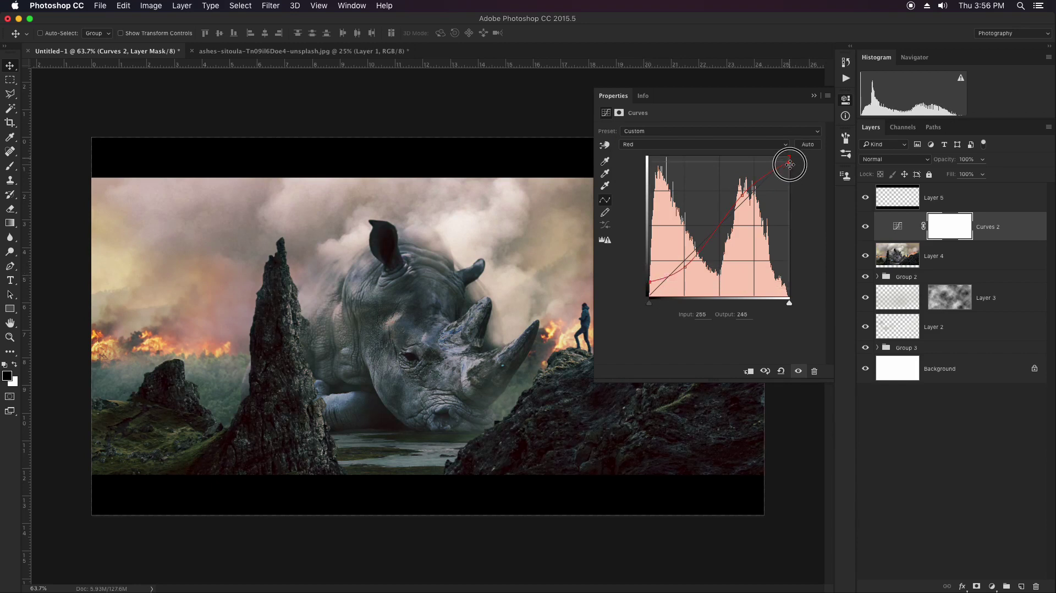
pyautogui.click(814, 96)
# Step: Zoom in, select Layer 4, and scrub its opacity down to 18%
pyautogui.press('z')
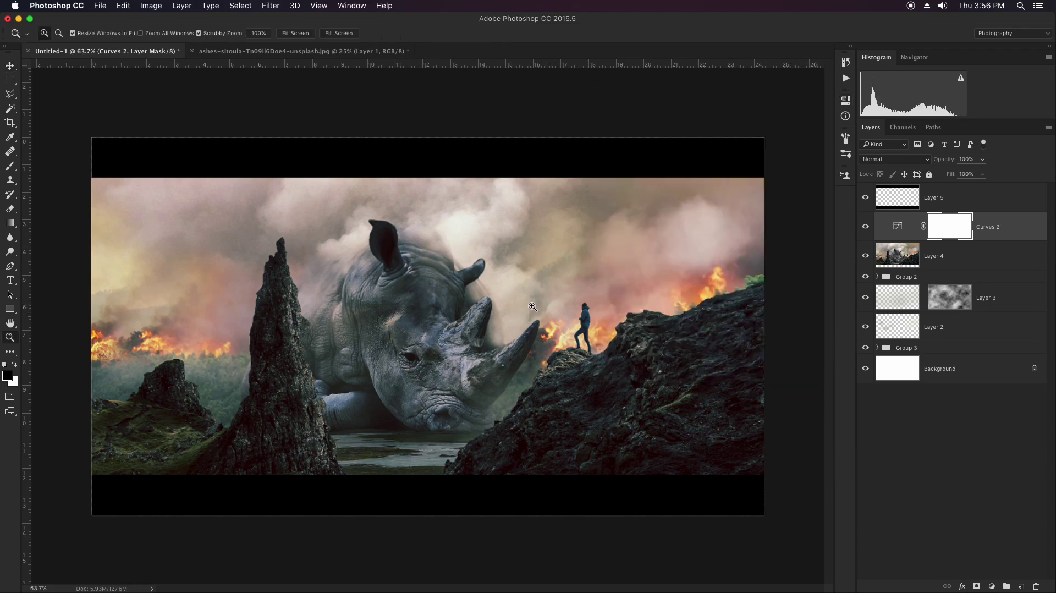
pyautogui.moveTo(533, 308)
pyautogui.mouseDown()
pyautogui.moveTo(543, 309)
pyautogui.moveTo(535, 307)
pyautogui.mouseUp()
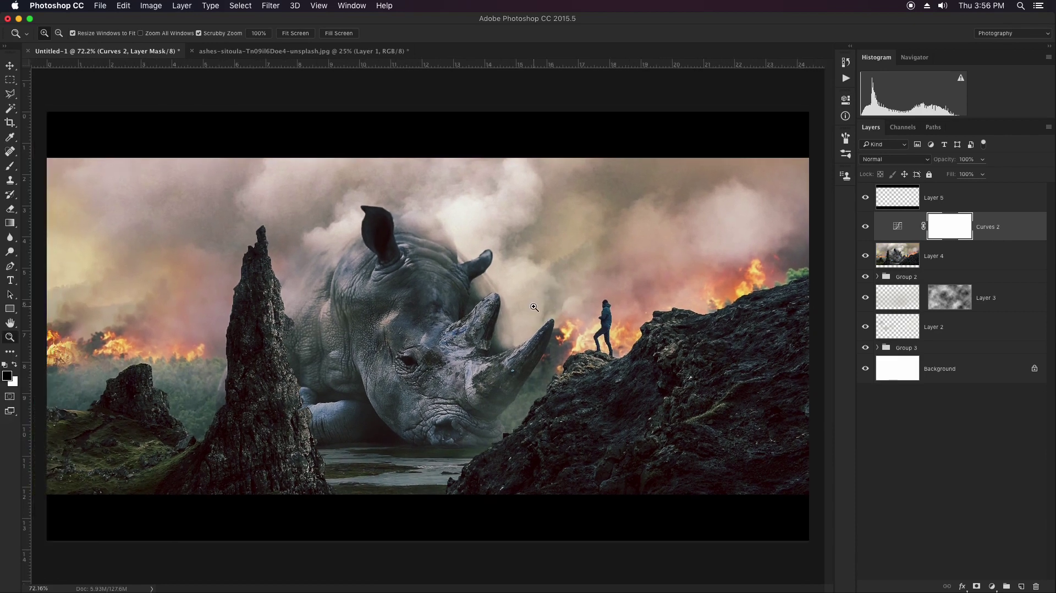
pyautogui.press('v')
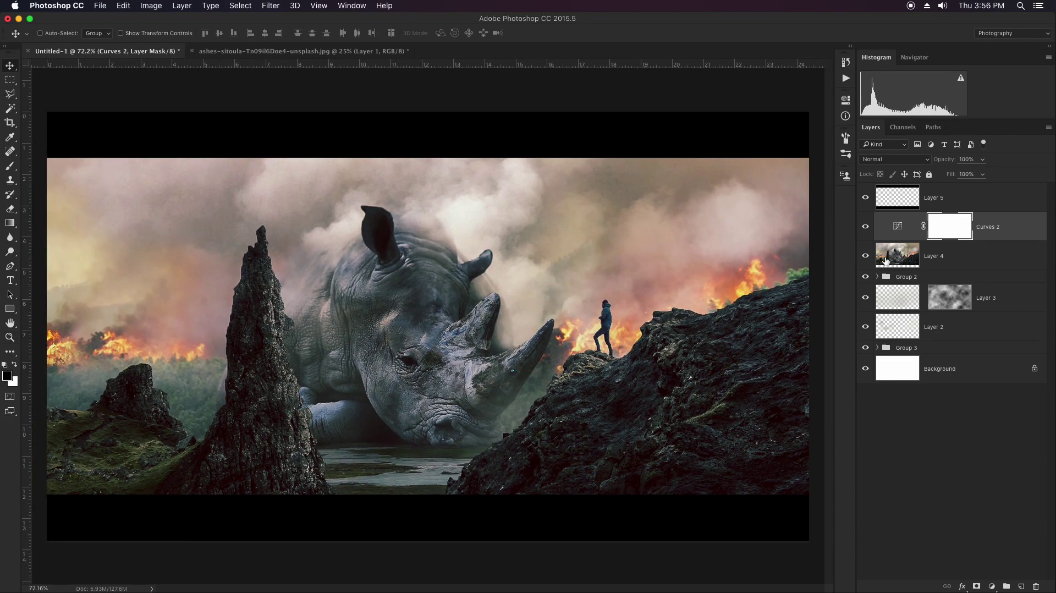
pyautogui.click(886, 260)
pyautogui.moveTo(939, 159); pyautogui.dragTo(862, 175)
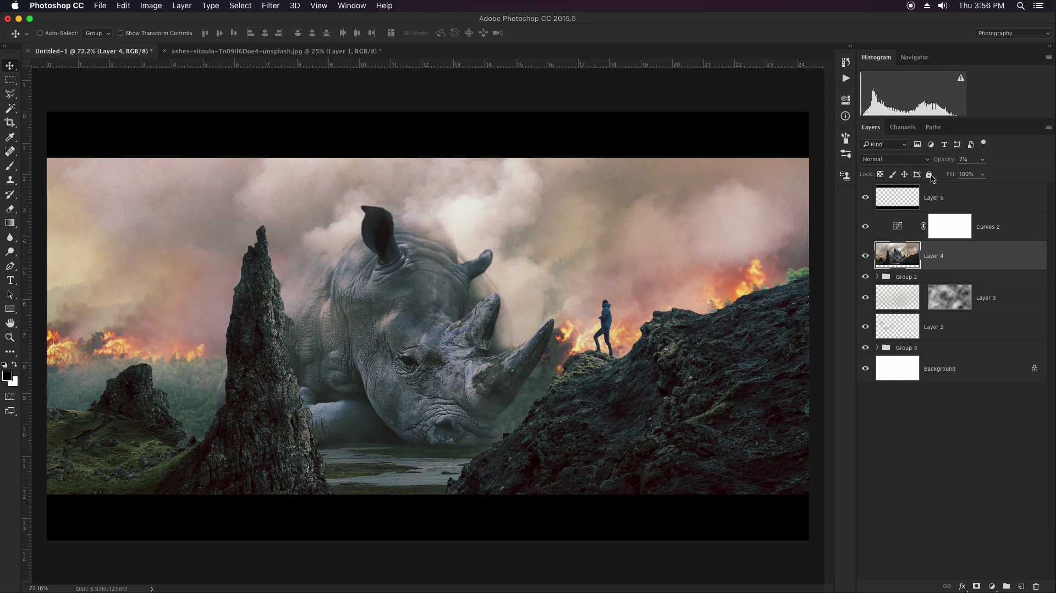
pyautogui.moveTo(942, 164); pyautogui.dragTo(960, 164)
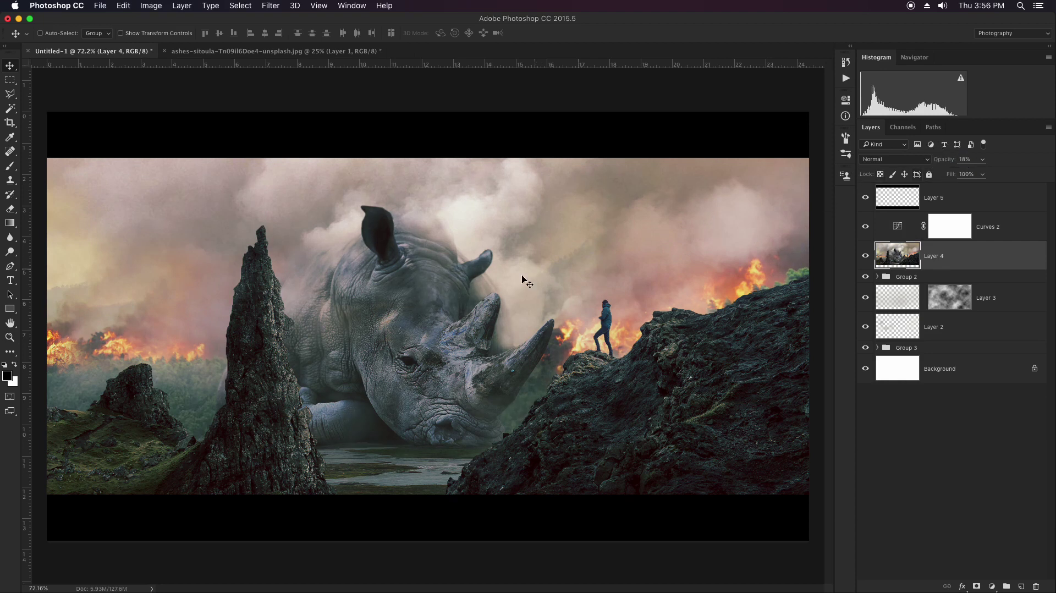